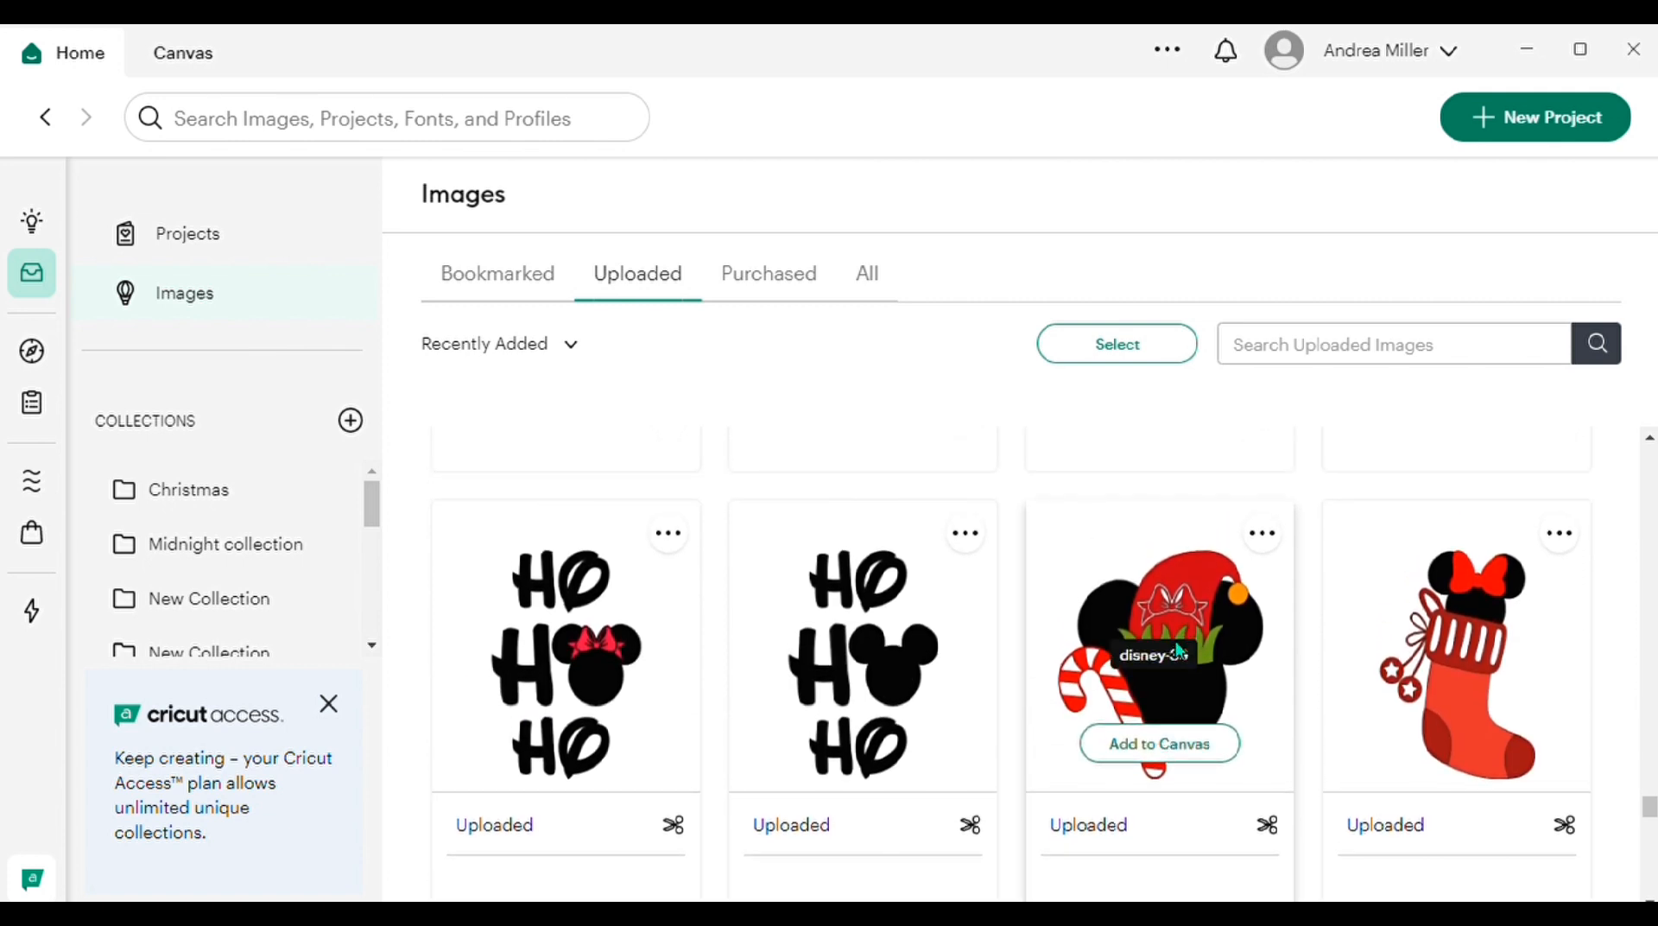
# Step: Add the uploaded elf-hat mouse head with candy cane and the Christmas stocking image to the canvas, and open the canvas
pyautogui.click(1170, 744)
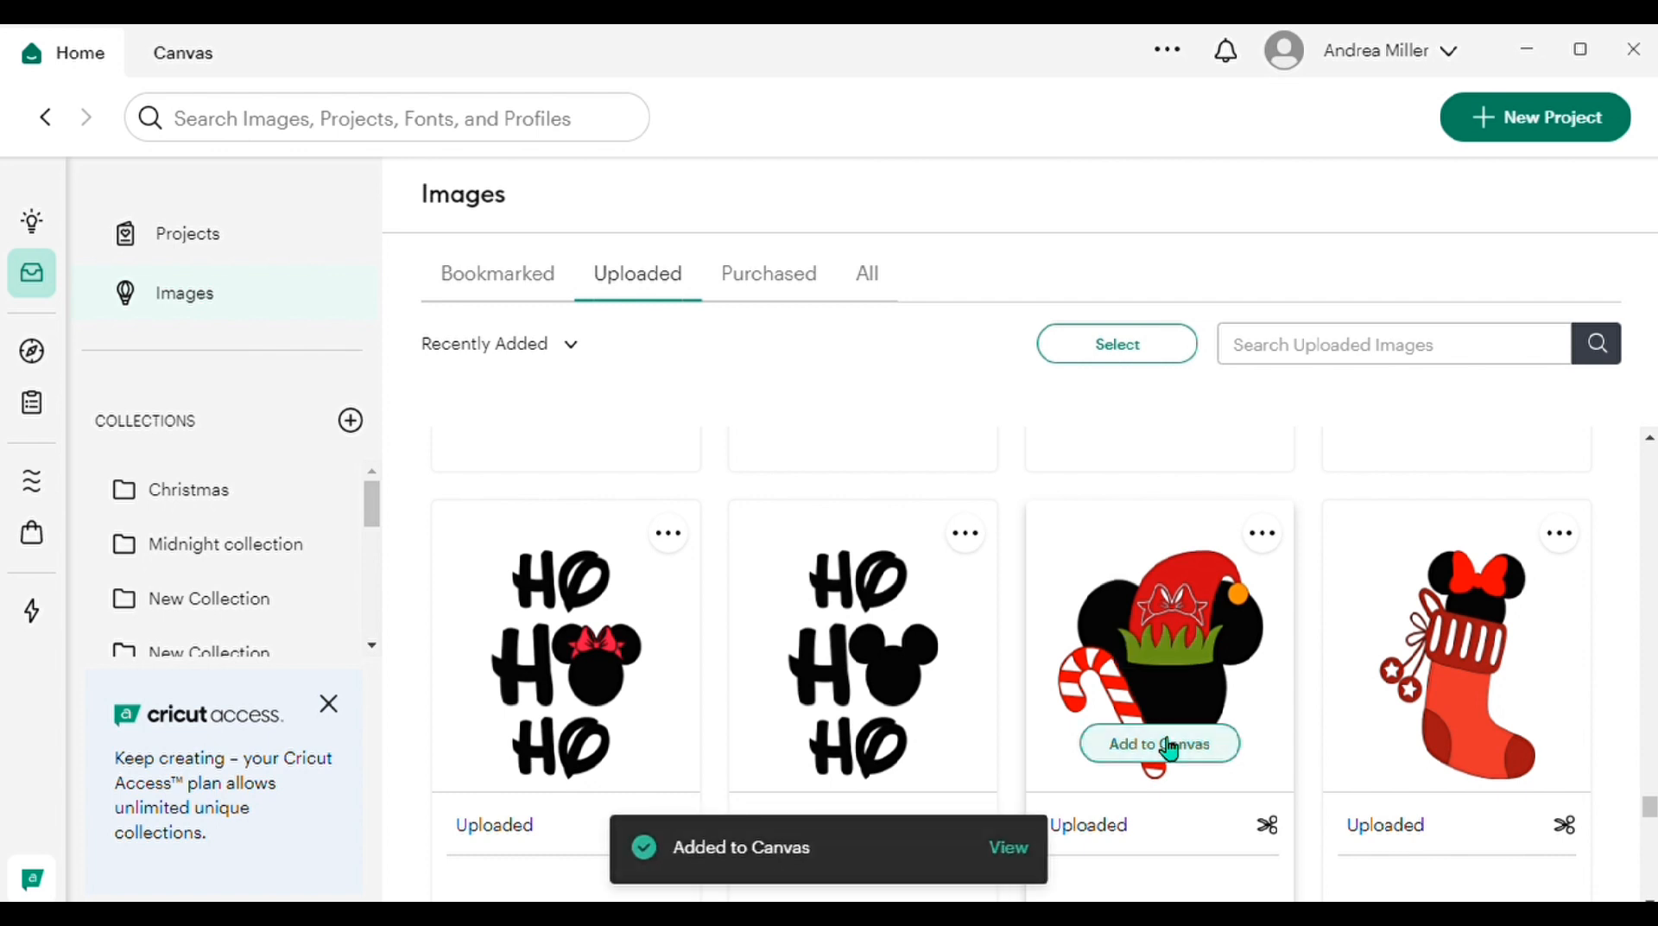
pyautogui.moveTo(1459, 660)
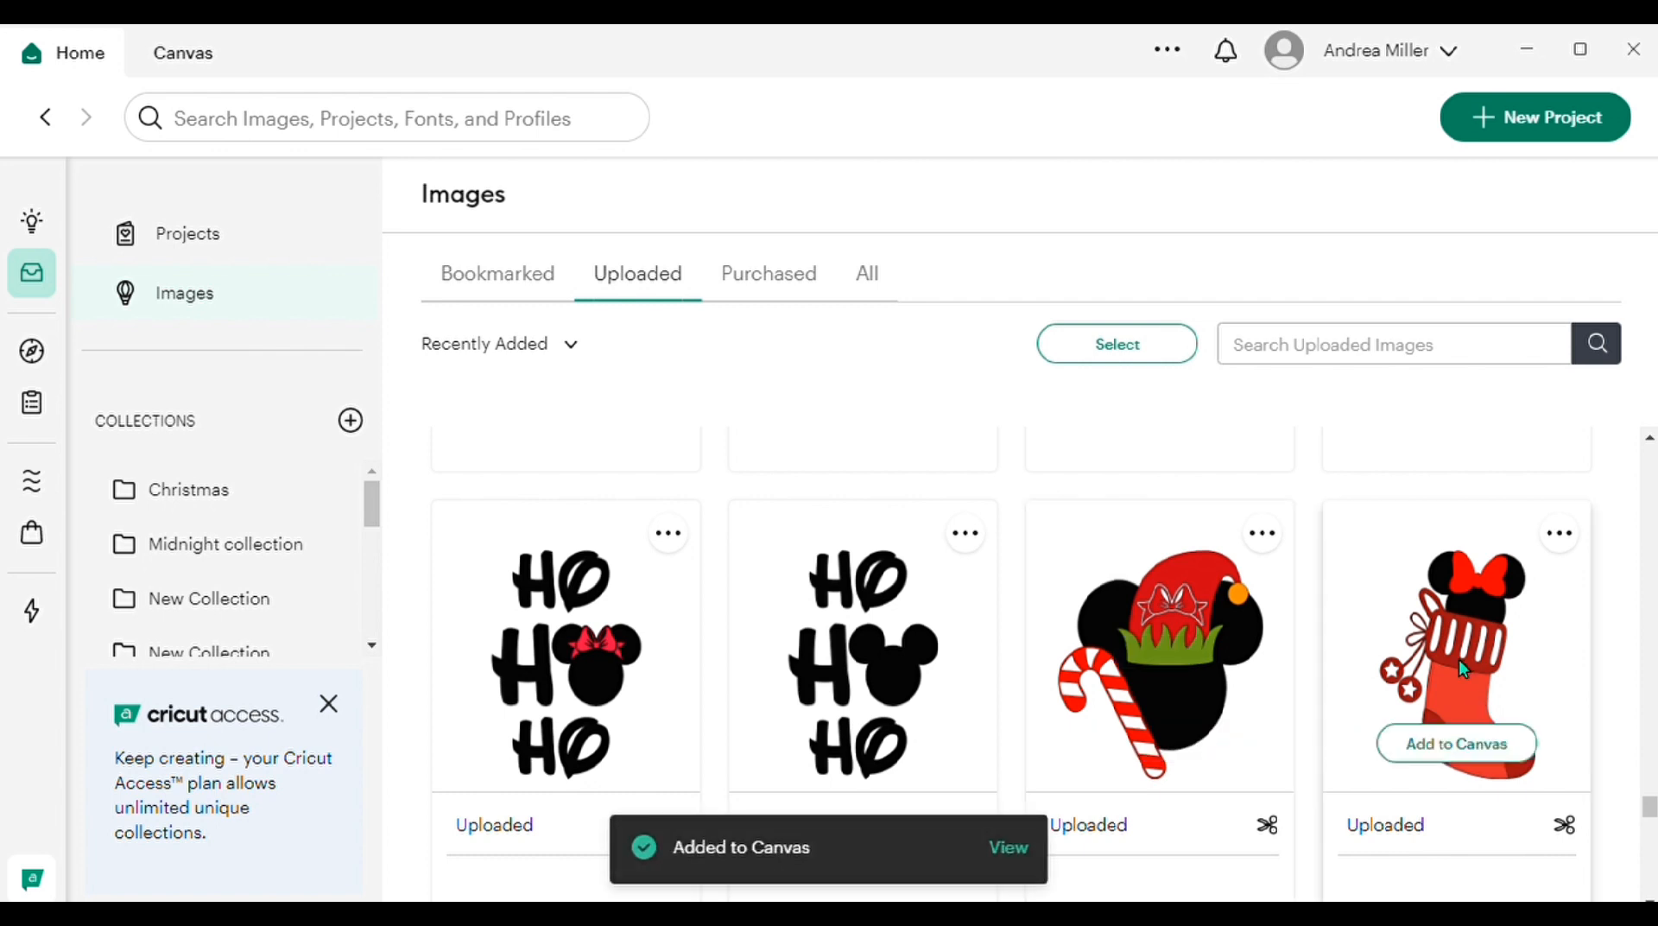
pyautogui.click(1459, 746)
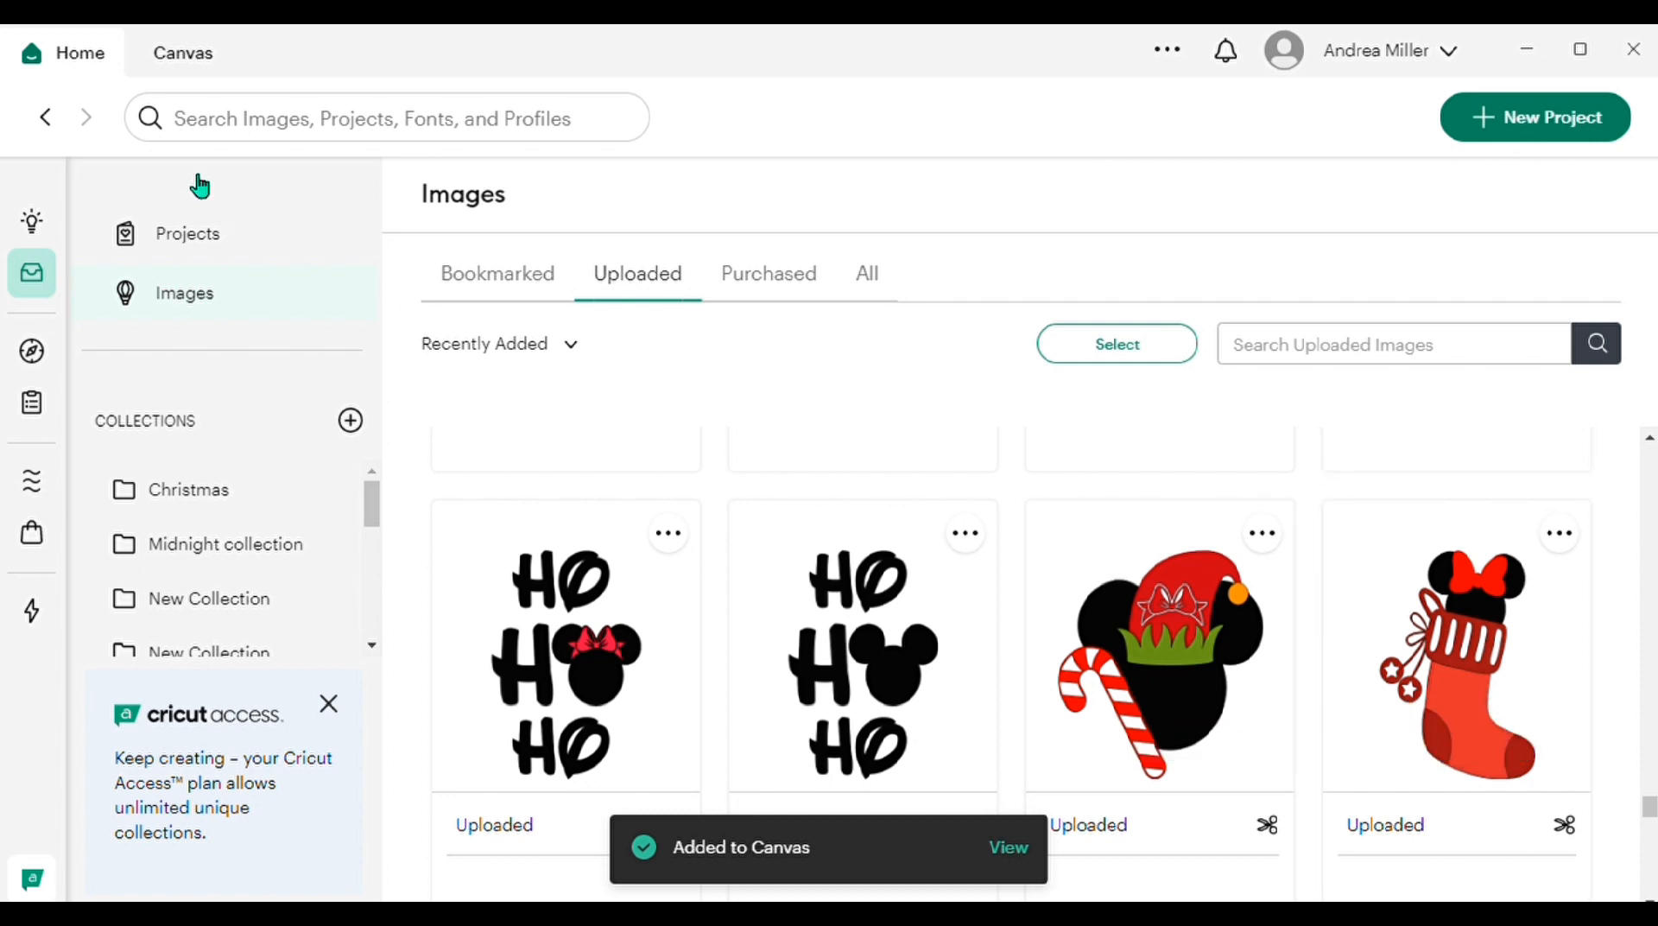
pyautogui.click(184, 53)
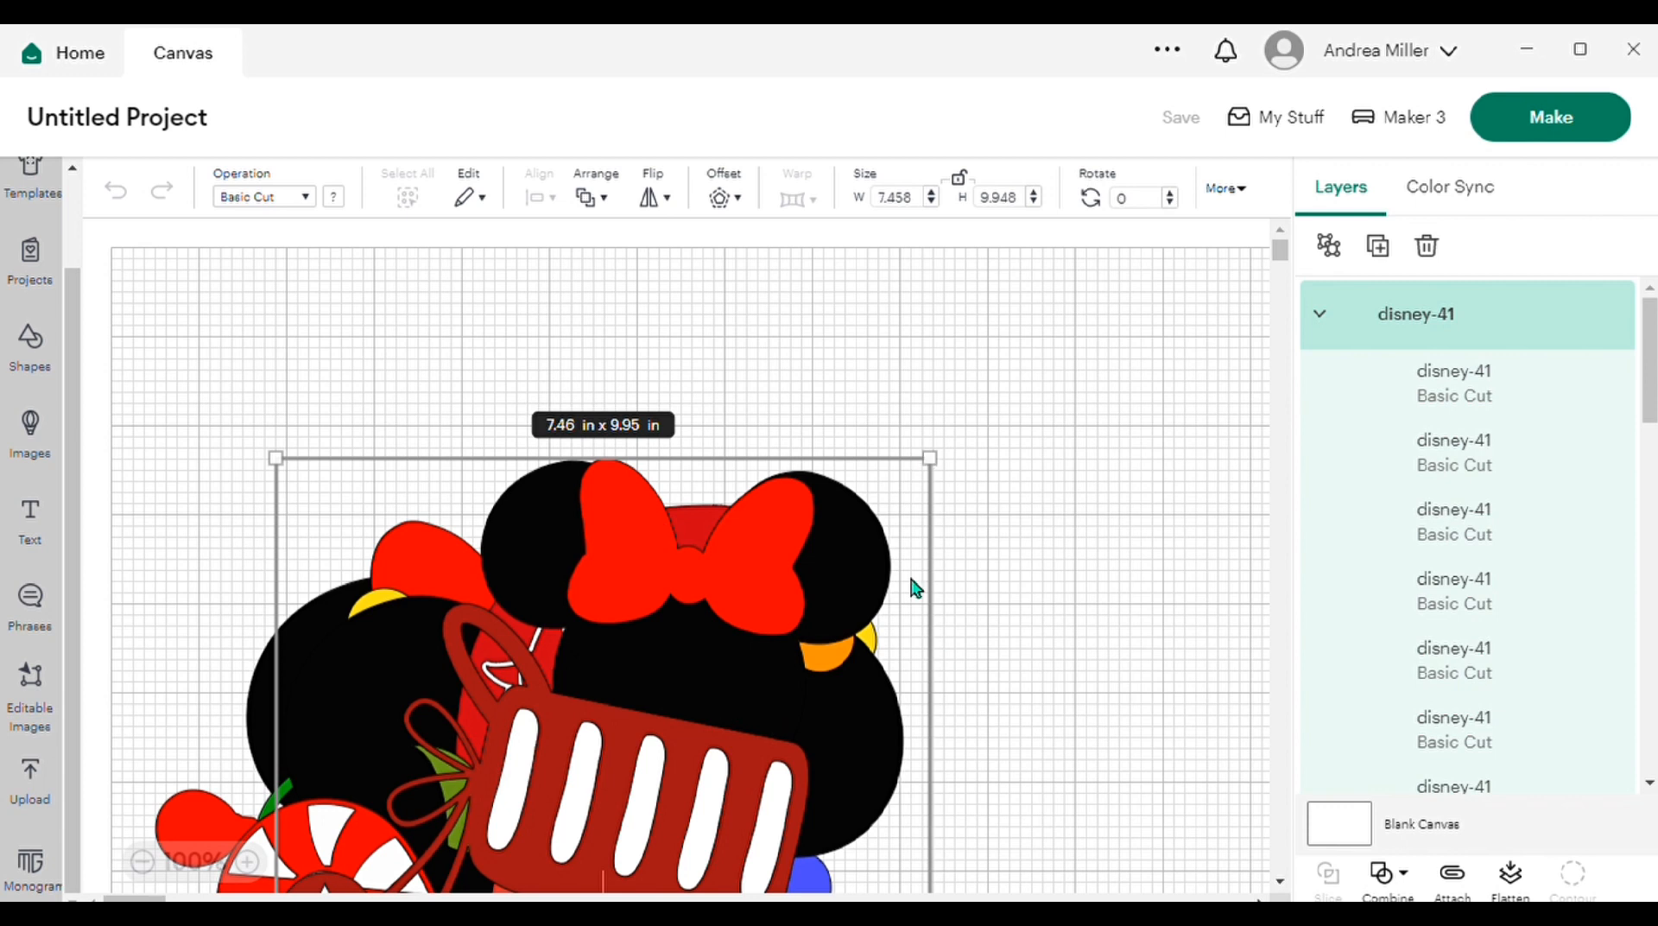
# Step: Insert two placeholder text objects on the canvas and deselect everything
pyautogui.press('t')
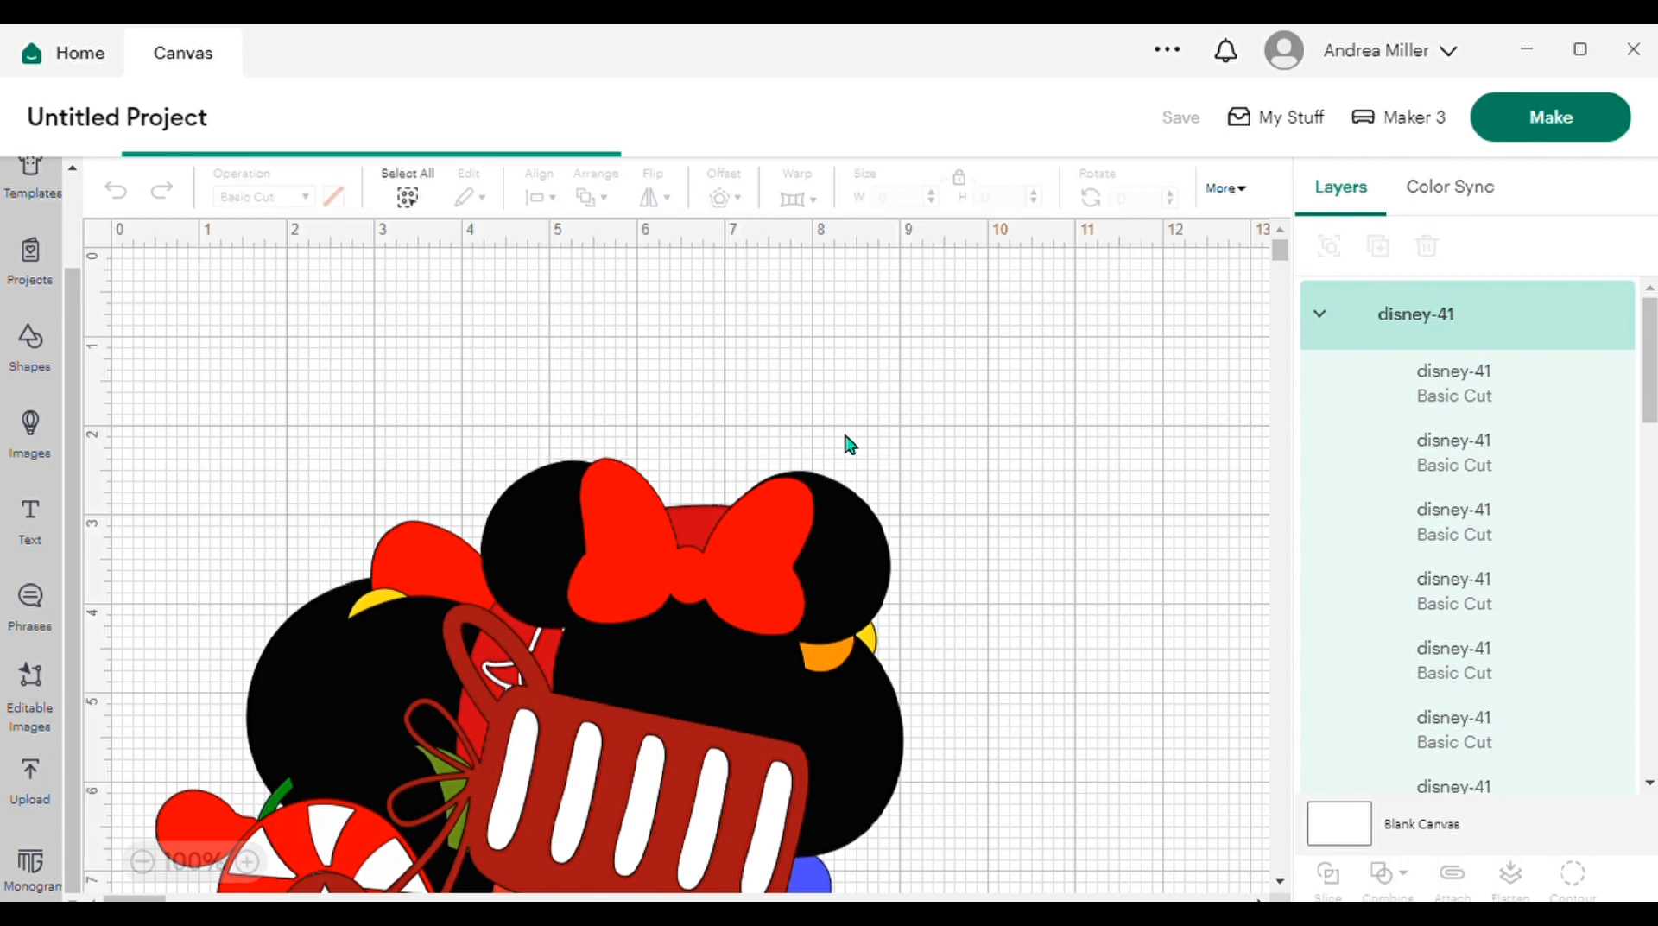
pyautogui.moveTo(651, 770); pyautogui.dragTo(1012, 546)
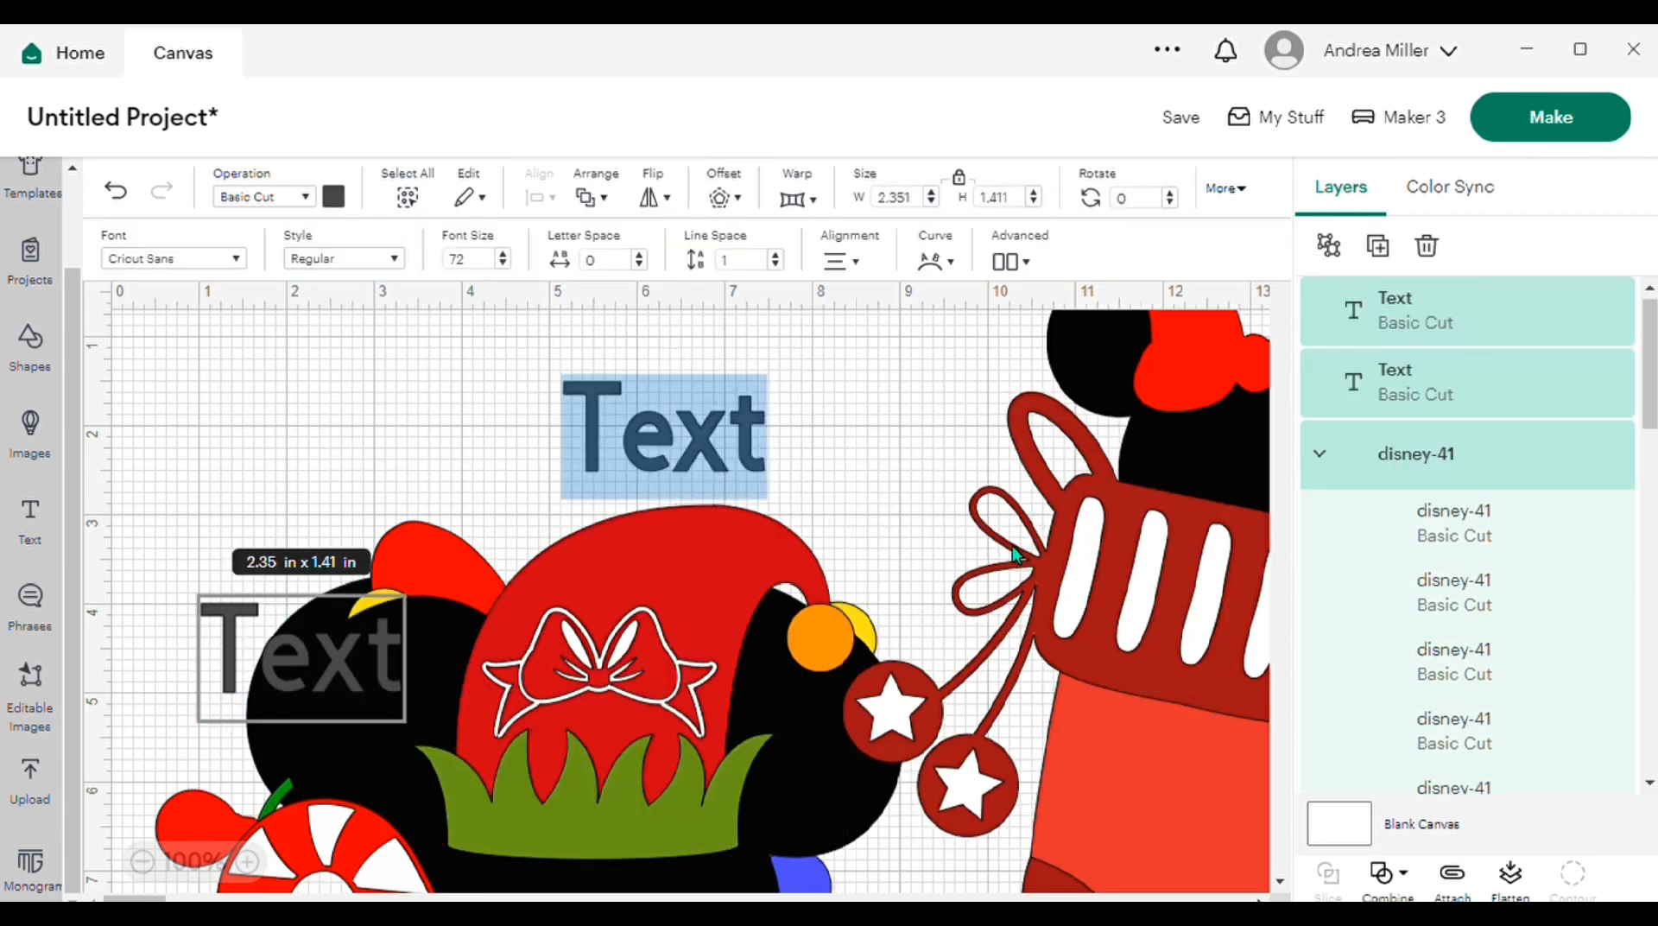
pyautogui.click(1123, 555)
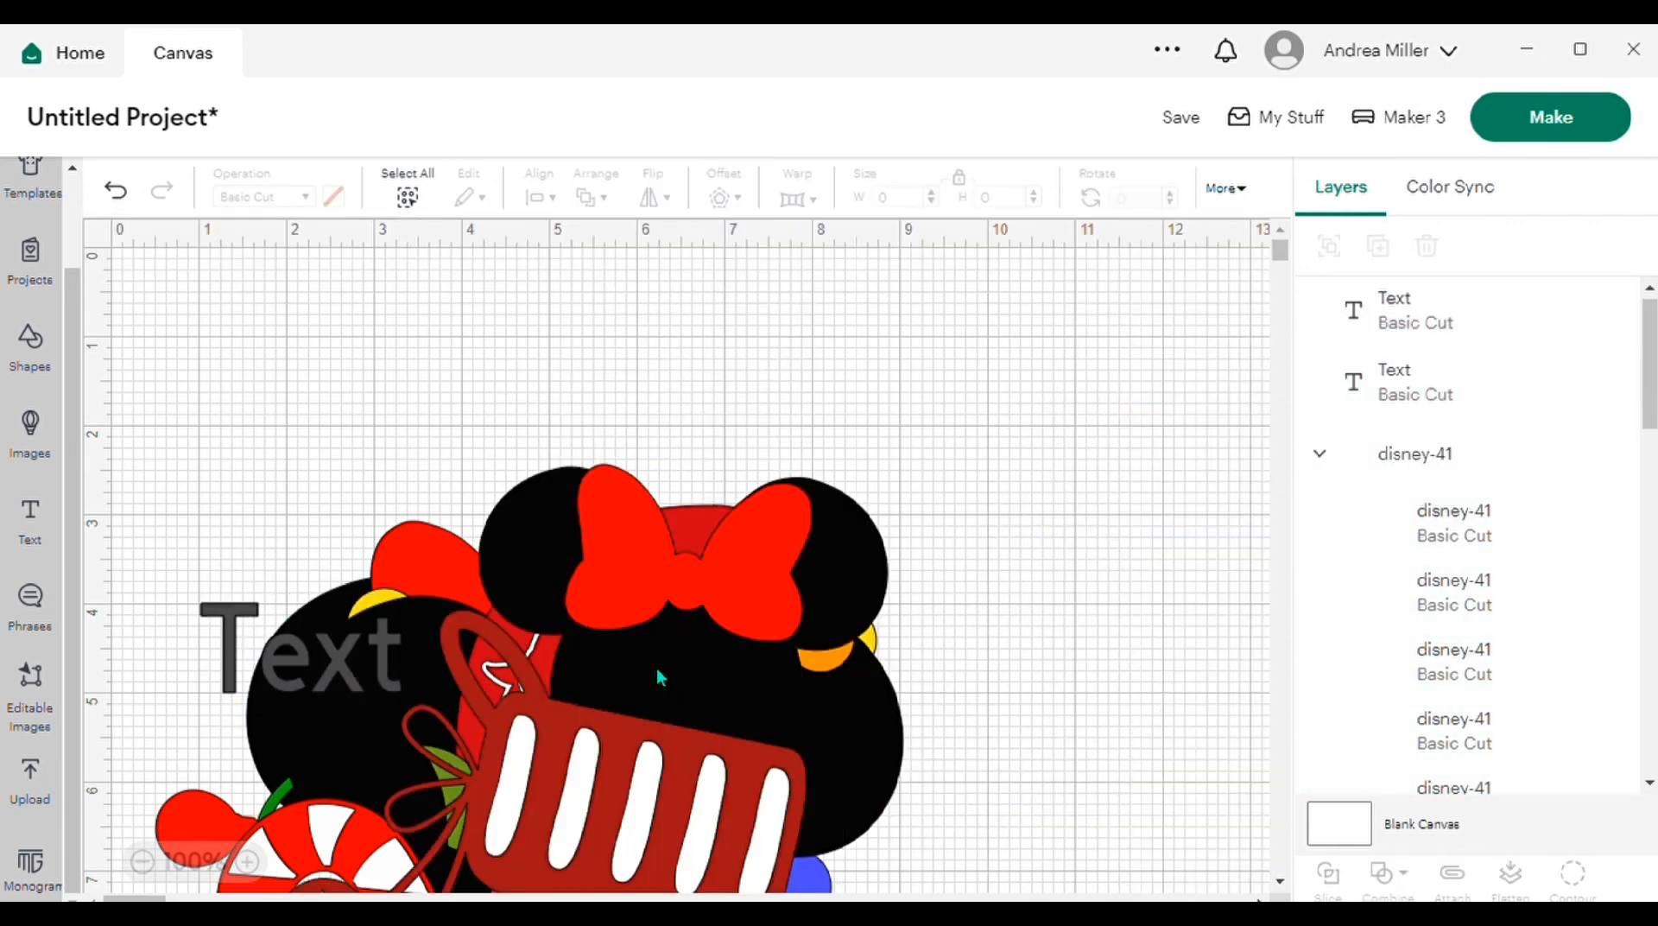
# Step: Move the stocking image clear of the other designs and scale it down to about 1.73 × 2.31 in
pyautogui.moveTo(601, 656); pyautogui.dragTo(1073, 504)
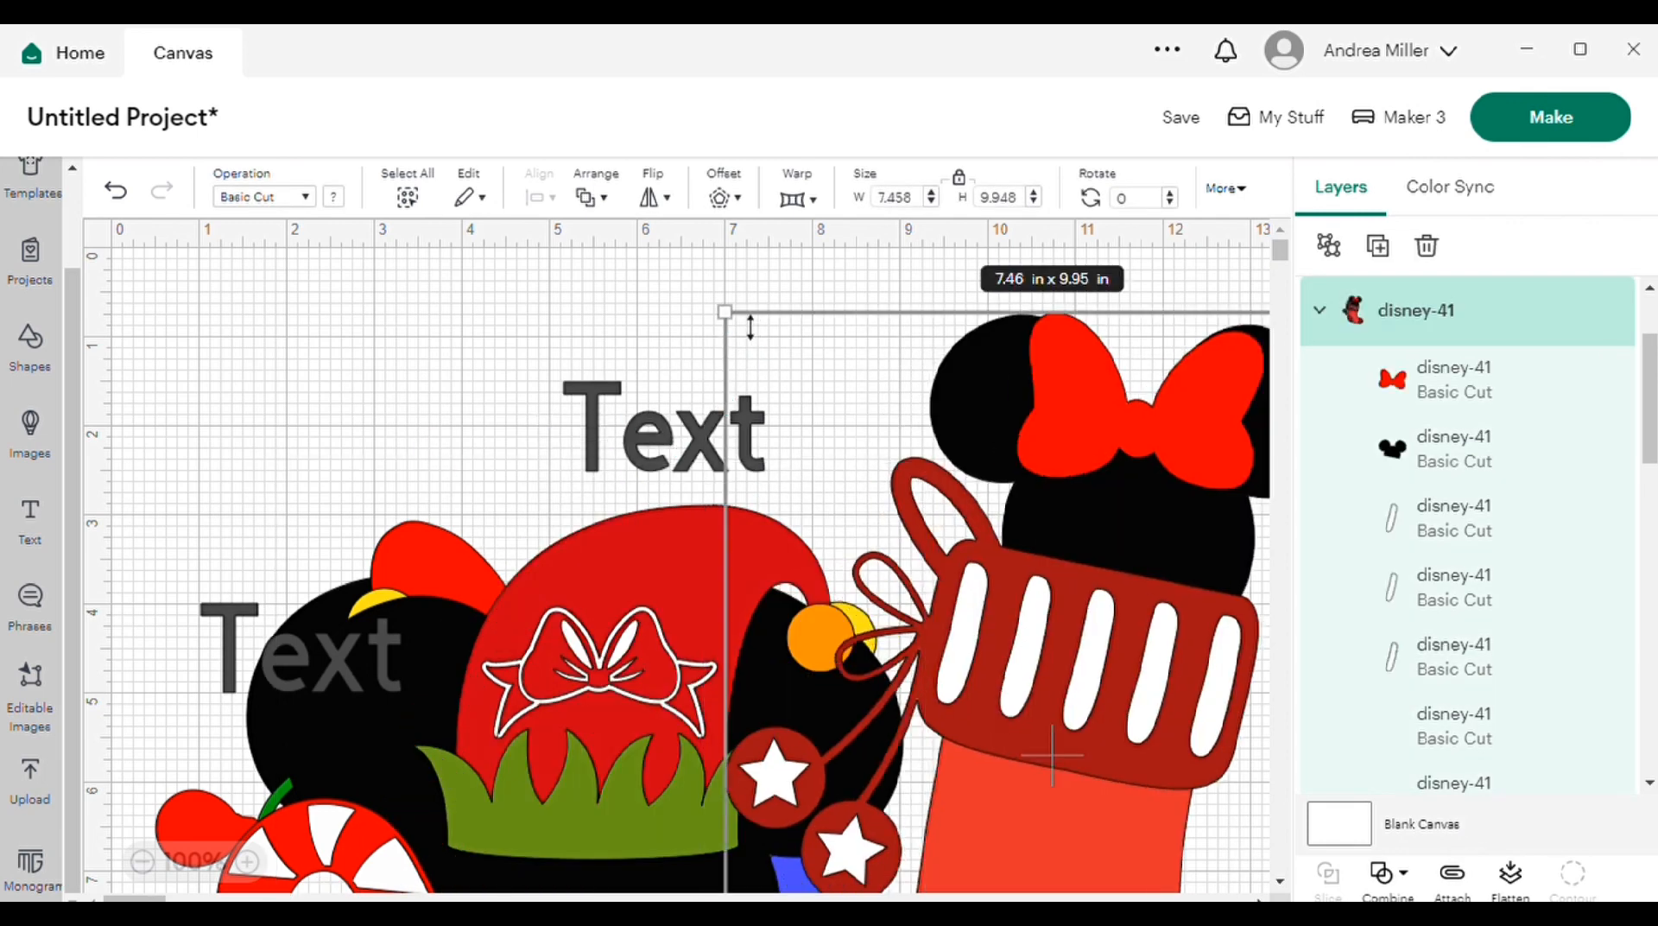
pyautogui.moveTo(744, 331); pyautogui.dragTo(1132, 401)
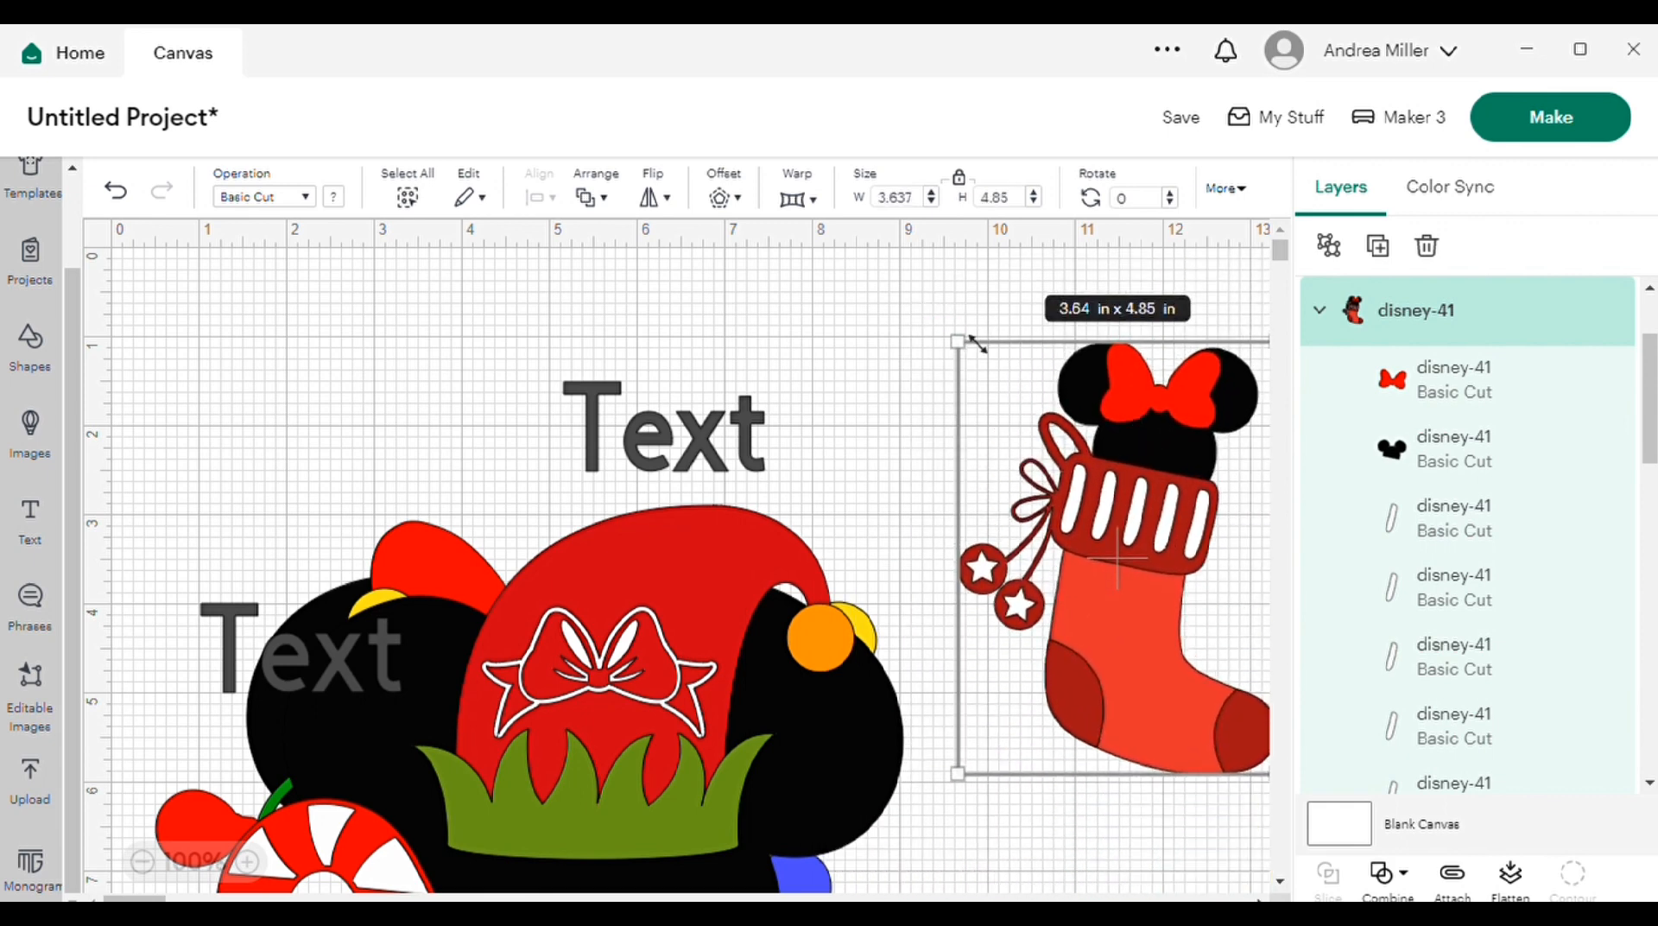
pyautogui.moveTo(1008, 377)
pyautogui.mouseDown()
pyautogui.moveTo(1217, 709)
pyautogui.moveTo(1109, 549)
pyautogui.moveTo(1035, 373)
pyautogui.mouseUp()
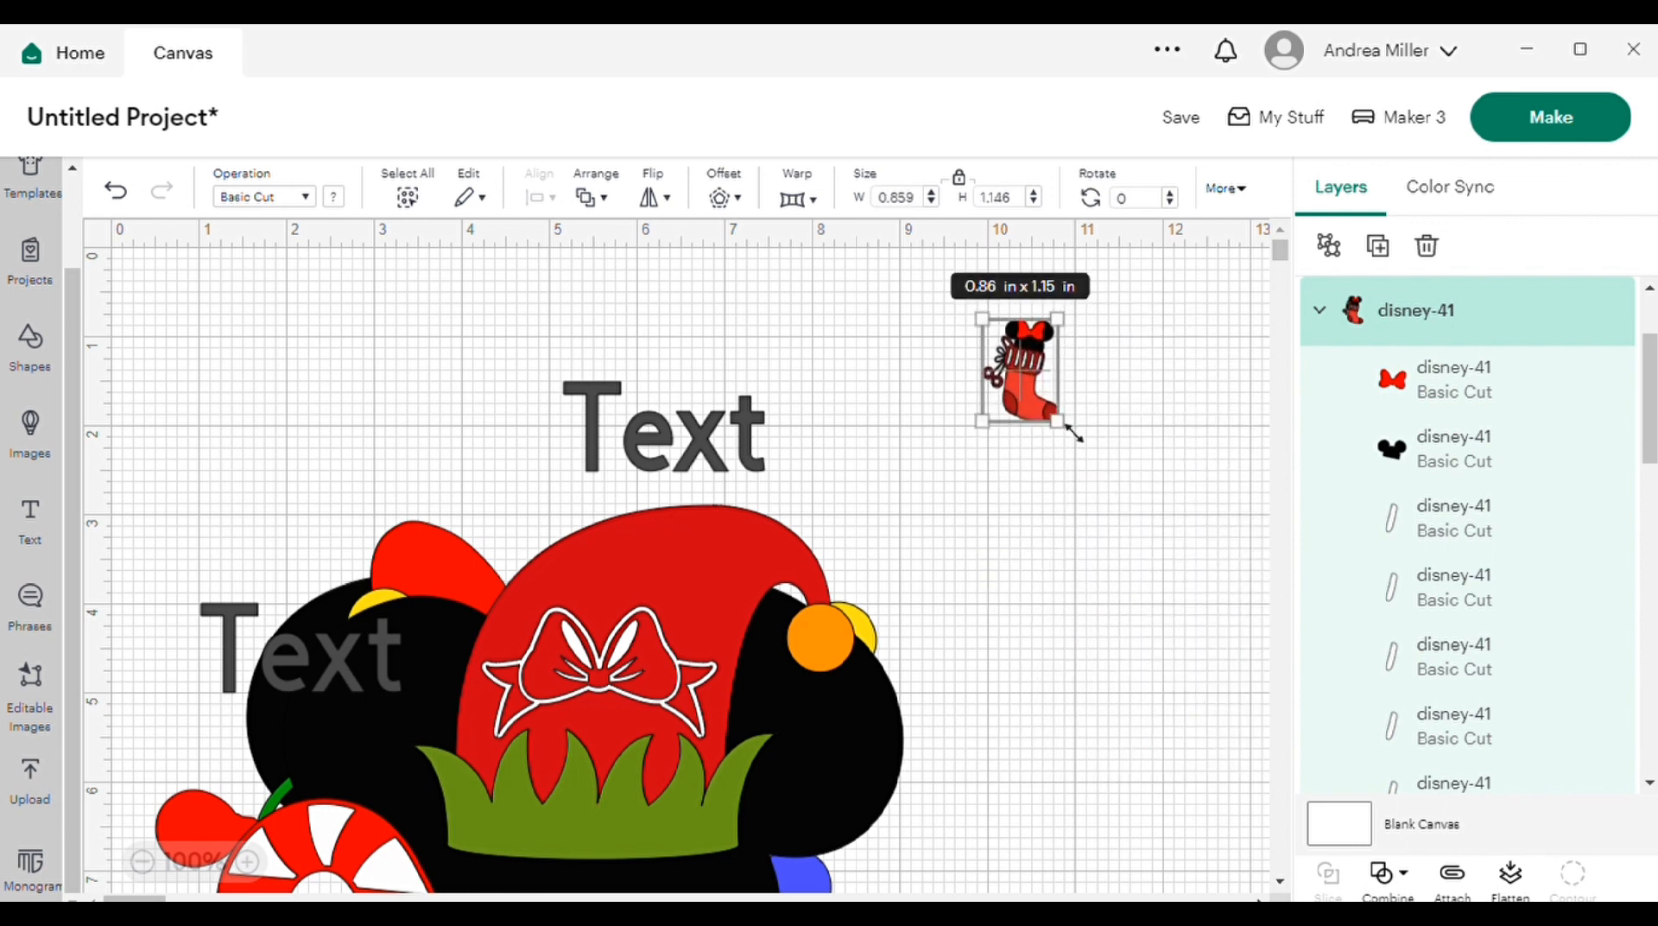
pyautogui.moveTo(1078, 442); pyautogui.dragTo(1117, 475)
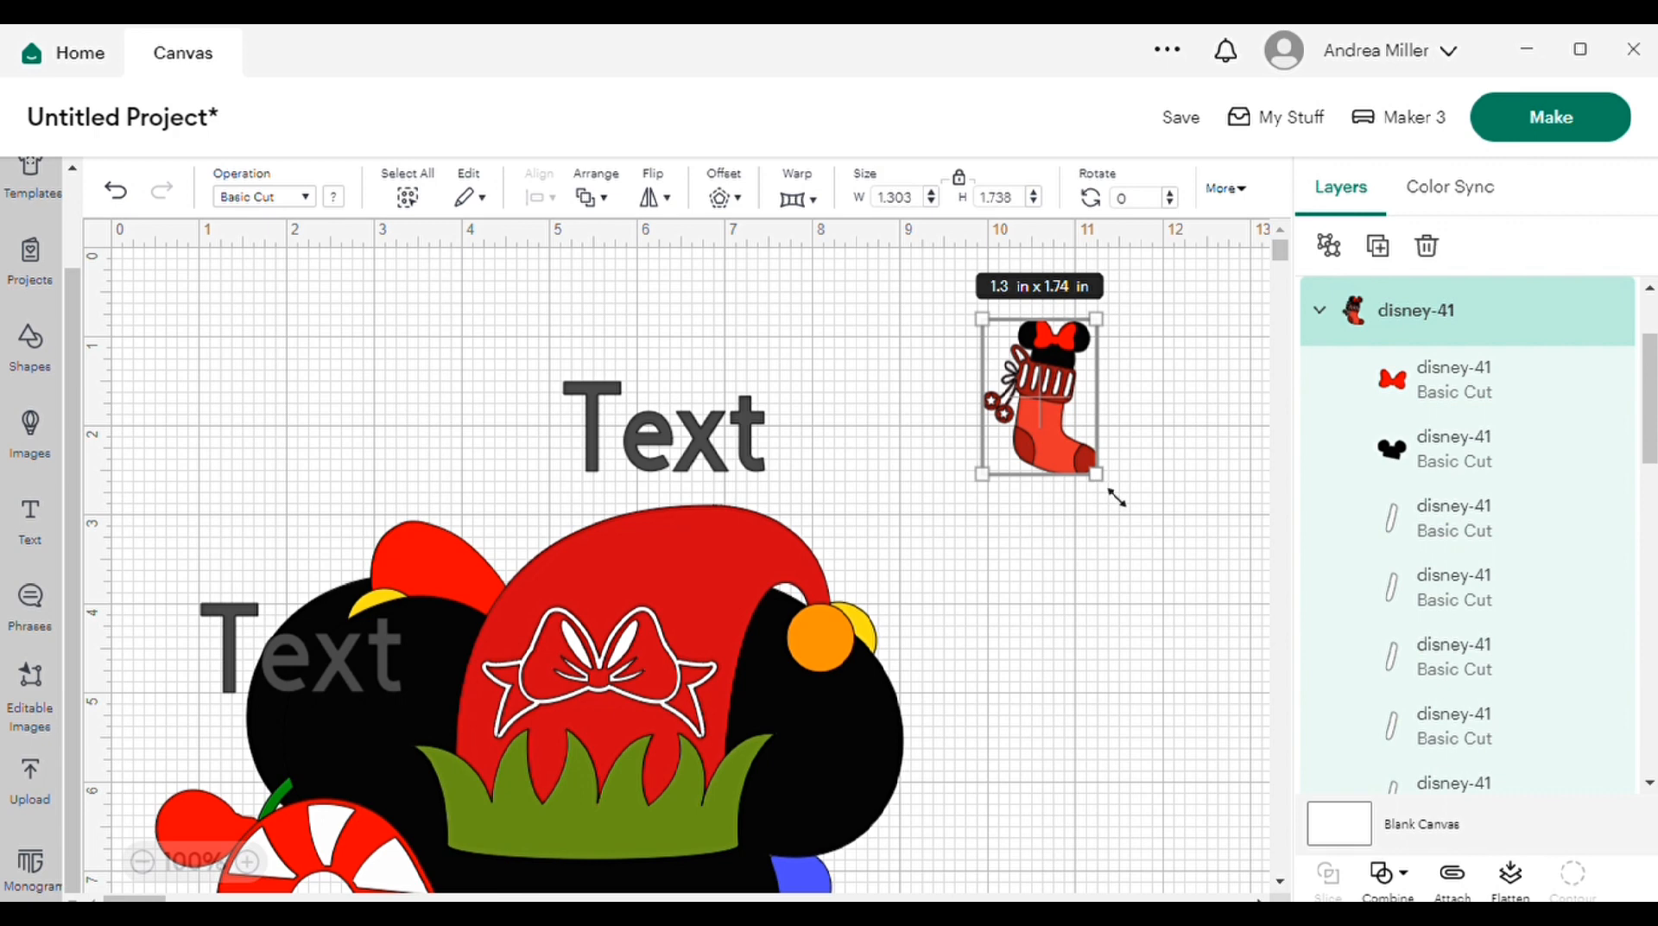
pyautogui.moveTo(1117, 499); pyautogui.dragTo(1141, 523)
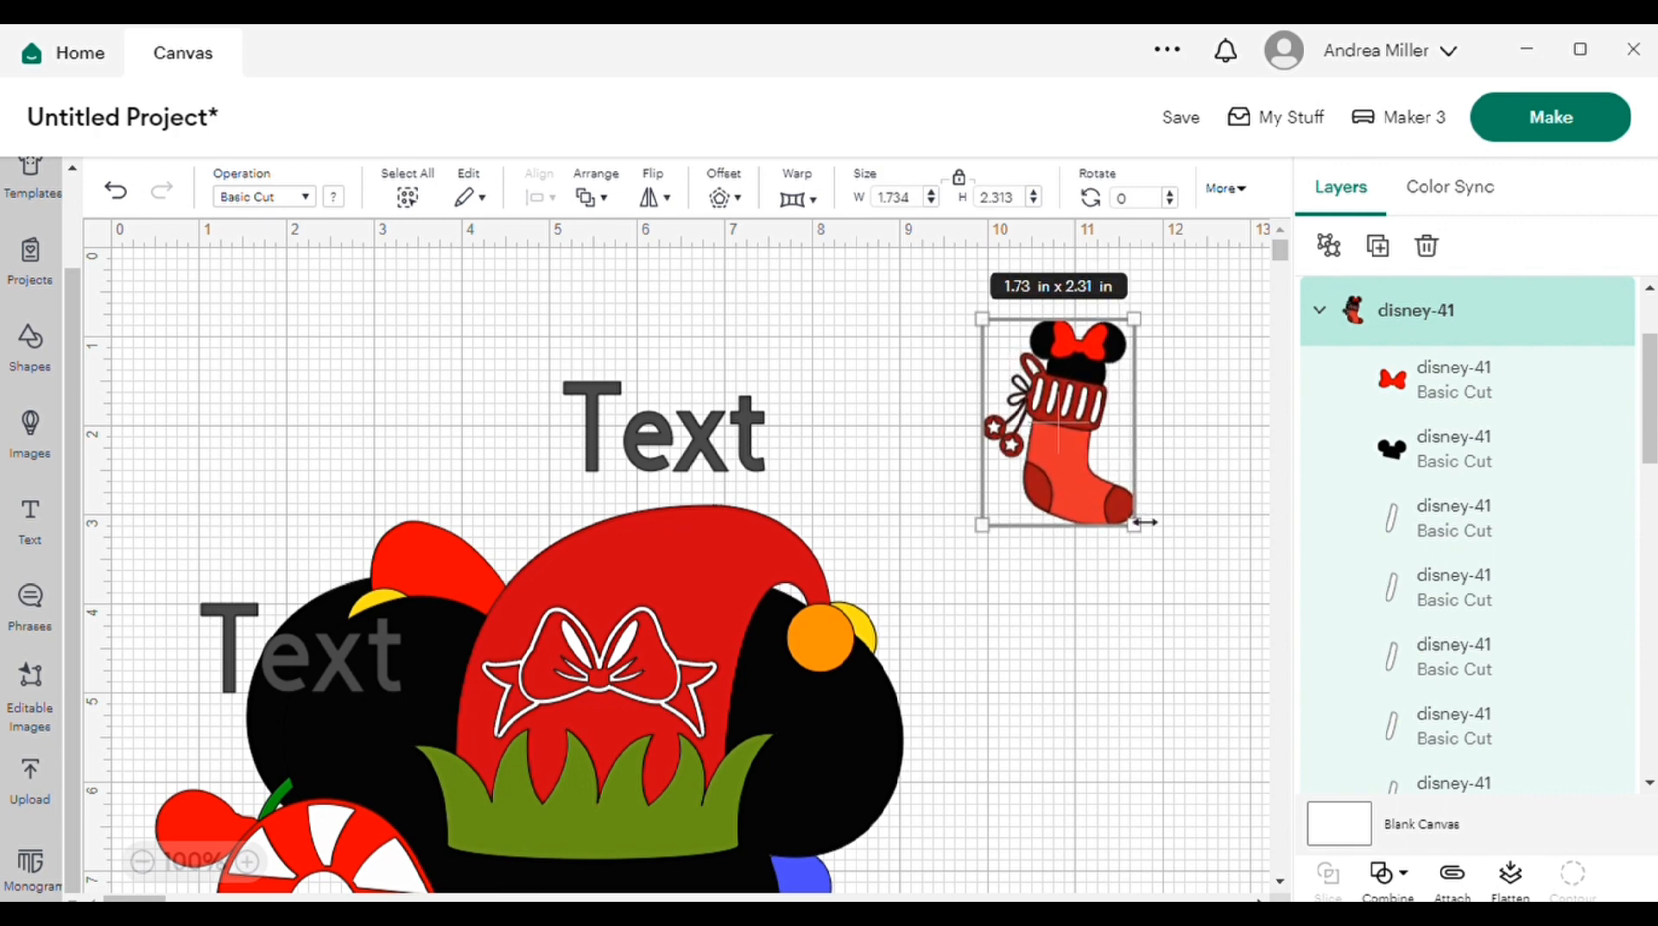
# Step: Move the elf-hat mouse head to the space below the stocking and scale it down to about 1.96 × 1.98 in
pyautogui.moveTo(584, 650); pyautogui.dragTo(978, 641)
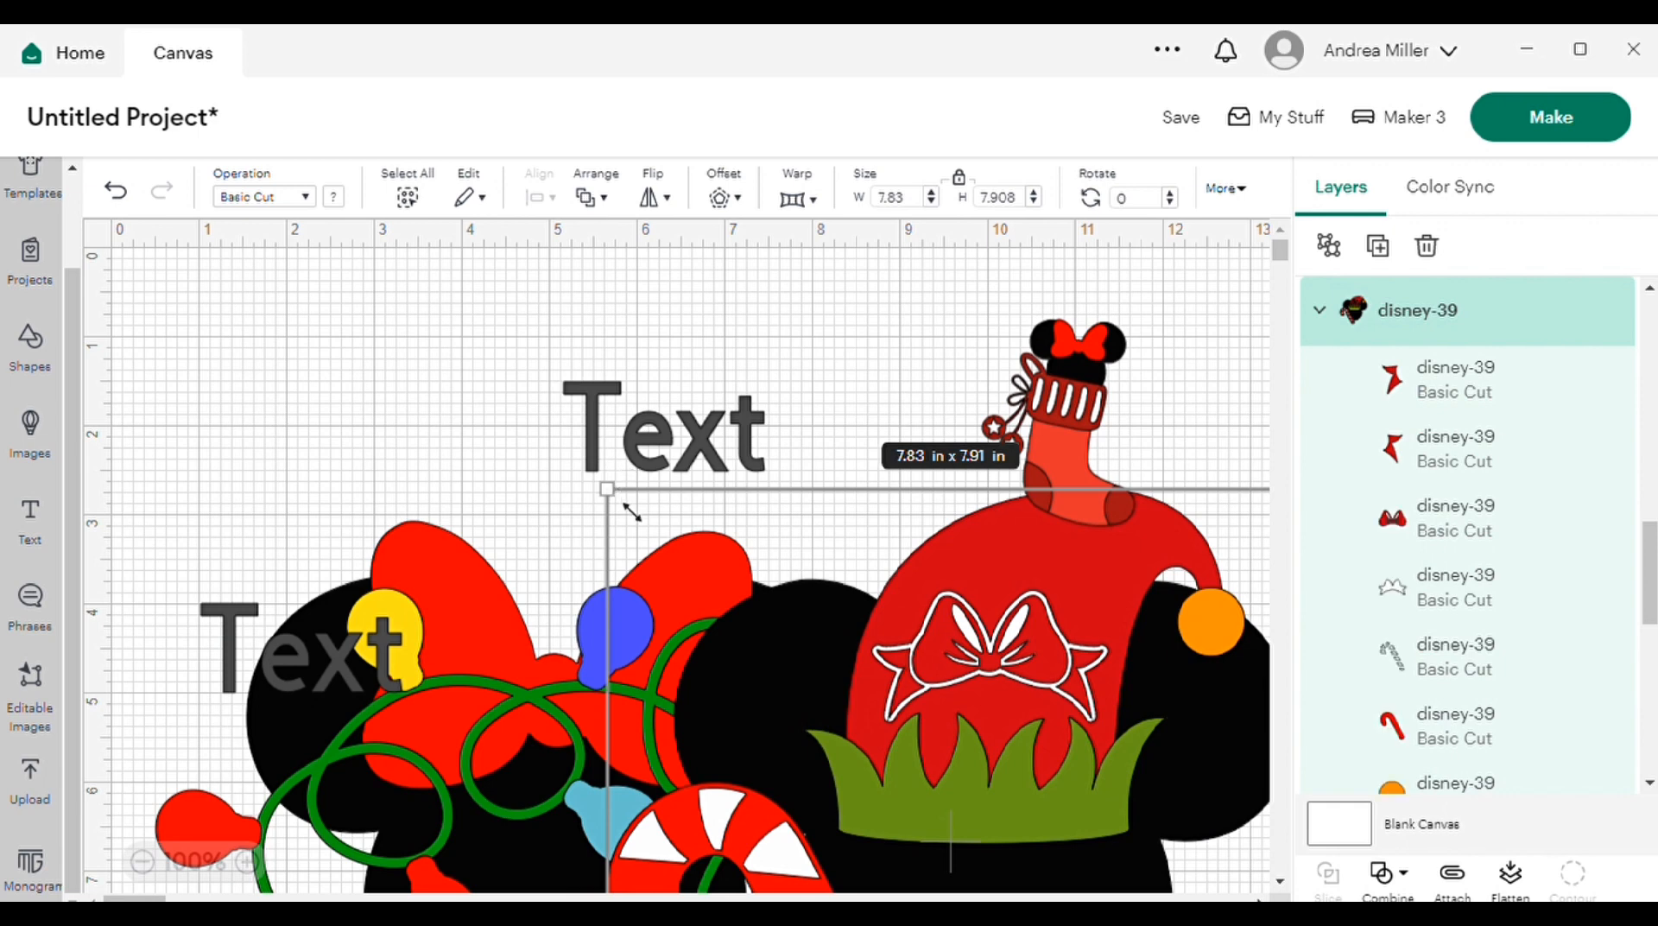
pyautogui.moveTo(633, 512); pyautogui.dragTo(1041, 903)
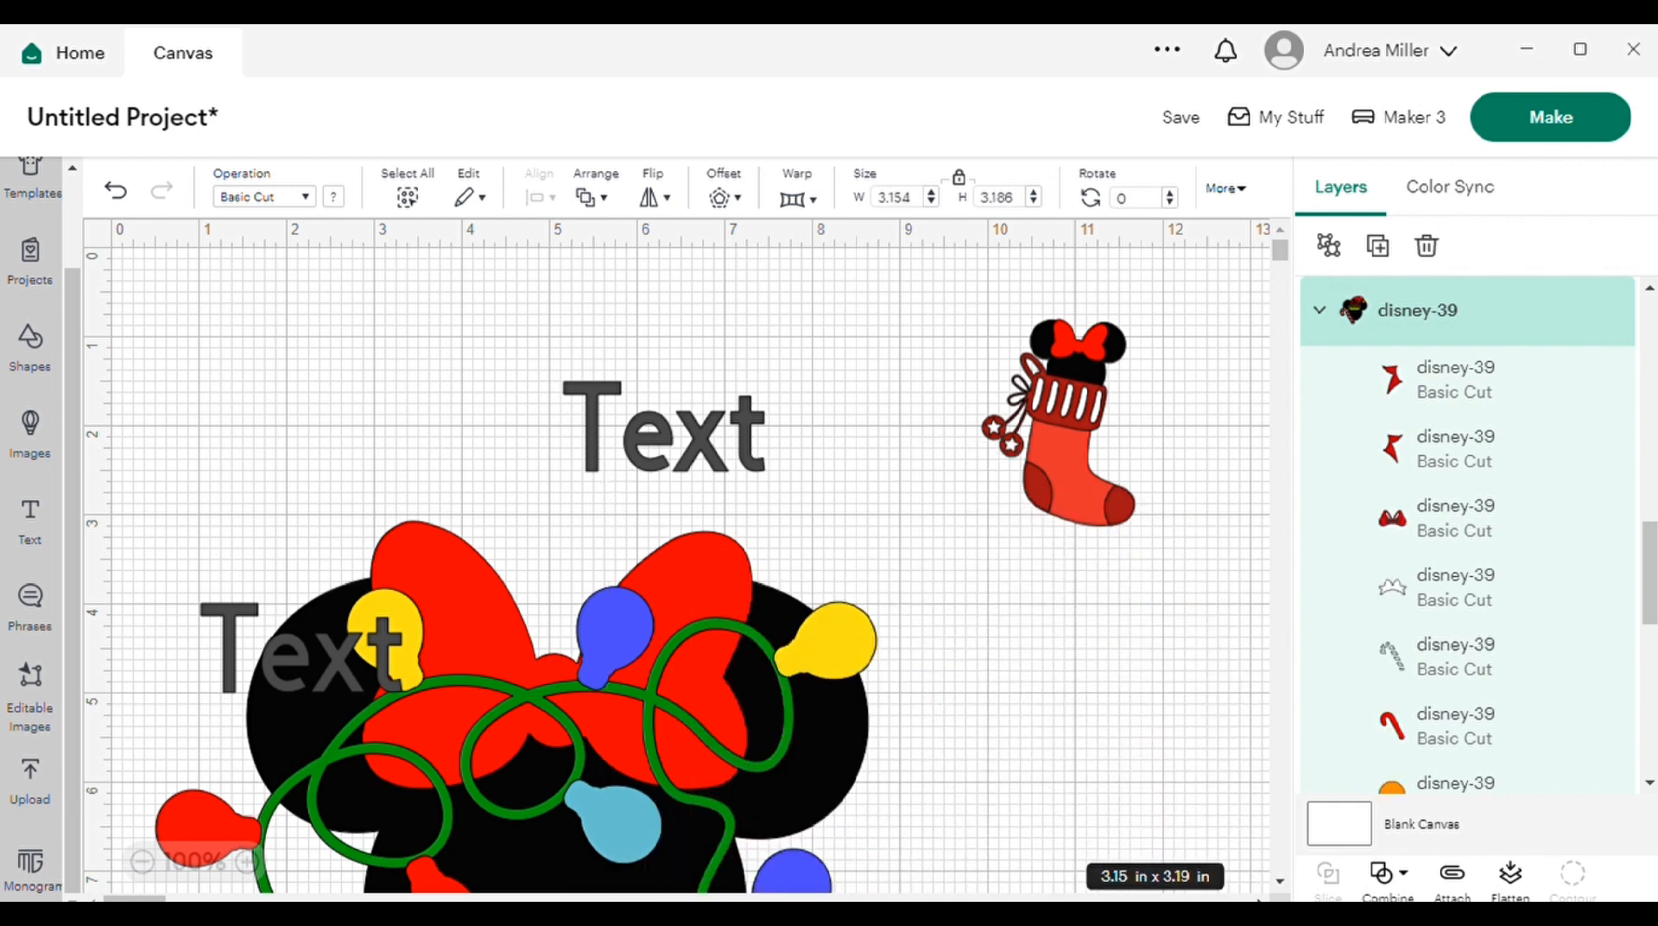
pyautogui.scroll(-4, 1192, 893)
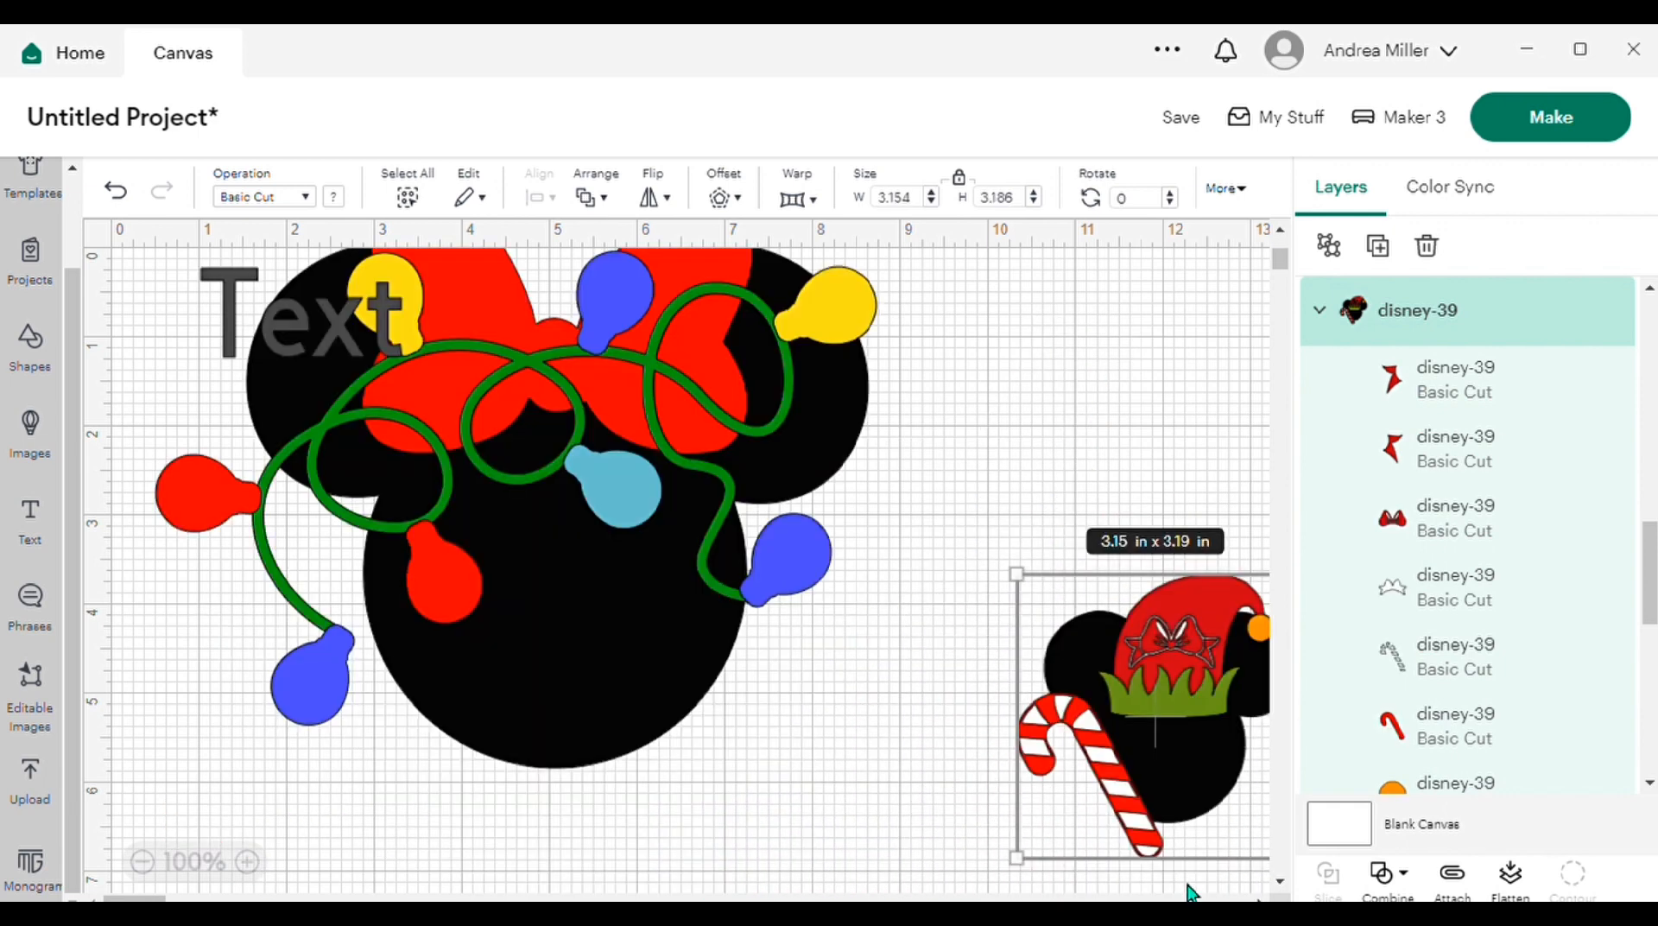
pyautogui.moveTo(1175, 688); pyautogui.dragTo(1166, 326)
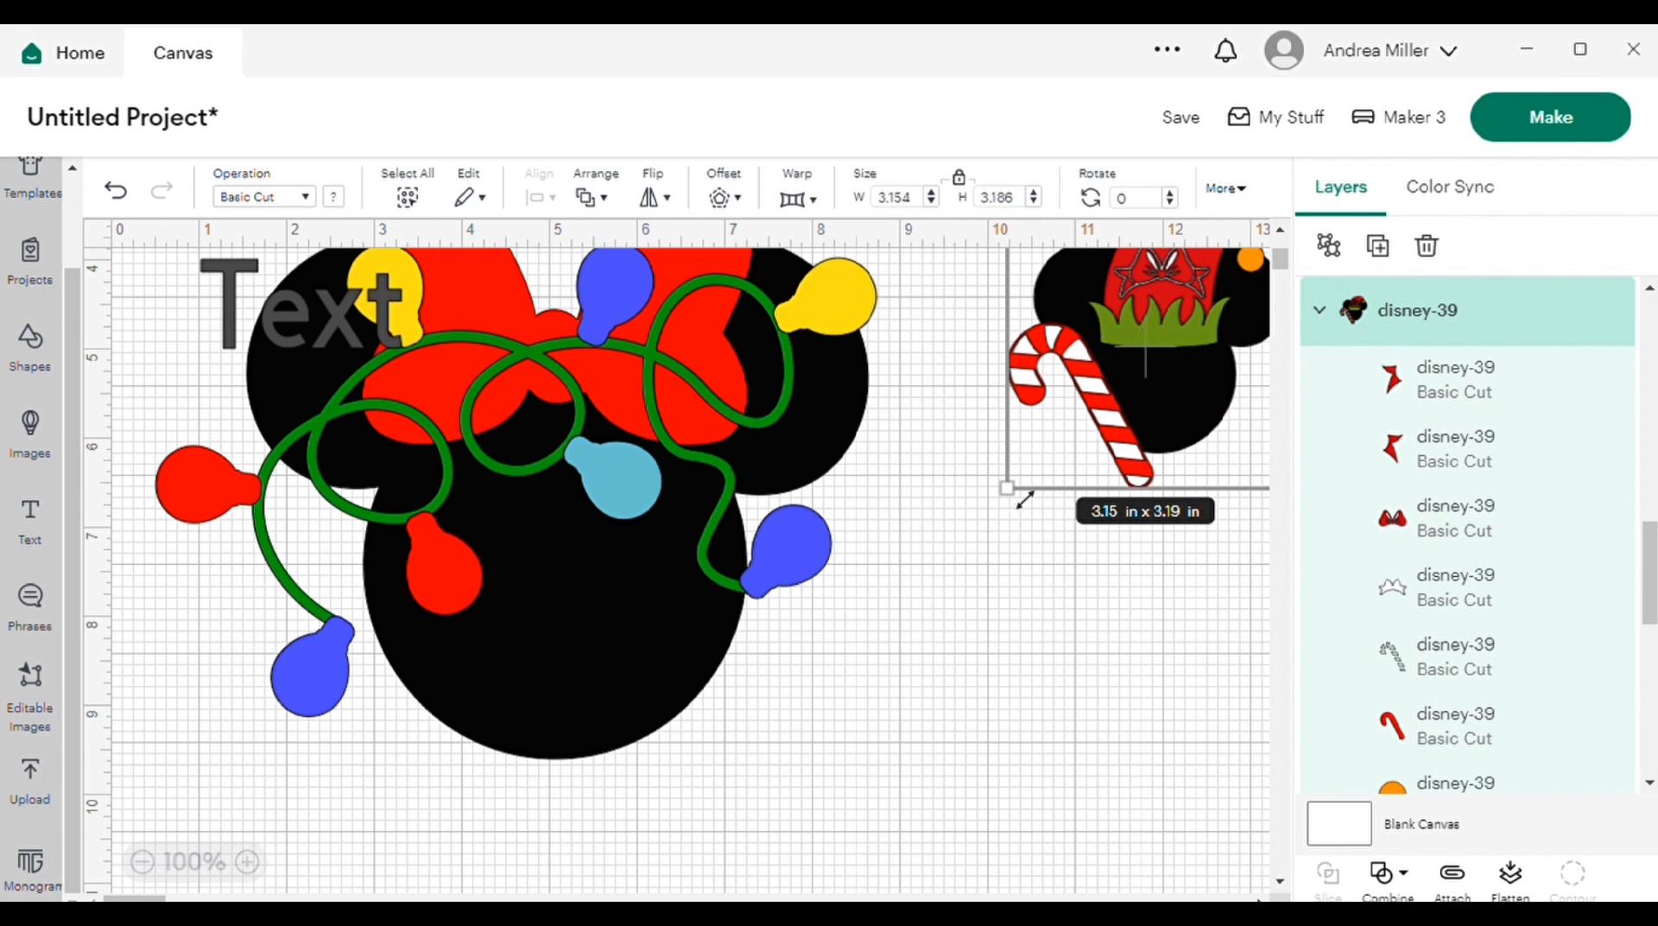
pyautogui.moveTo(1034, 499); pyautogui.dragTo(1122, 370)
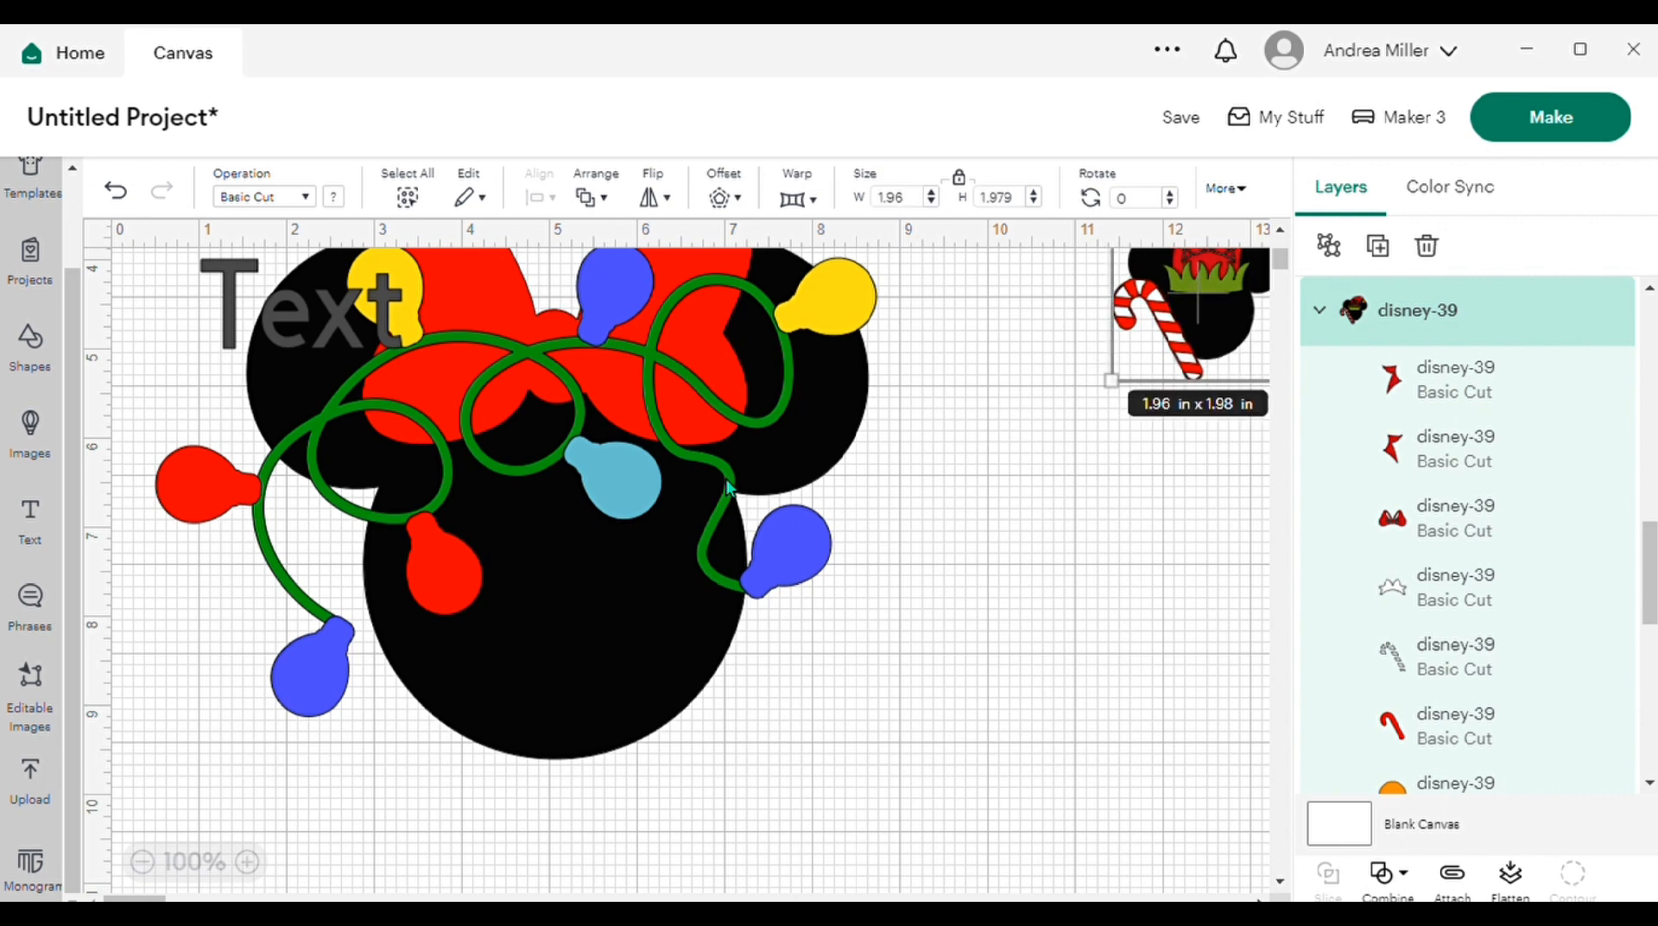
# Step: Move the mouse head with string lights into open canvas space and scale it down to about 2.63 × 2.09 in
pyautogui.click(628, 508)
pyautogui.moveTo(825, 719); pyautogui.dragTo(849, 670)
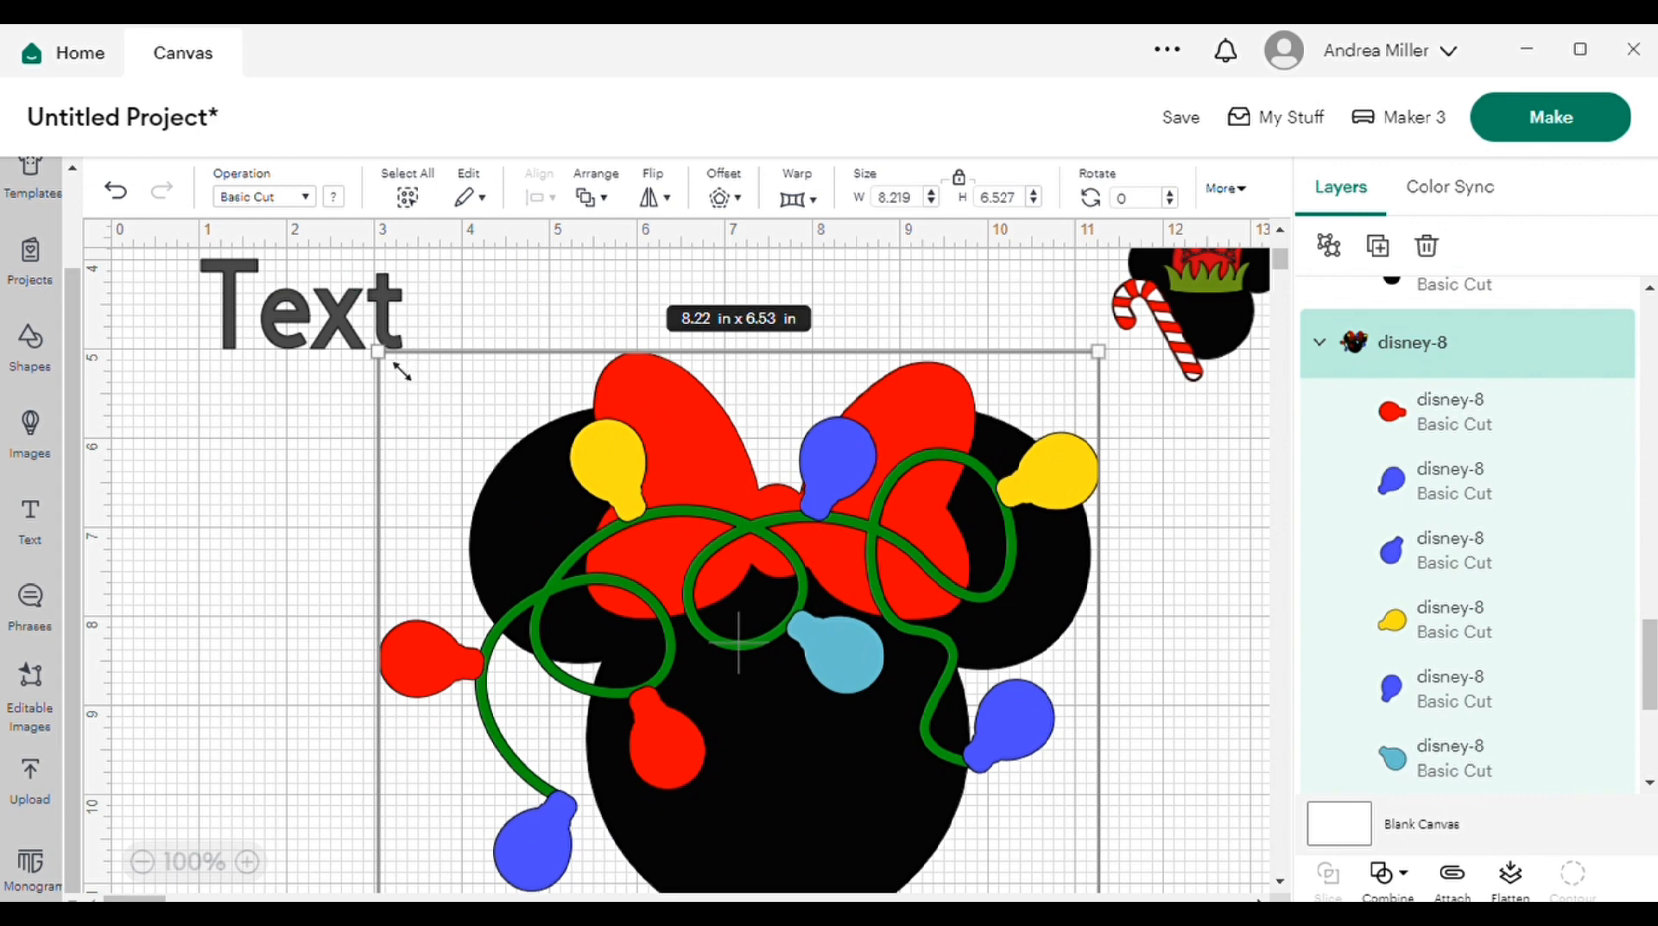
pyautogui.moveTo(401, 372); pyautogui.dragTo(837, 723)
pyautogui.moveTo(972, 849); pyautogui.dragTo(780, 458)
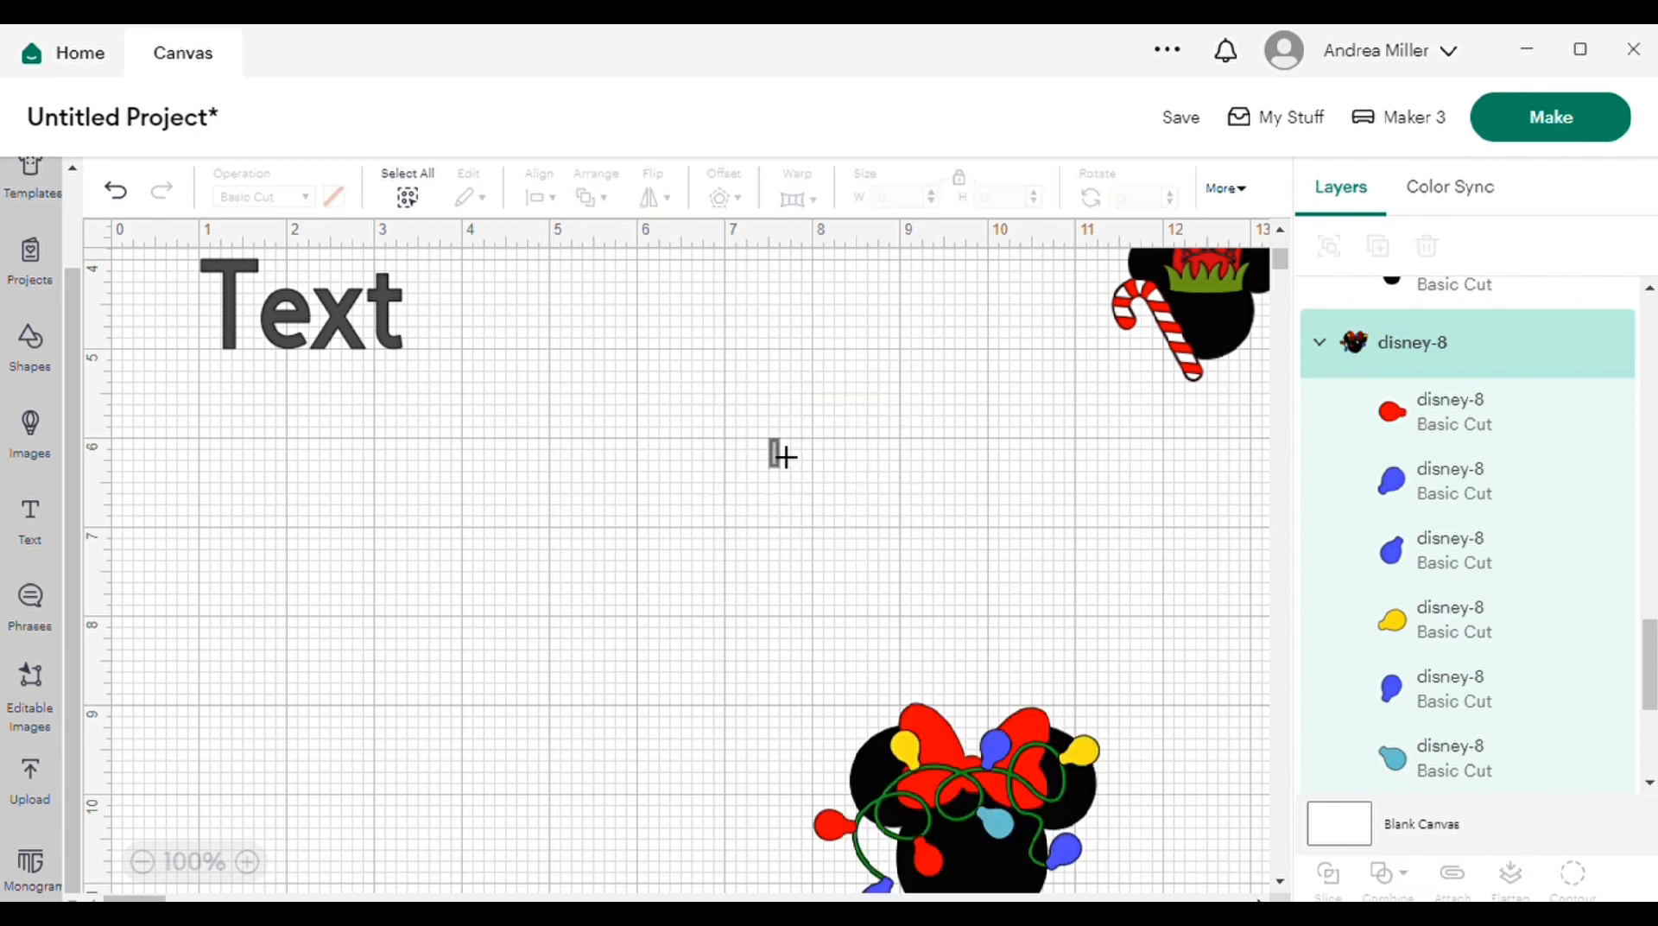
pyautogui.scroll(-2, 948, 645)
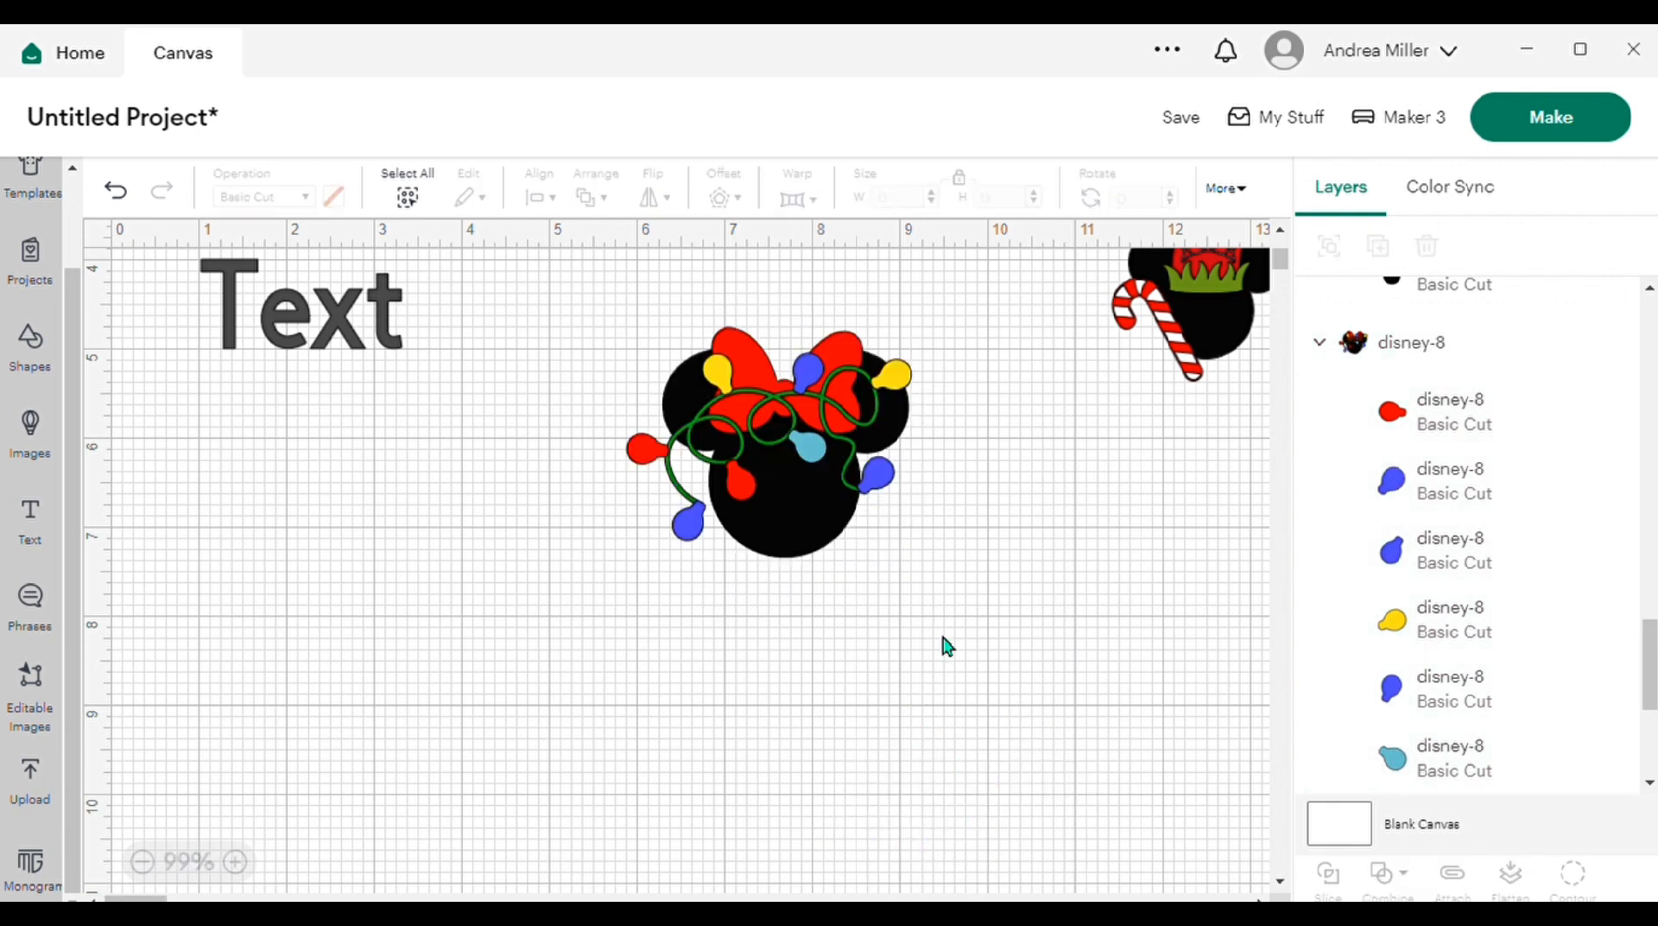
pyautogui.scroll(-1, 947, 645)
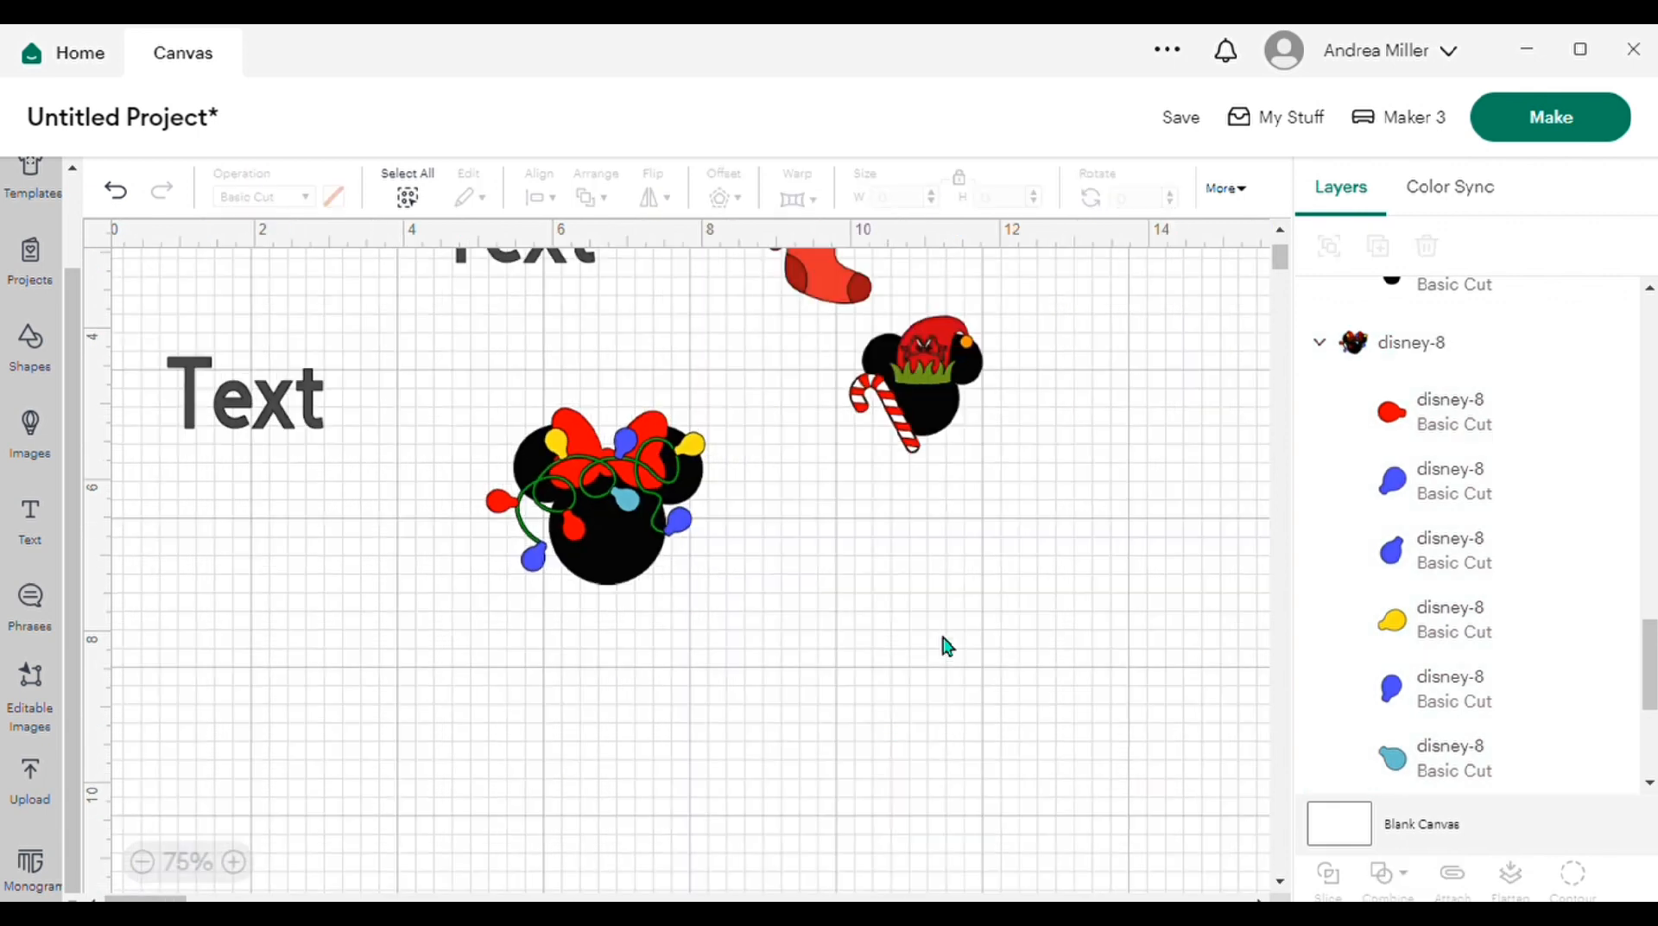
pyautogui.scroll(-2, 948, 646)
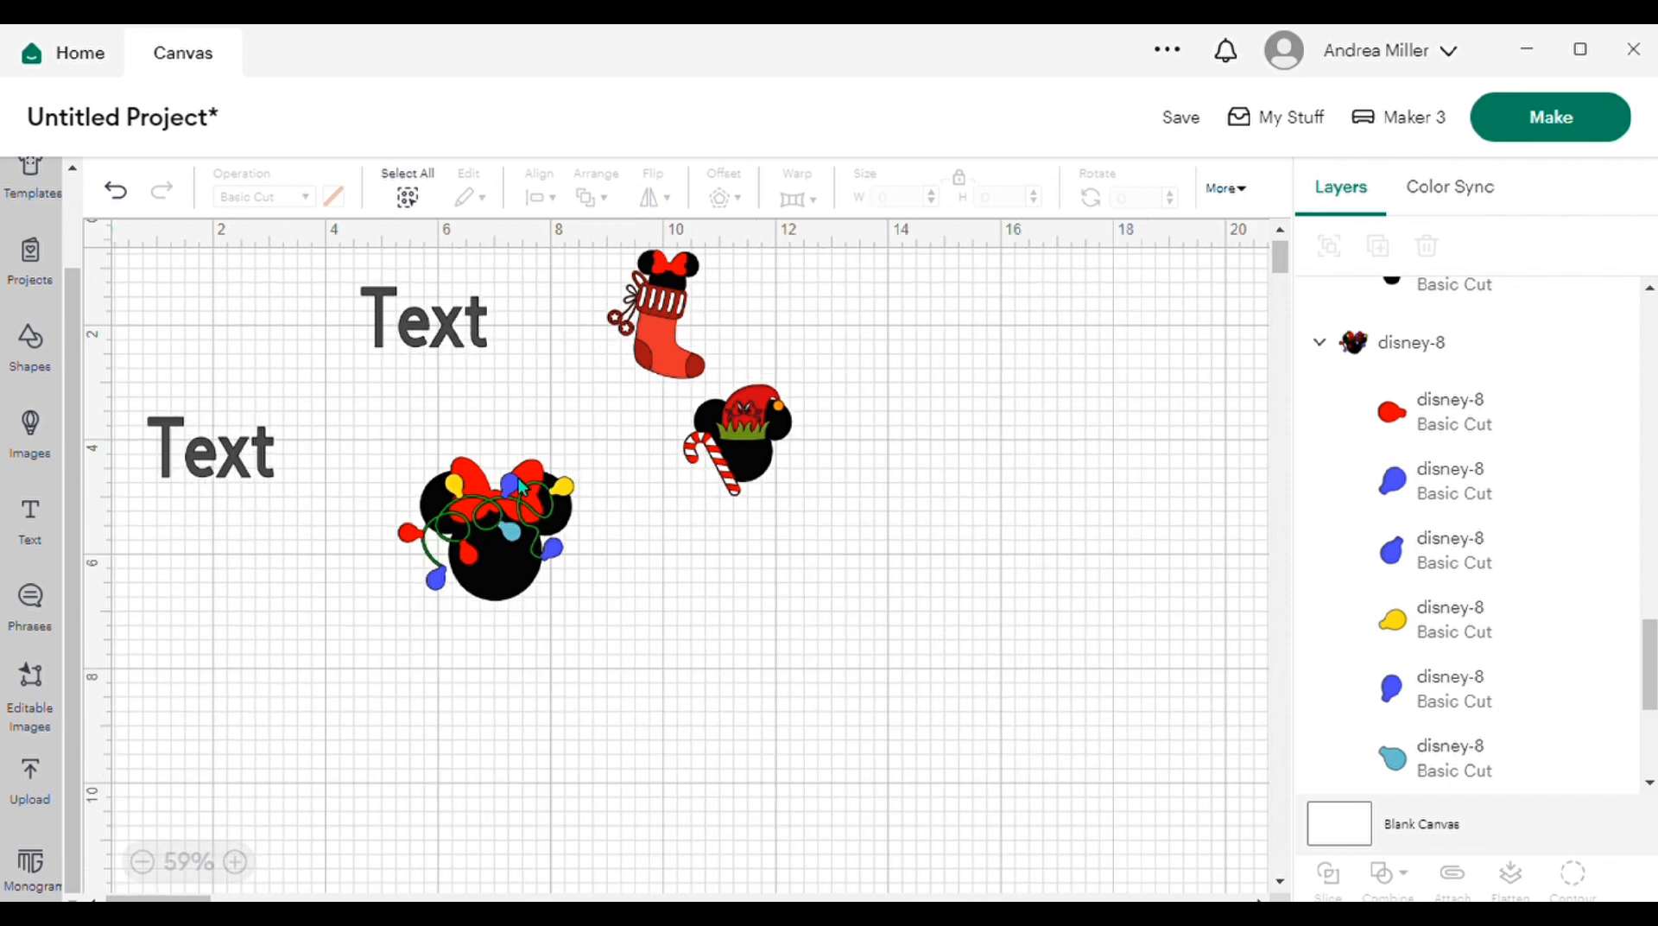
pyautogui.click(501, 530)
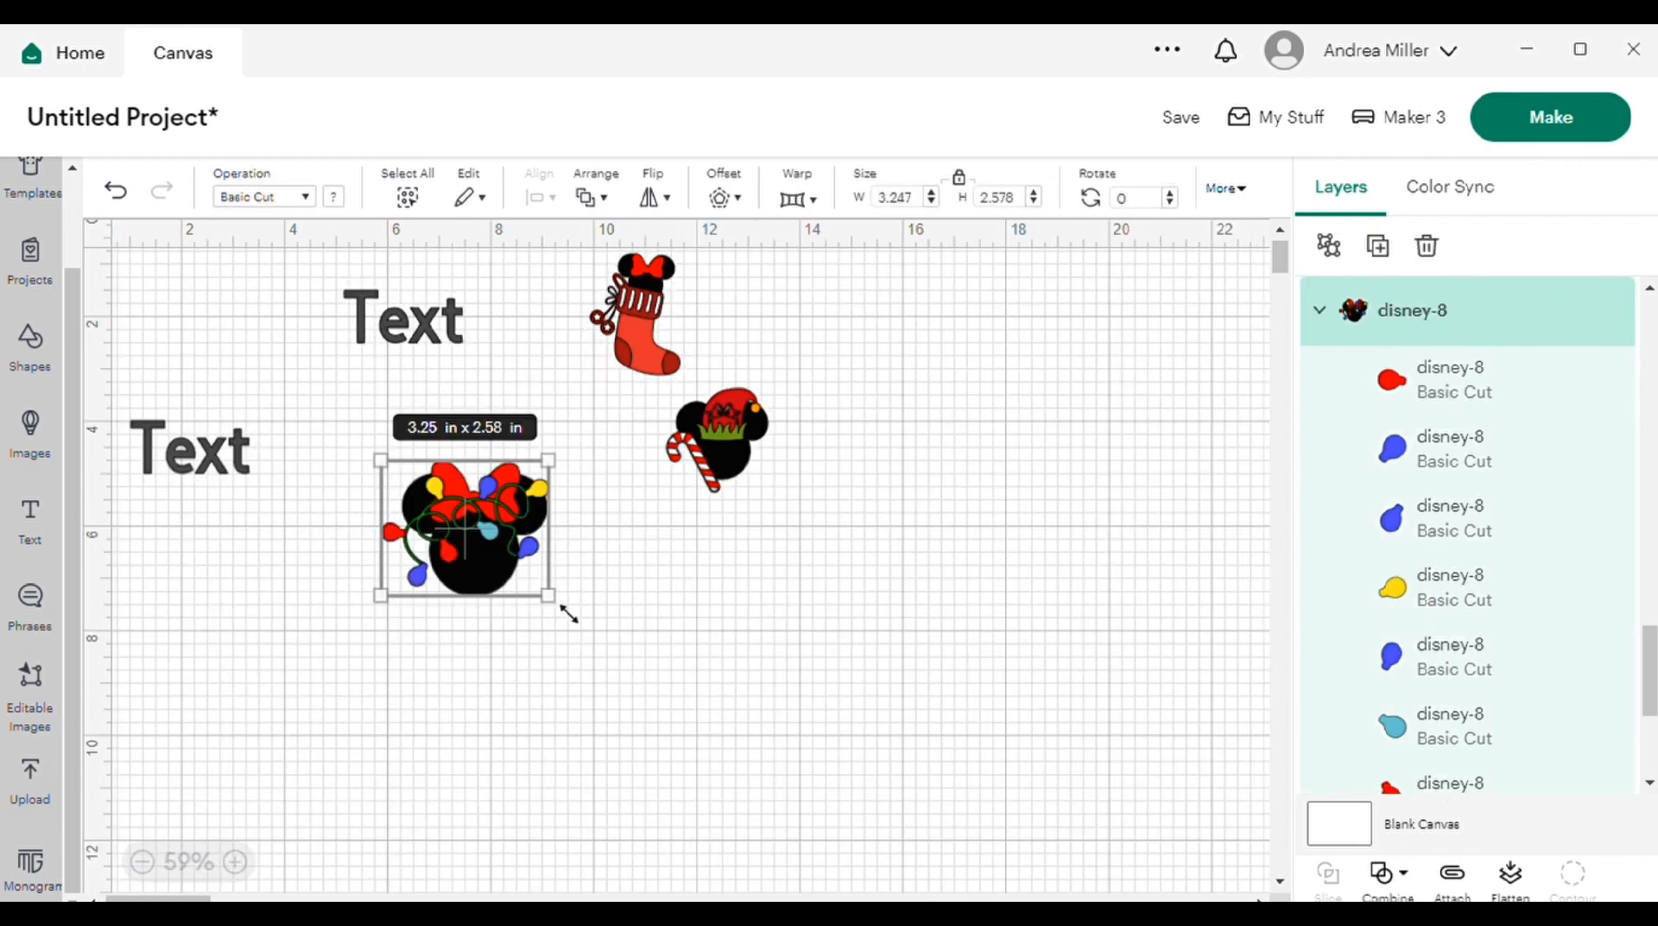
pyautogui.moveTo(567, 614); pyautogui.dragTo(534, 587)
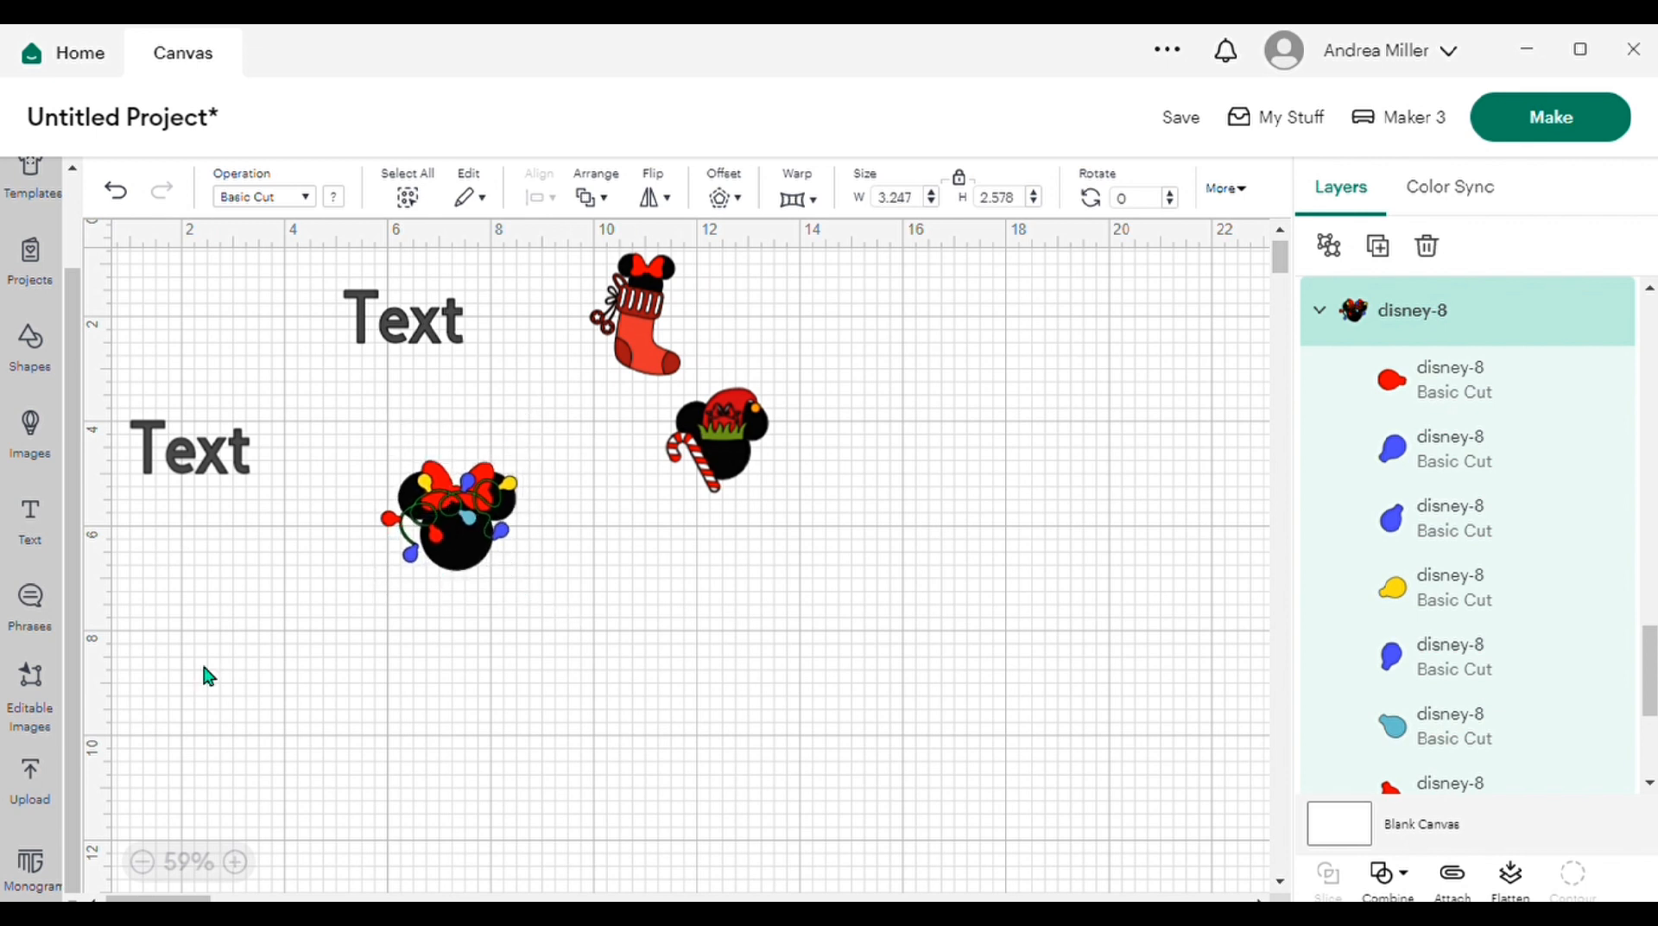
# Step: Apply a welded offset of 0.069 in with rounded corners around the mouse head with string lights
pyautogui.click(235, 867)
pyautogui.click(236, 866)
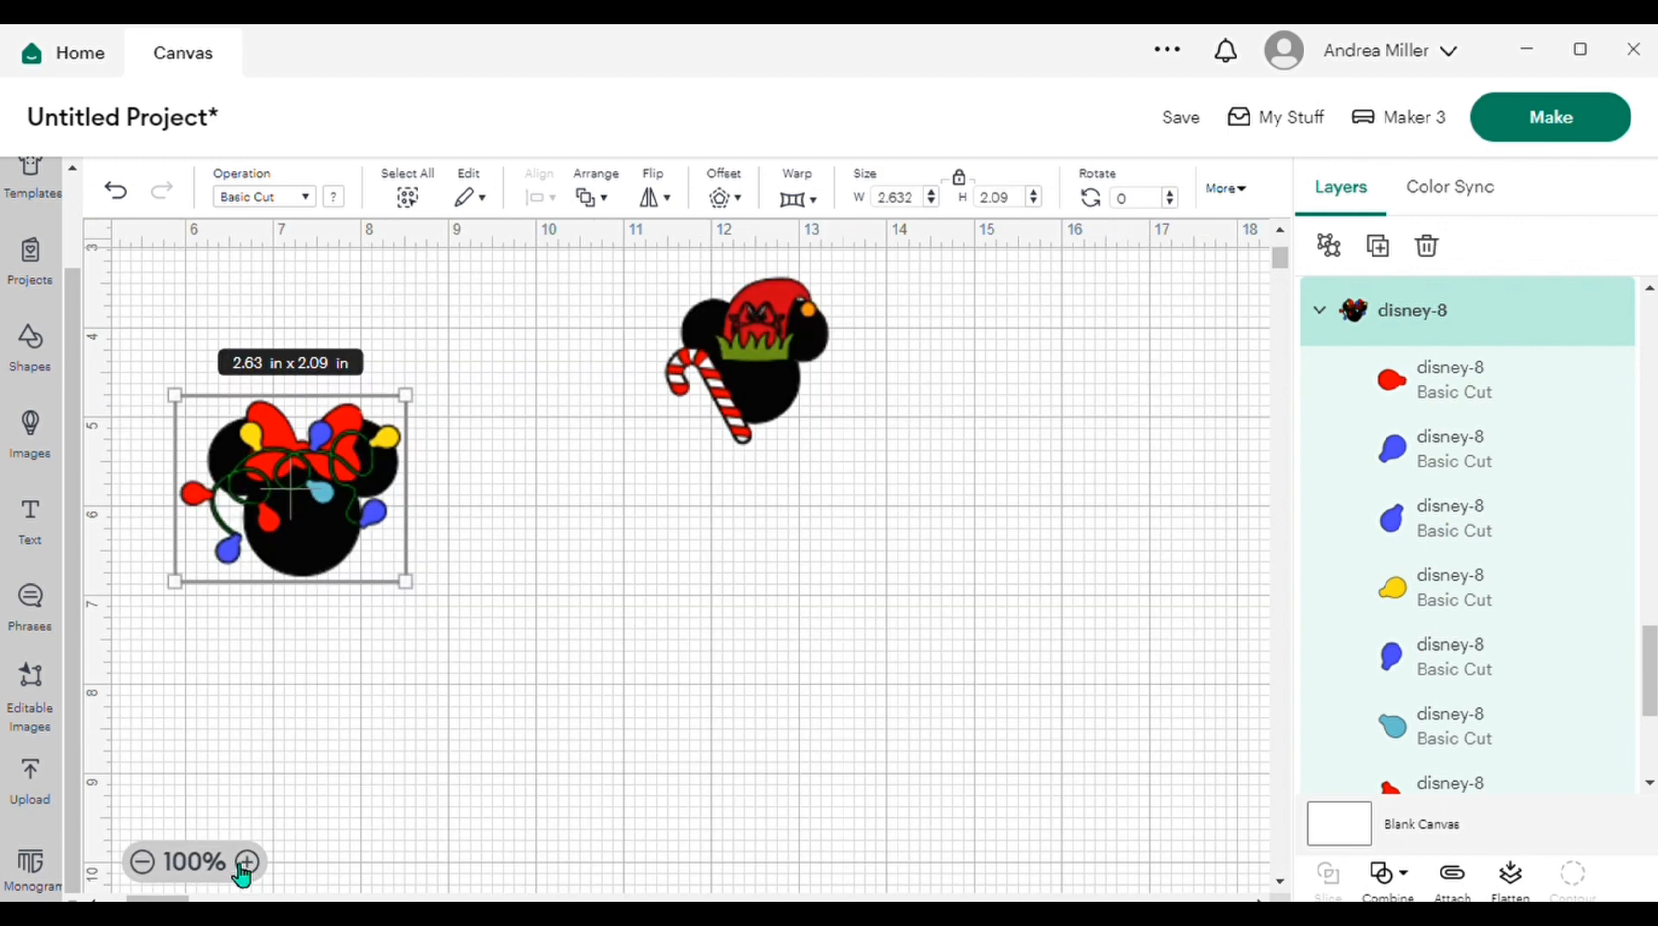
pyautogui.click(752, 210)
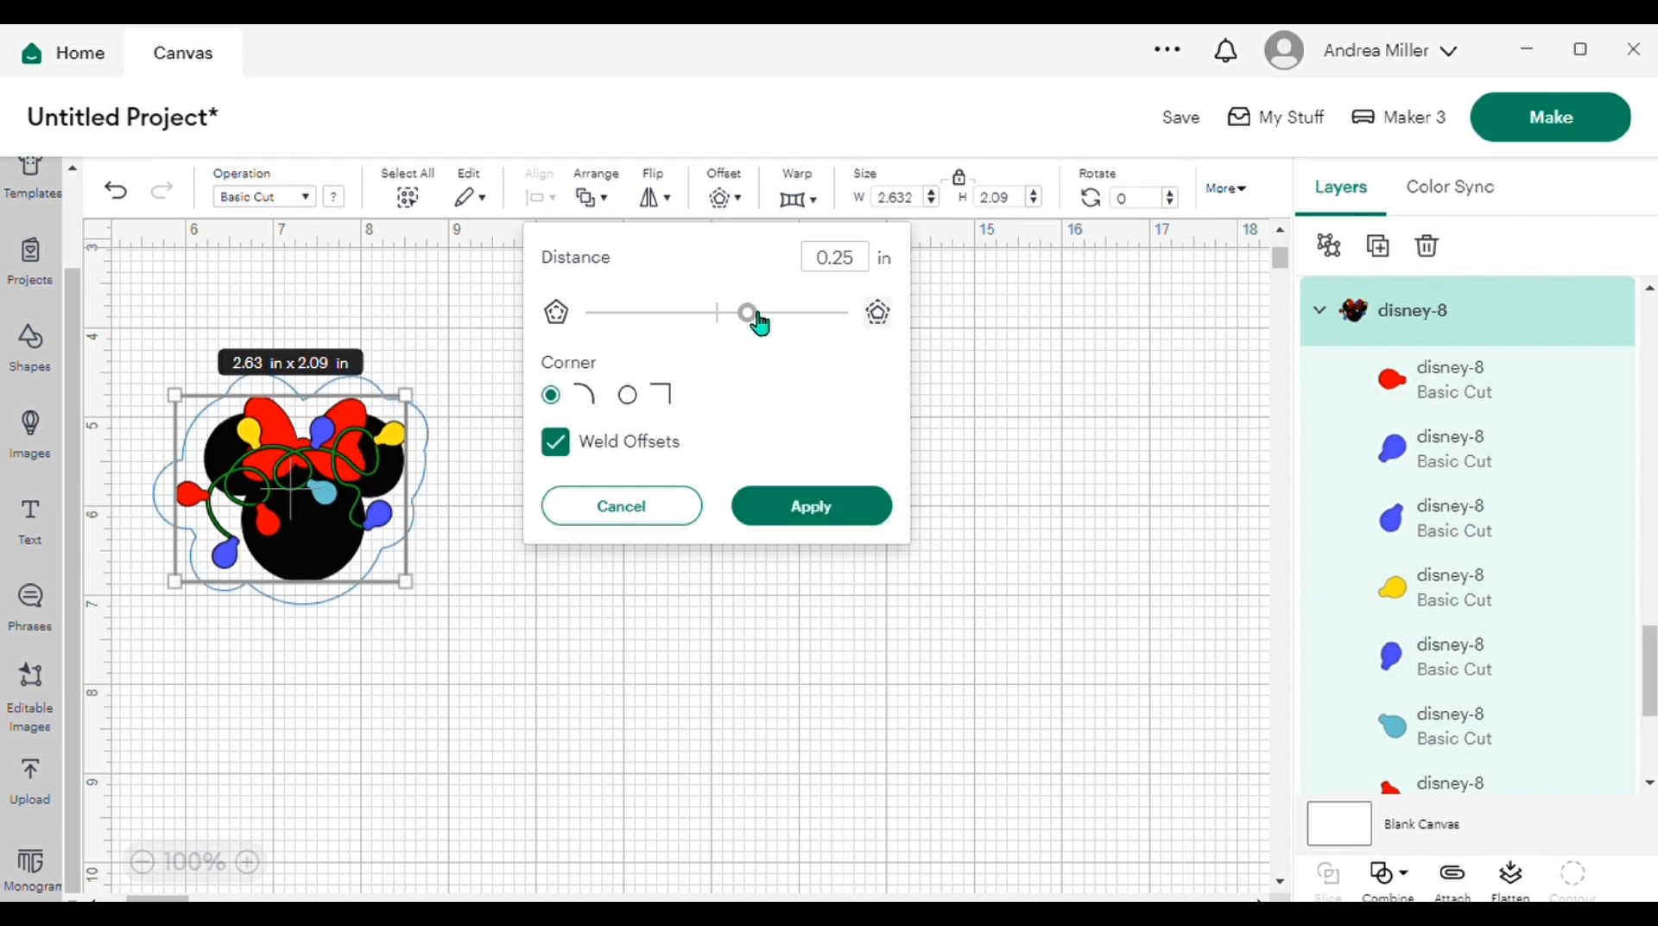
pyautogui.moveTo(758, 320); pyautogui.dragTo(741, 319)
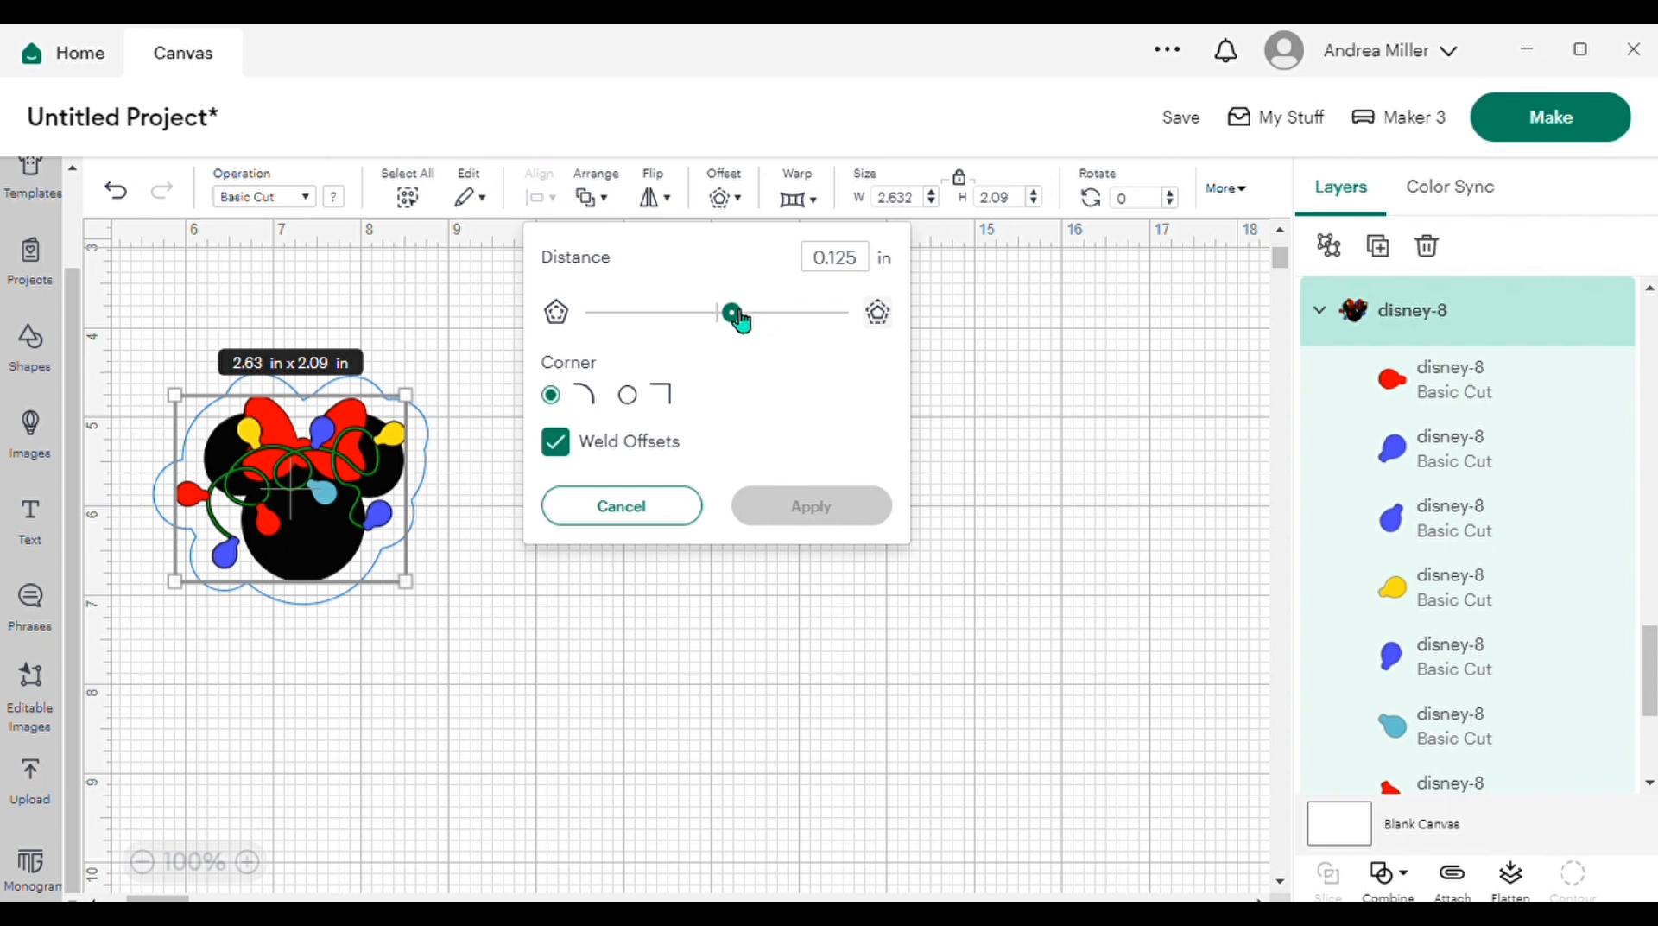
pyautogui.moveTo(741, 320); pyautogui.dragTo(739, 320)
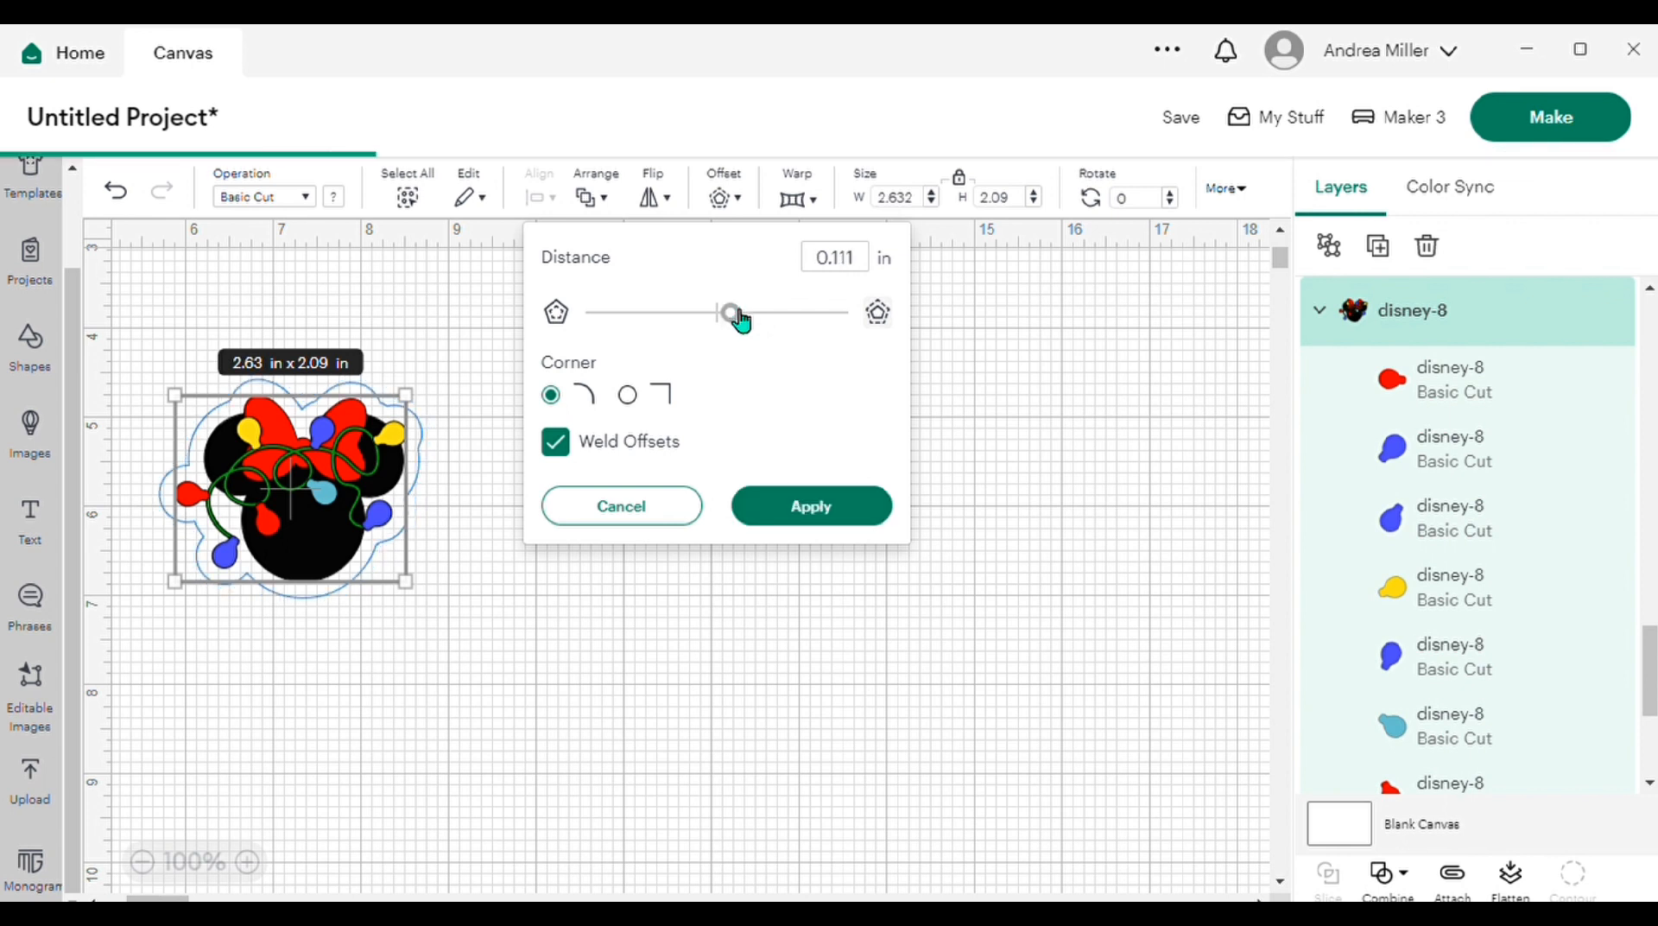
pyautogui.moveTo(738, 319); pyautogui.dragTo(733, 319)
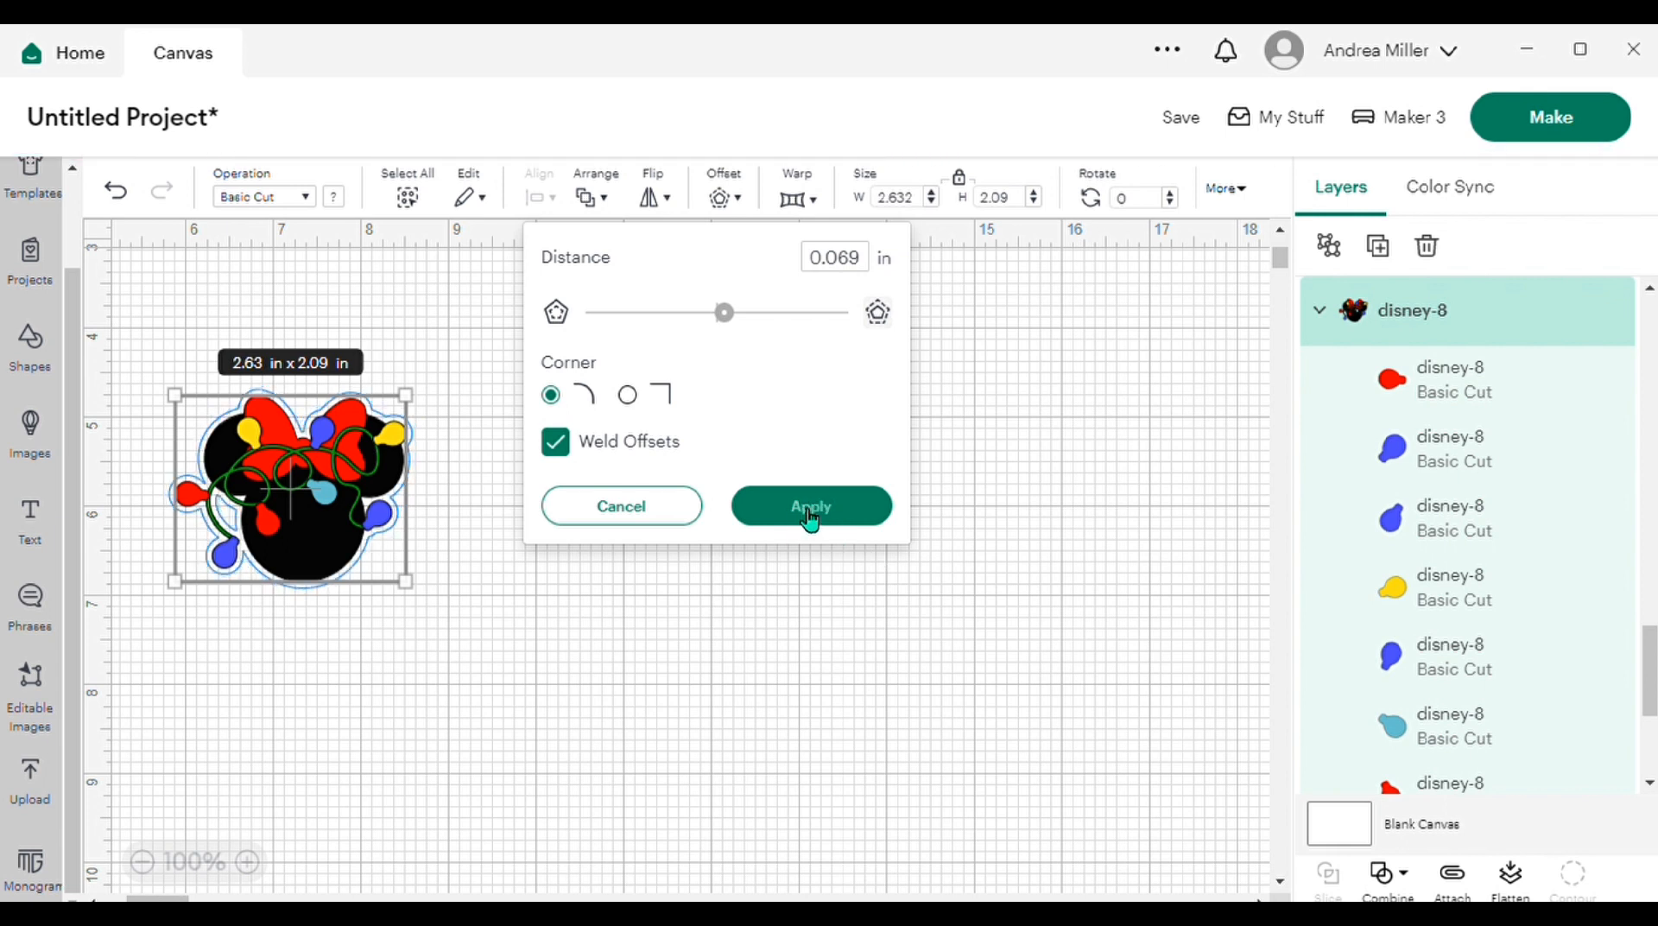
pyautogui.click(810, 519)
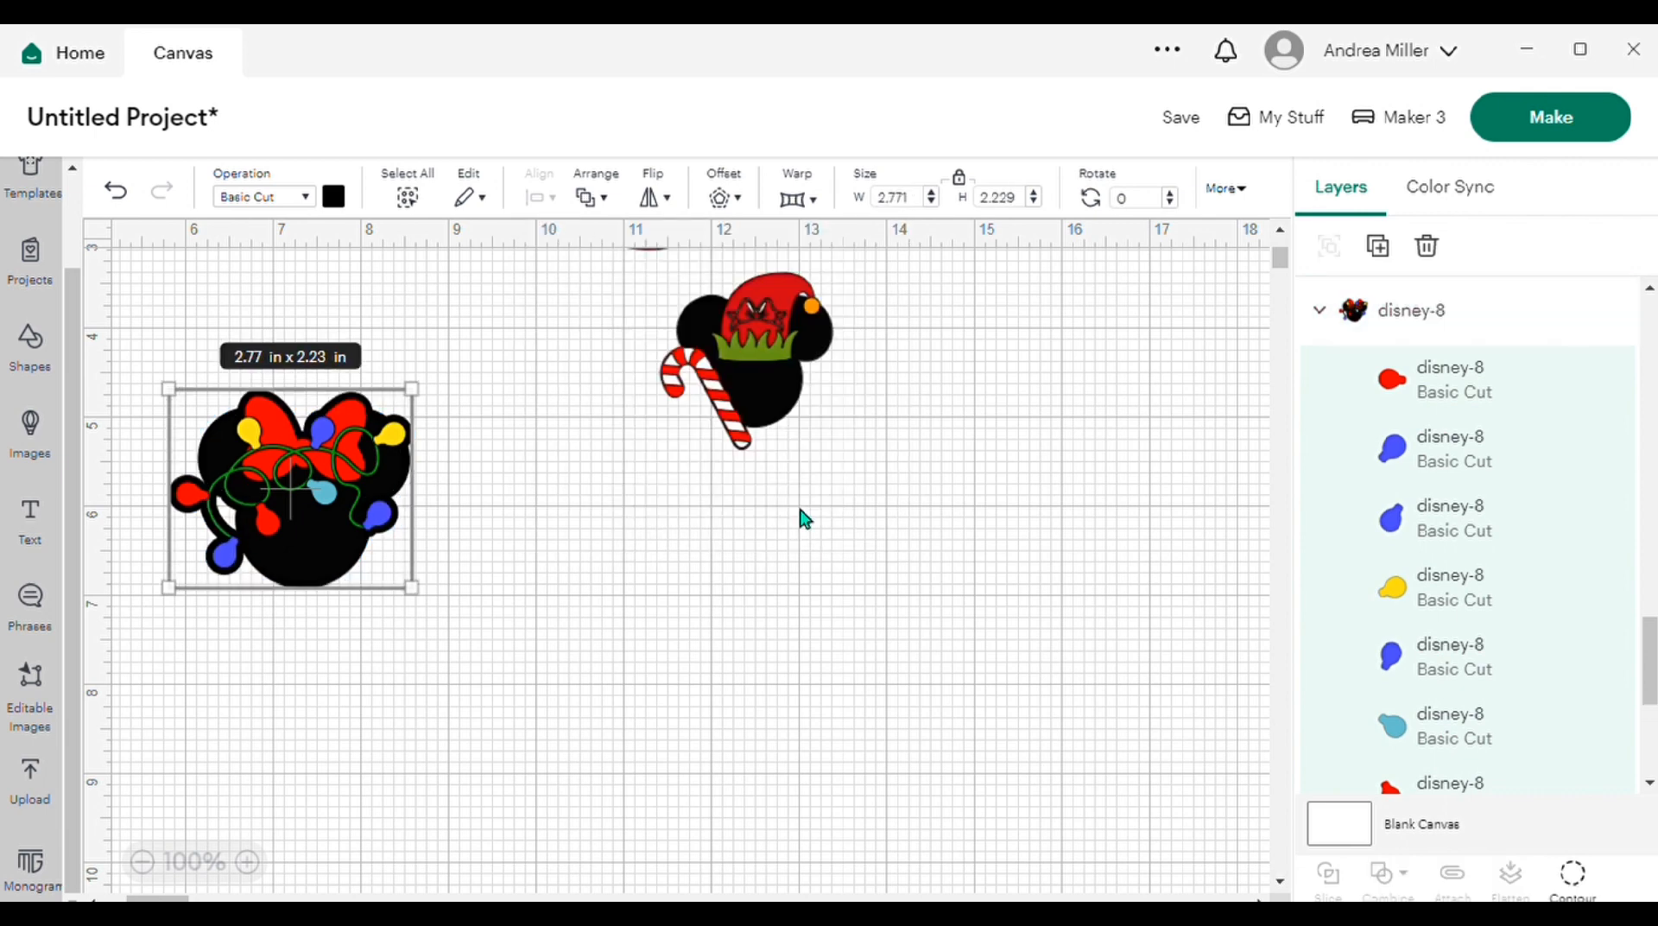
# Step: Color the offset white and flatten it together with the string-lights mouse head into one printable image
pyautogui.click(344, 204)
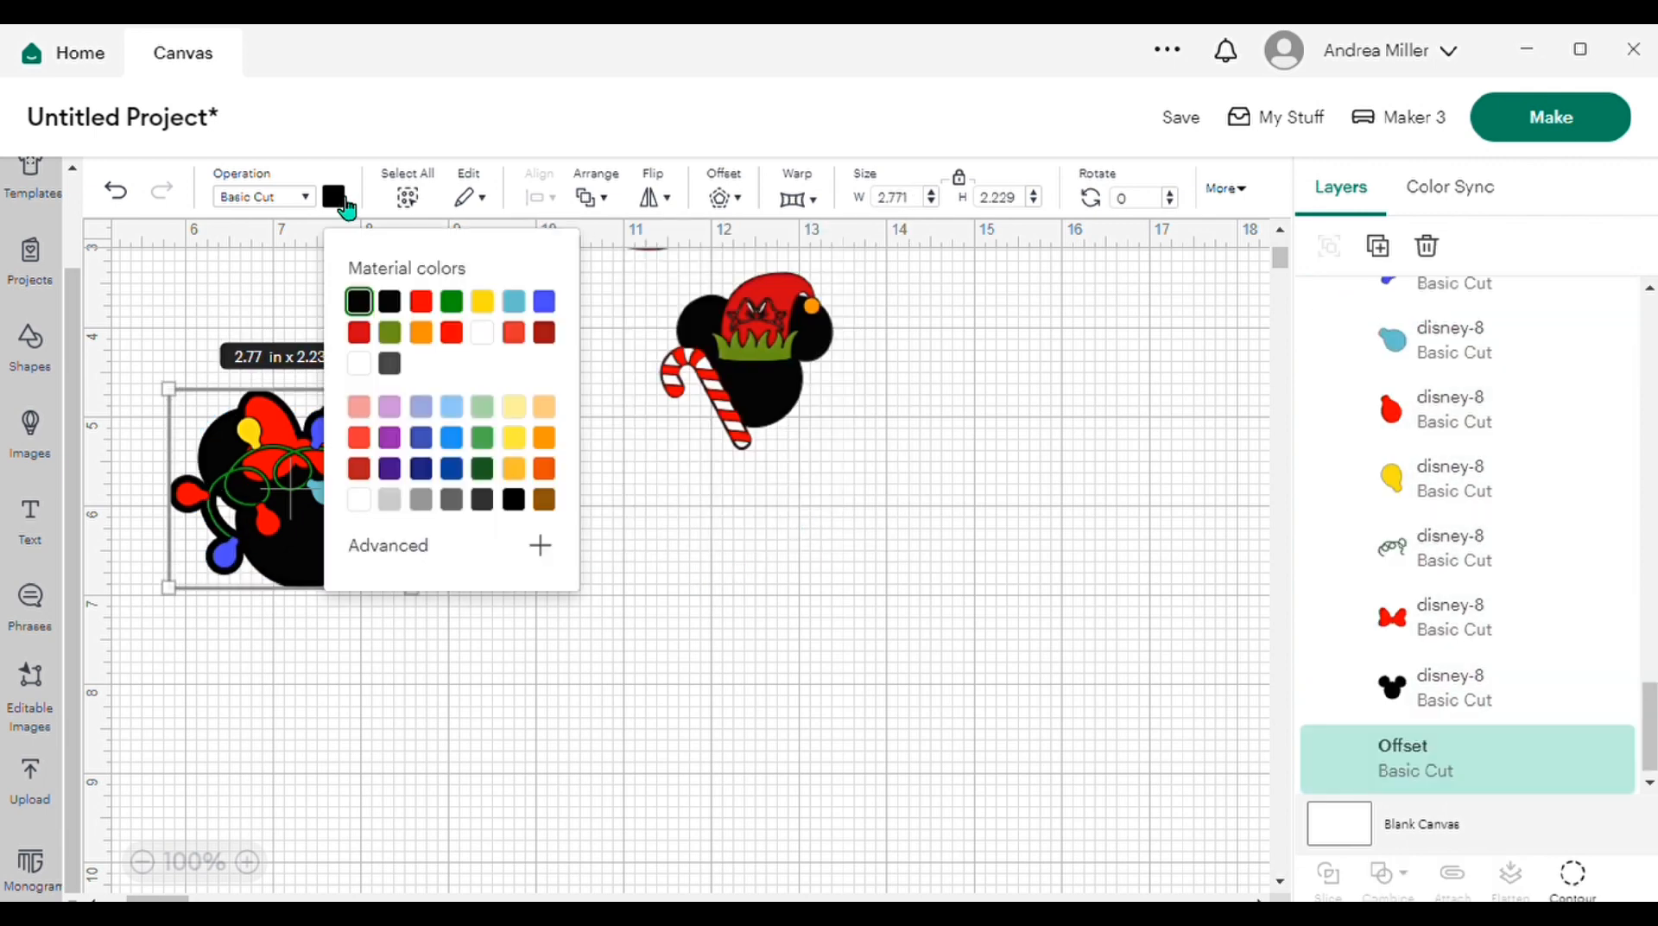
pyautogui.click(483, 339)
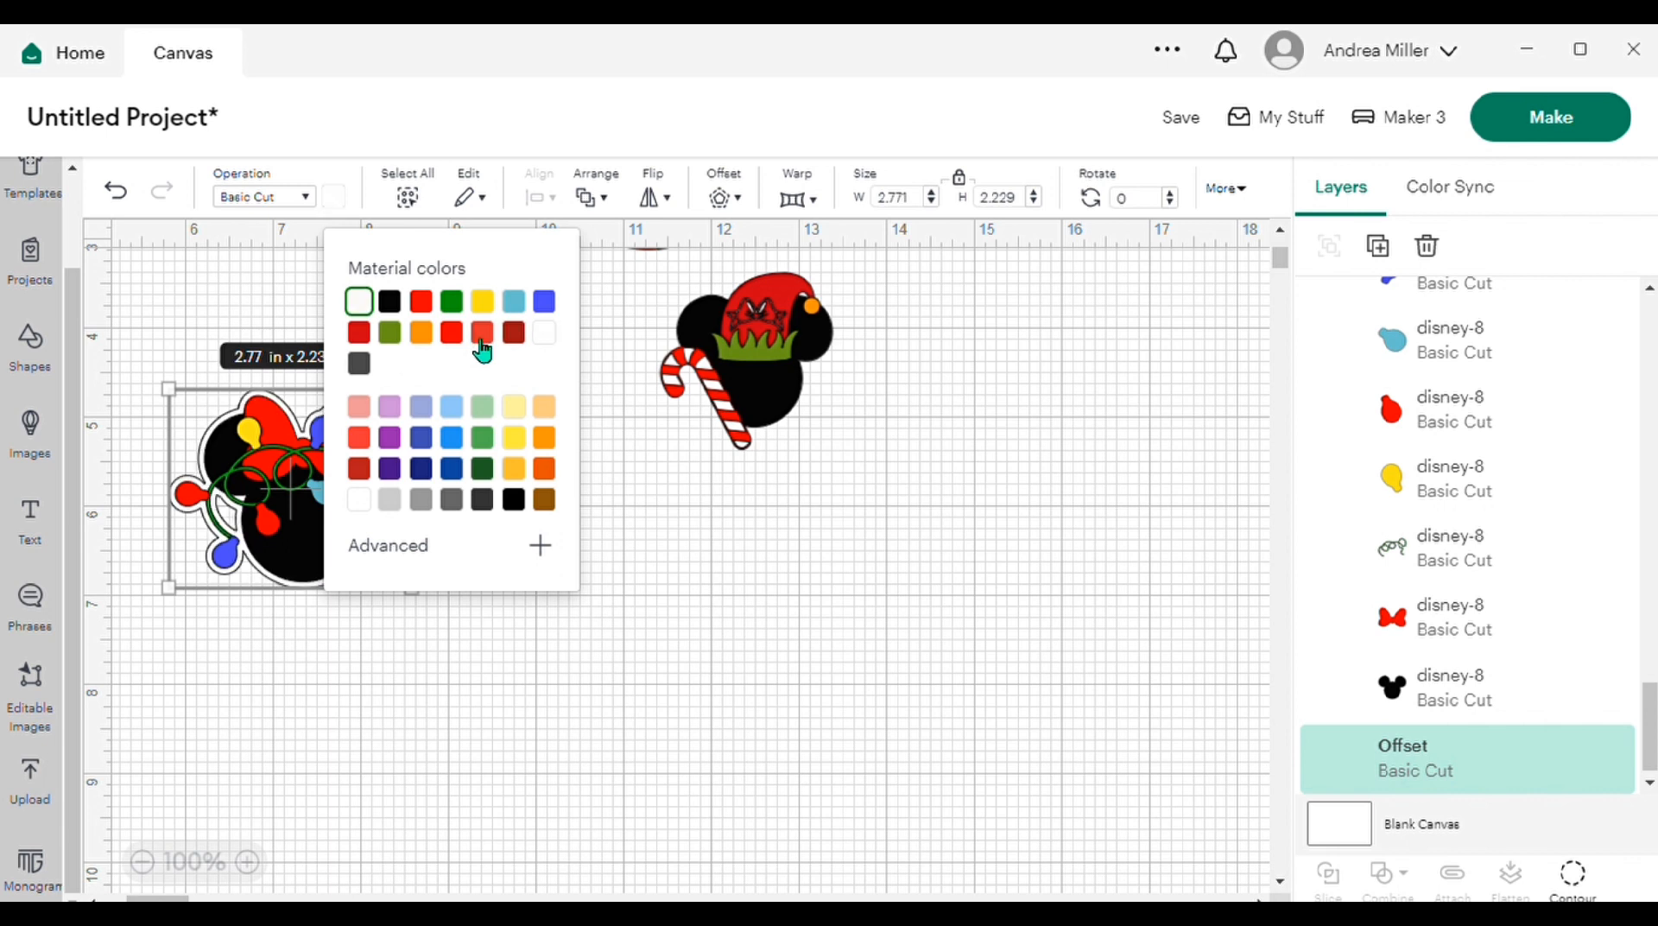
pyautogui.click(691, 611)
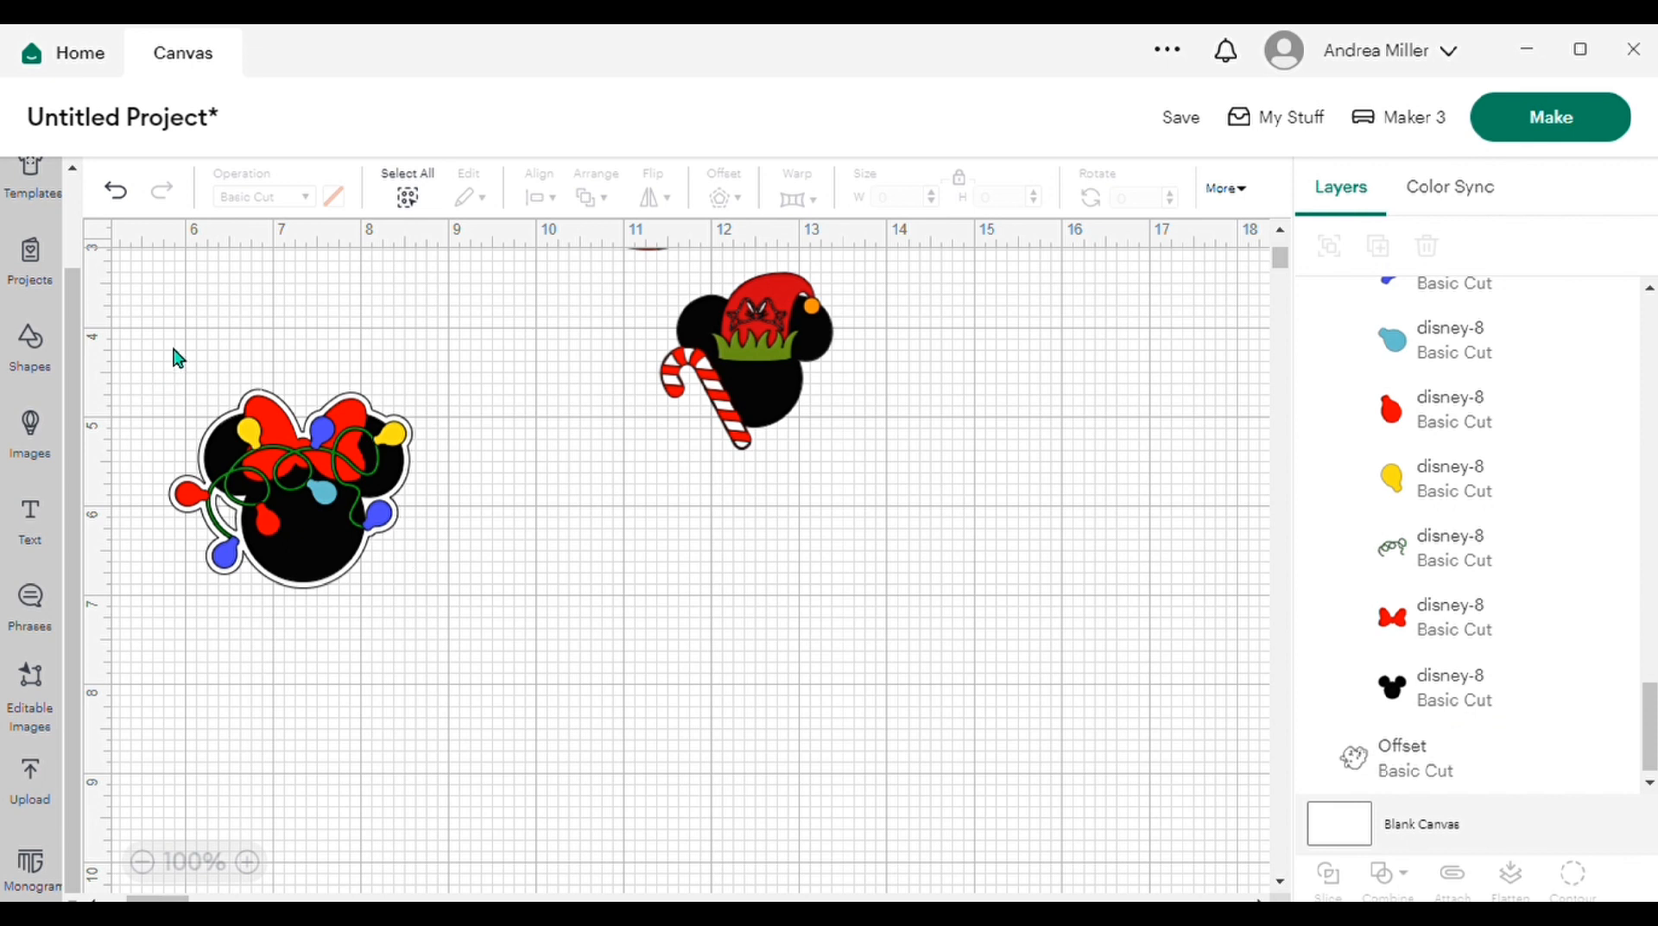
pyautogui.moveTo(171, 342); pyautogui.dragTo(421, 628)
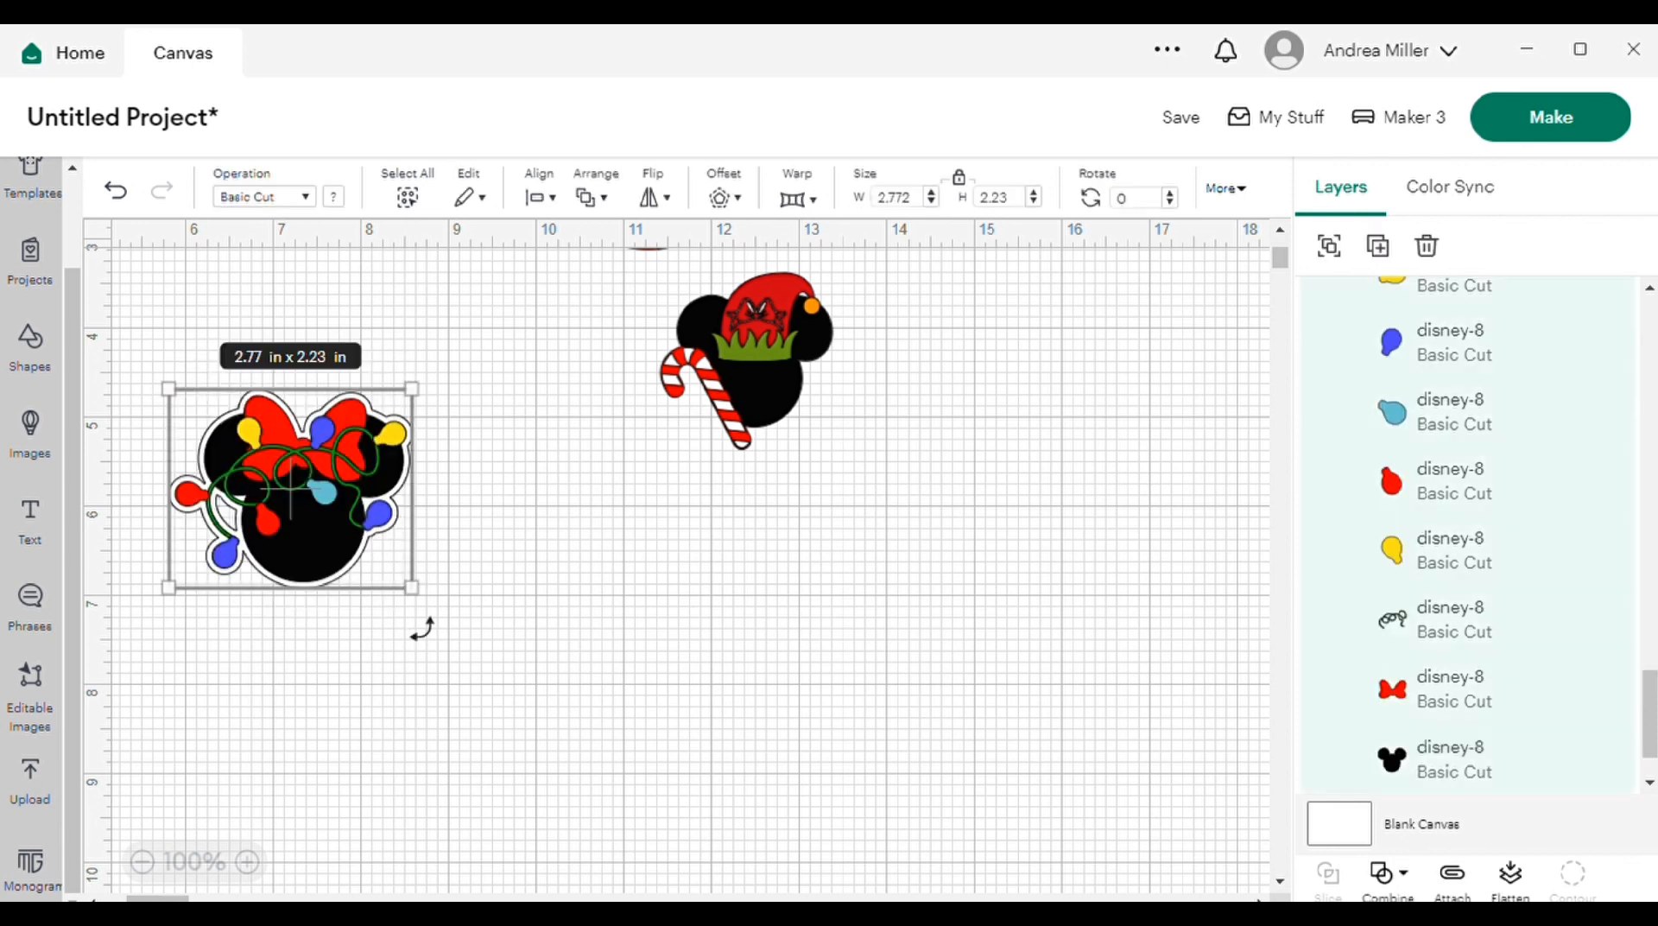
pyautogui.click(1514, 880)
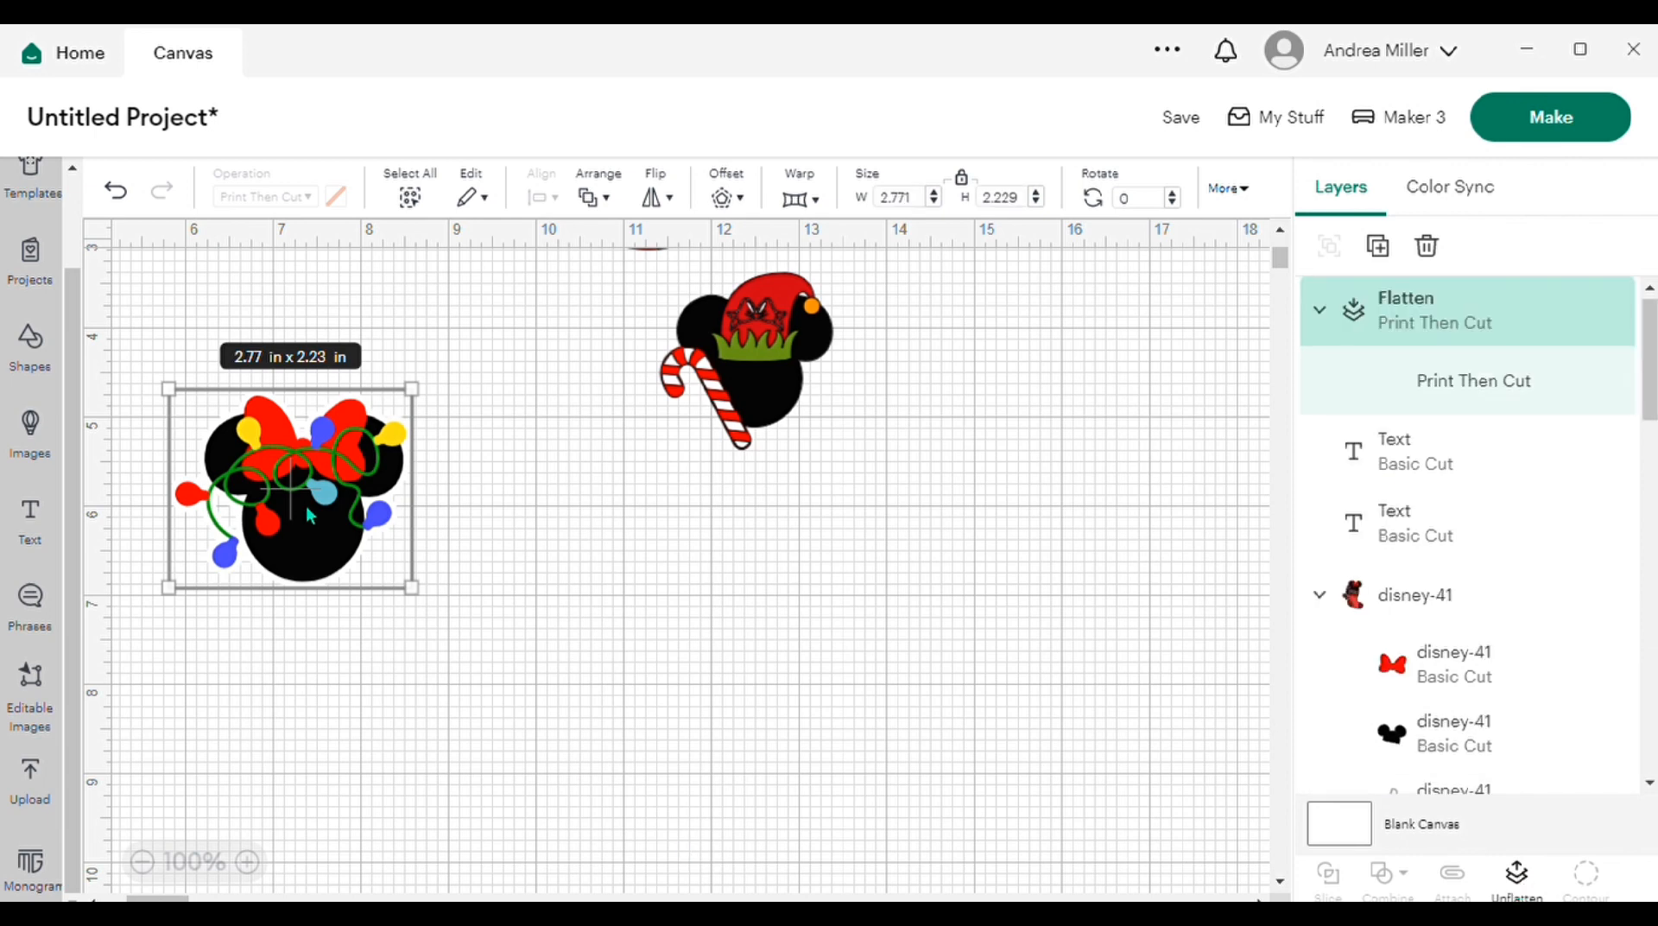
# Step: Move the flattened string-lights mouse head into the open space beside the stocking
pyautogui.scroll(3, 204, 336)
pyautogui.hscroll(2, 204, 336)
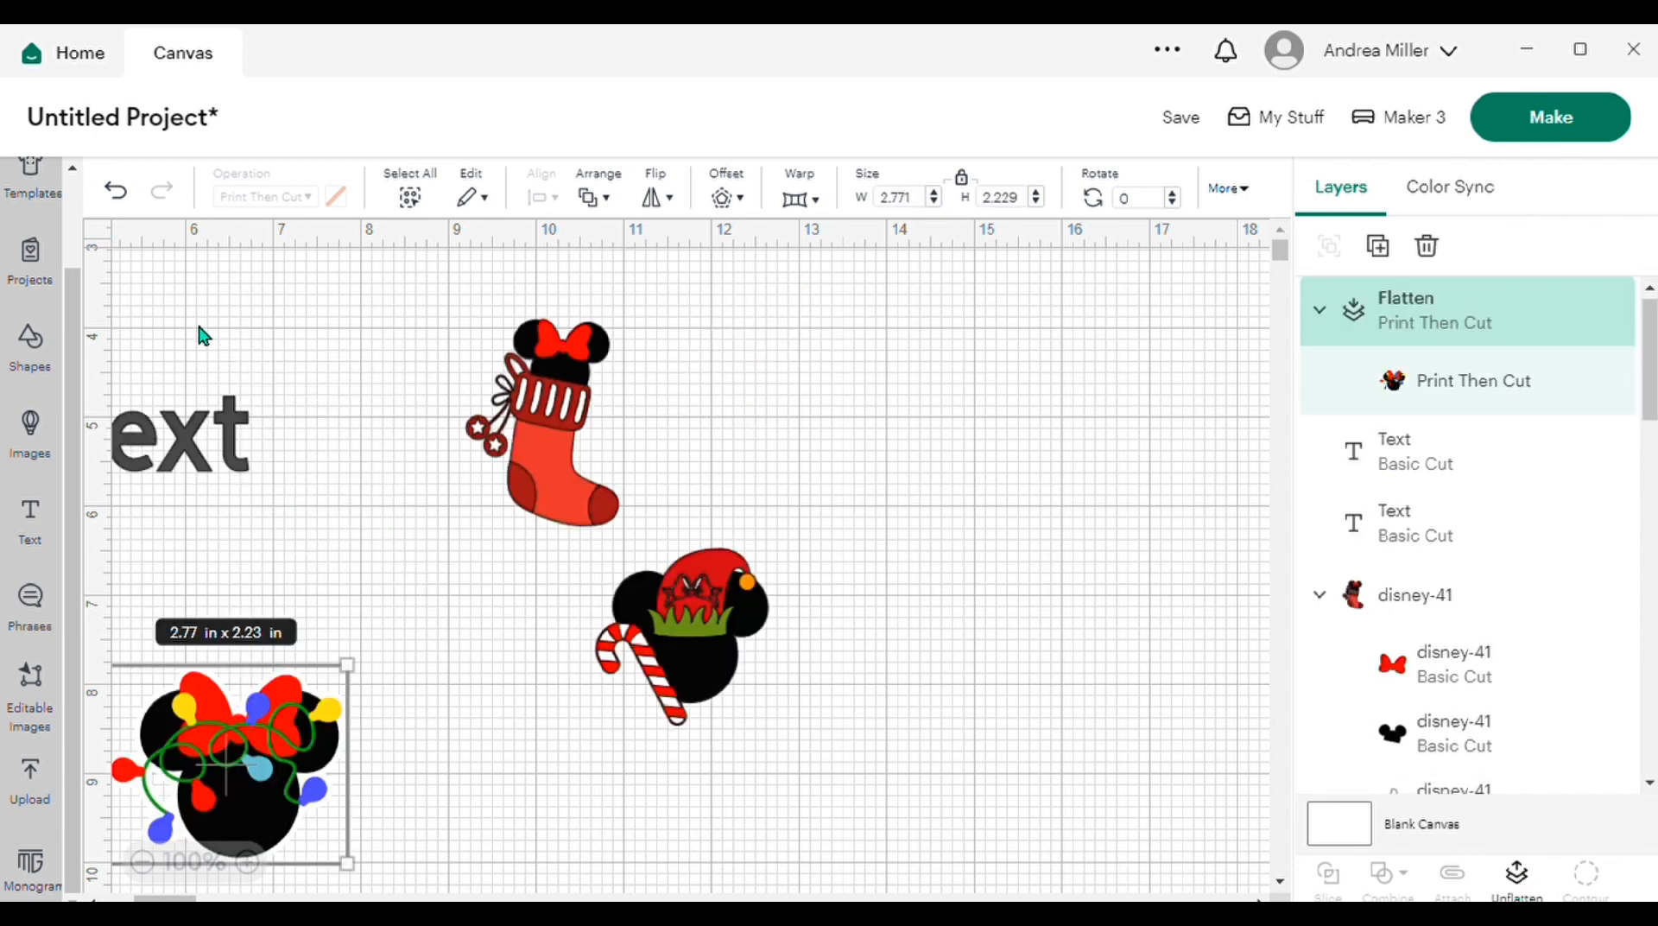
pyautogui.hscroll(-1, 204, 336)
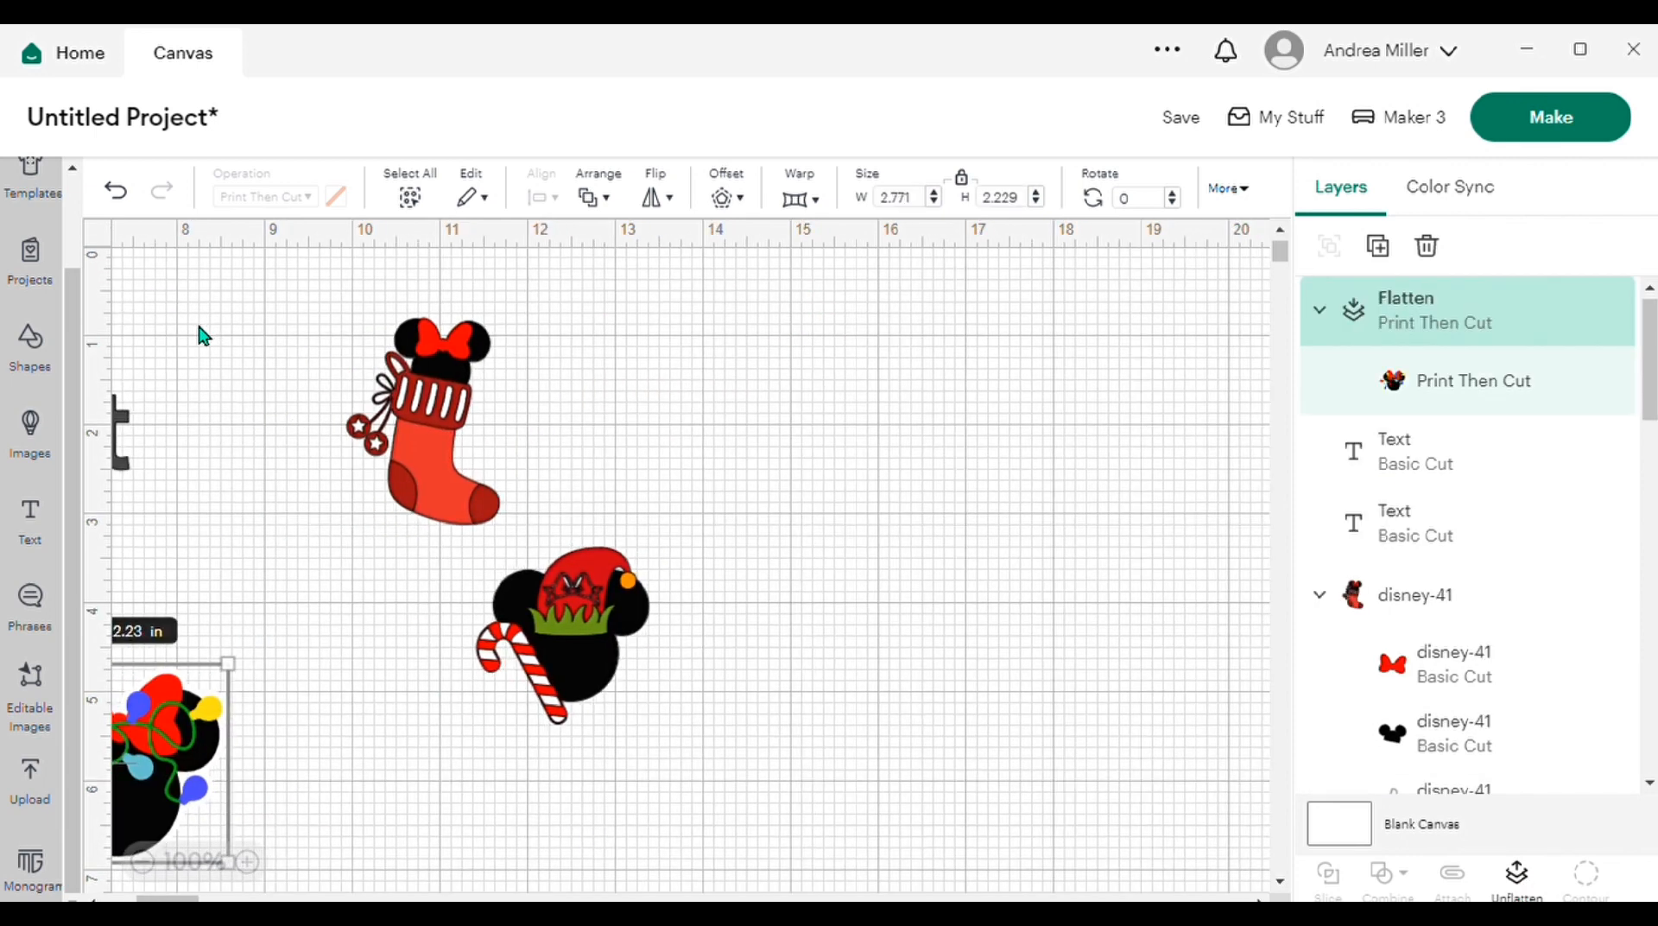
pyautogui.moveTo(155, 743); pyautogui.dragTo(757, 344)
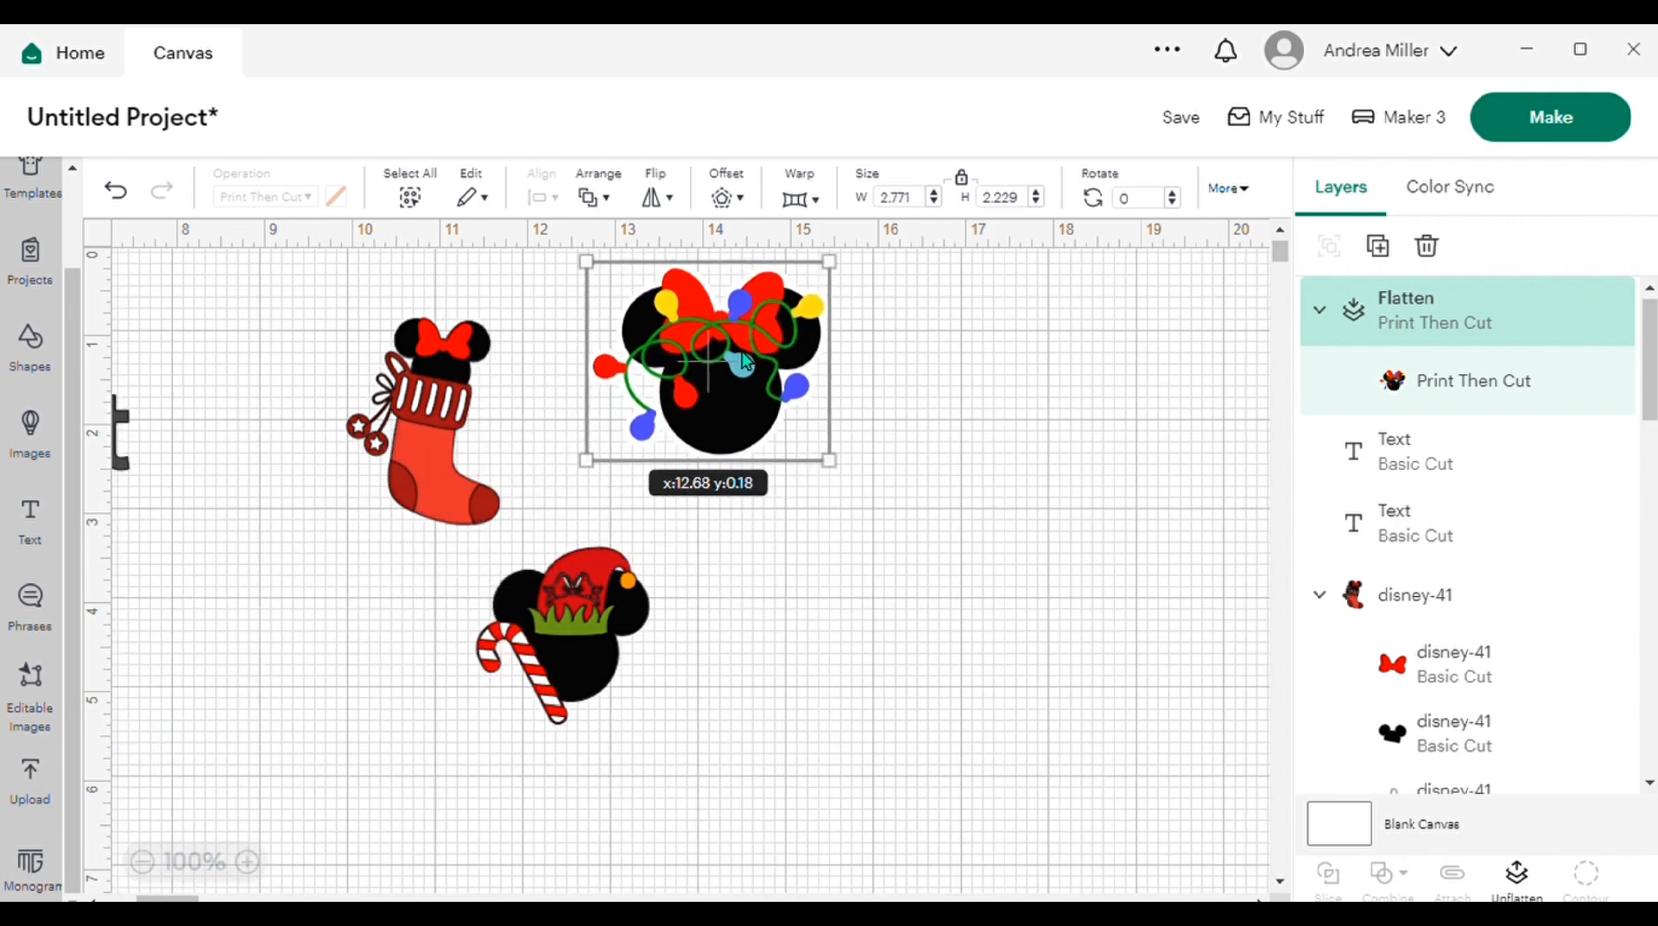
# Step: Apply a welded offset of 0.069 in with rounded corners around the stocking
pyautogui.click(412, 398)
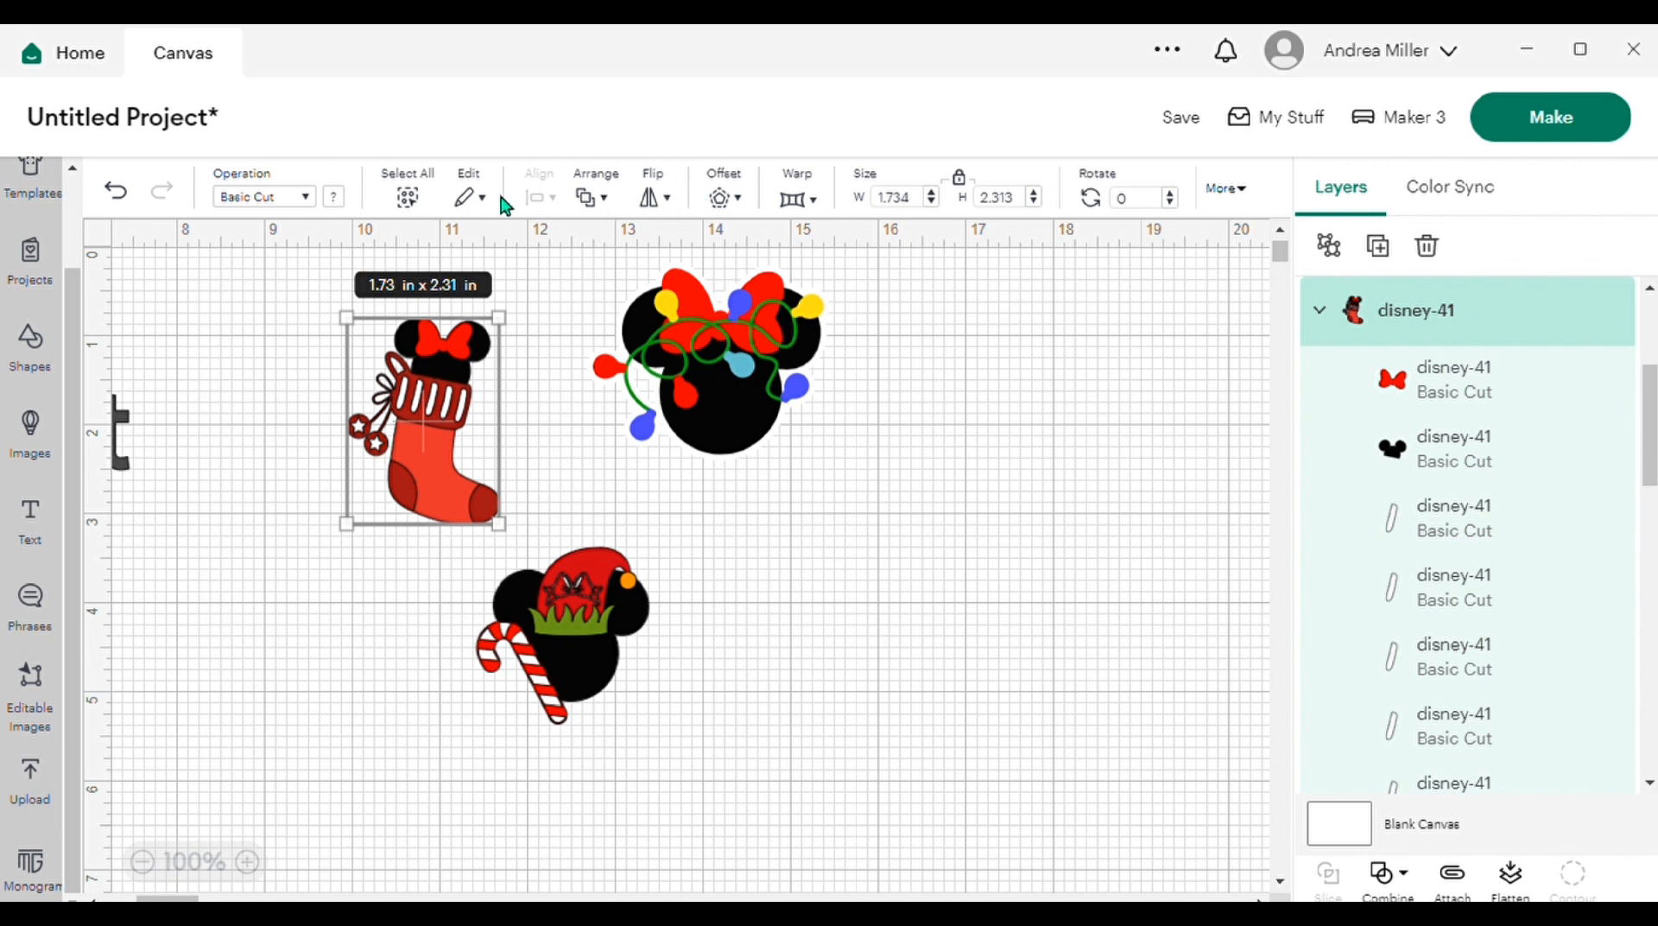
pyautogui.click(742, 207)
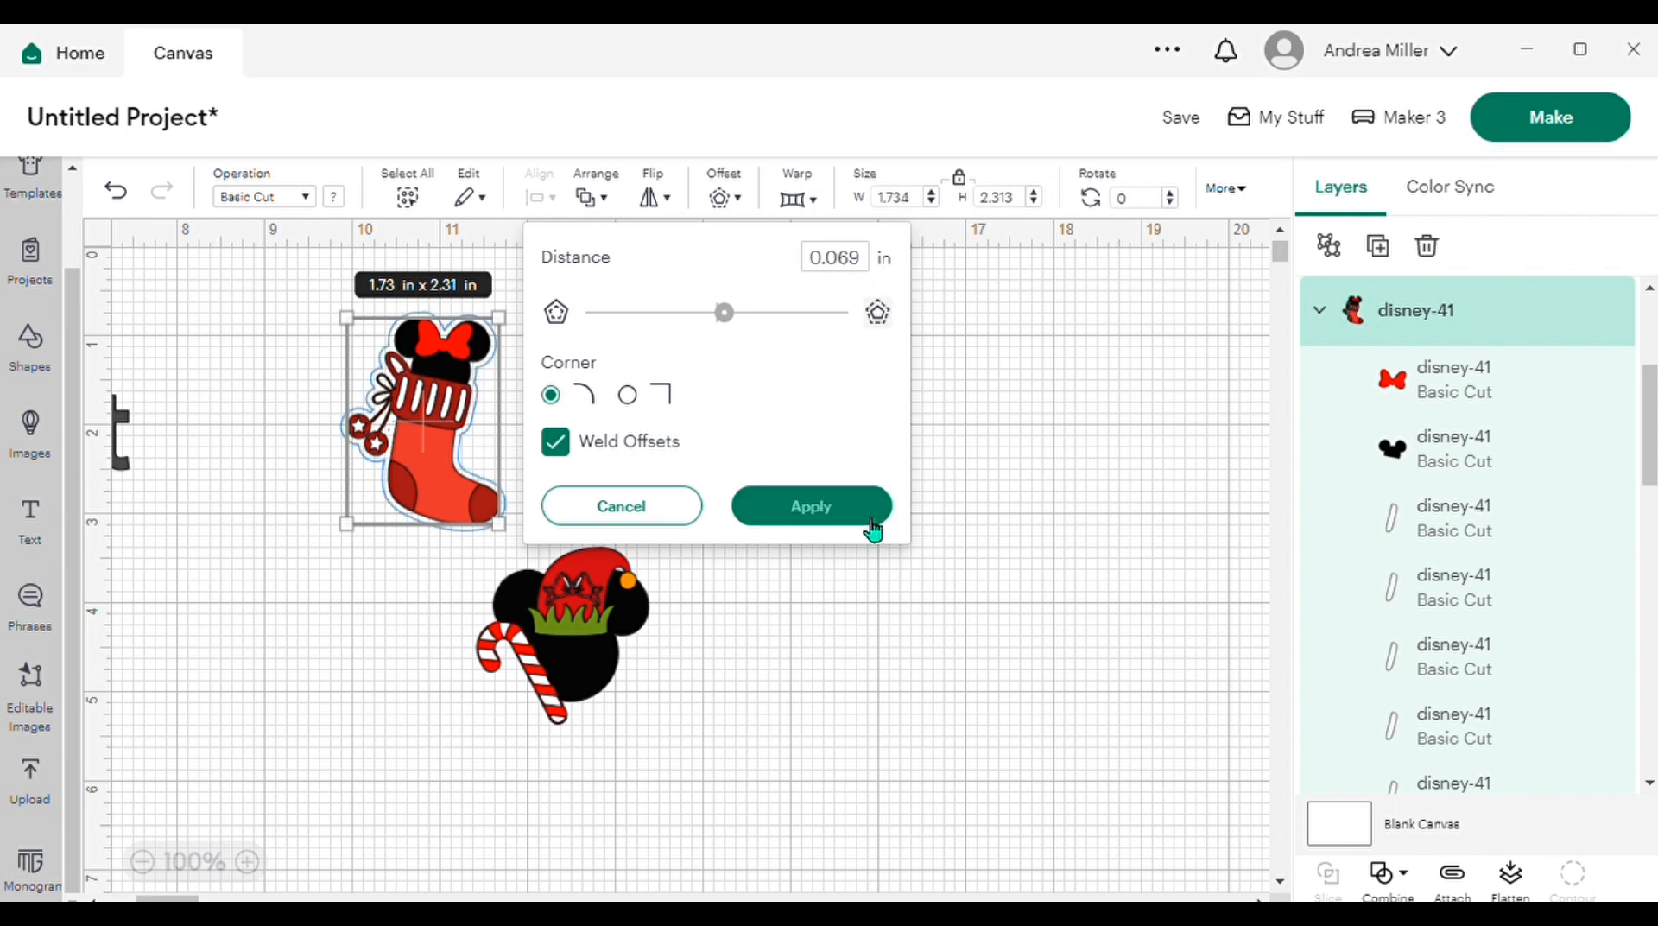
pyautogui.click(812, 506)
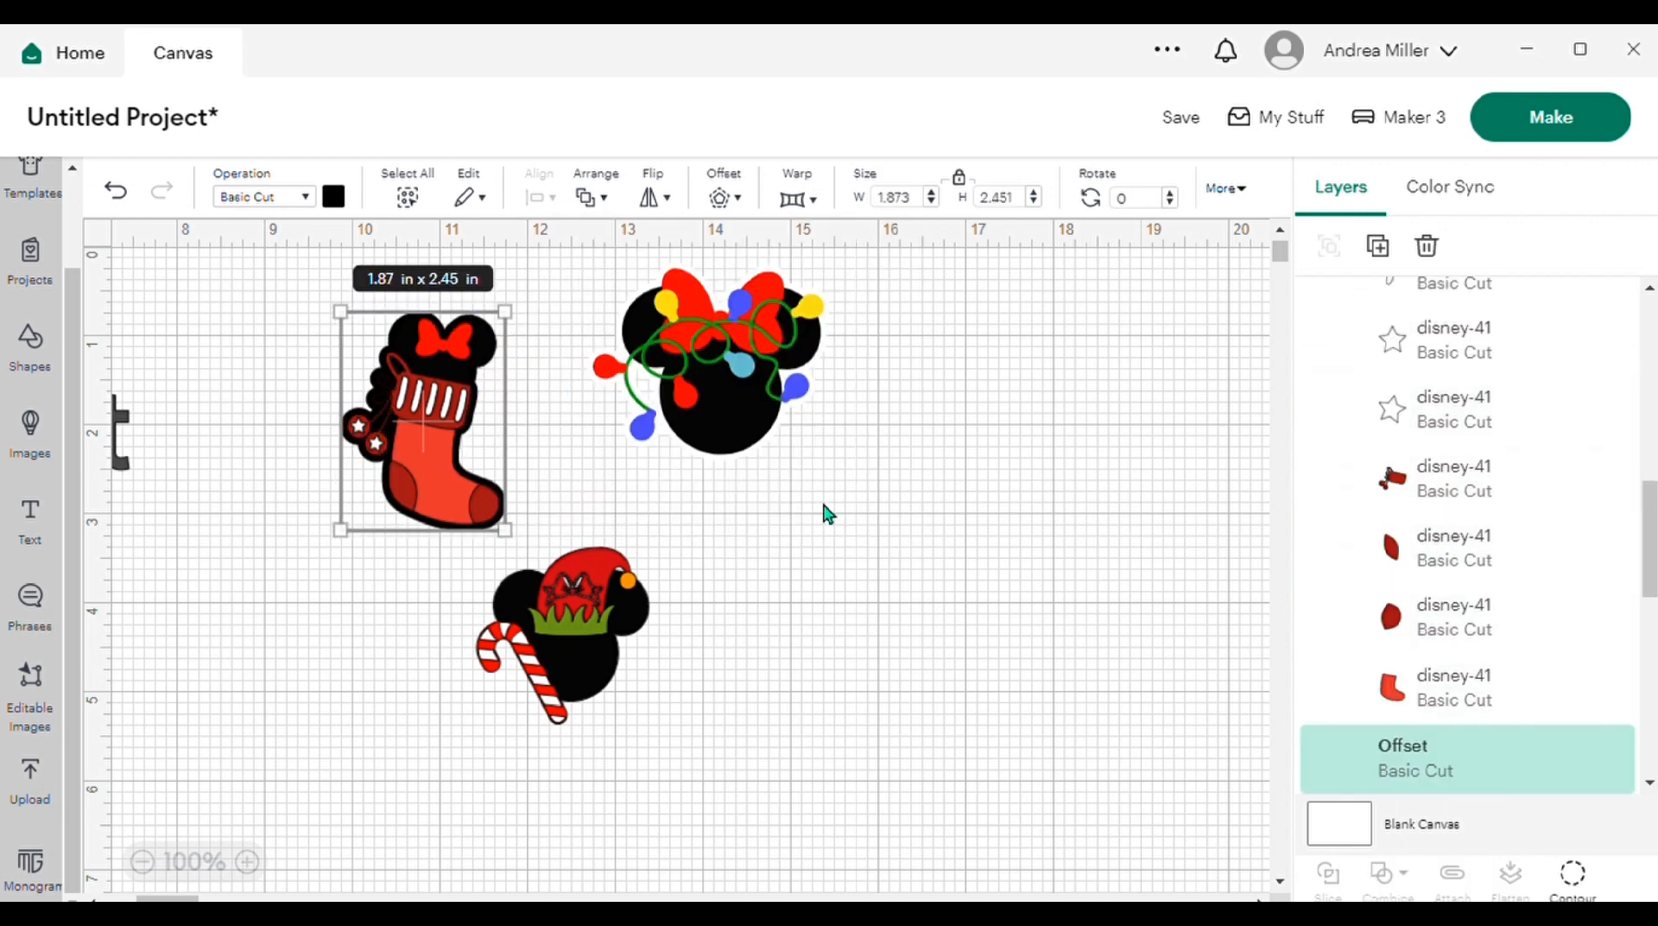
# Step: Color the stocking's offset white and flatten it together with the stocking into one printable image
pyautogui.click(340, 204)
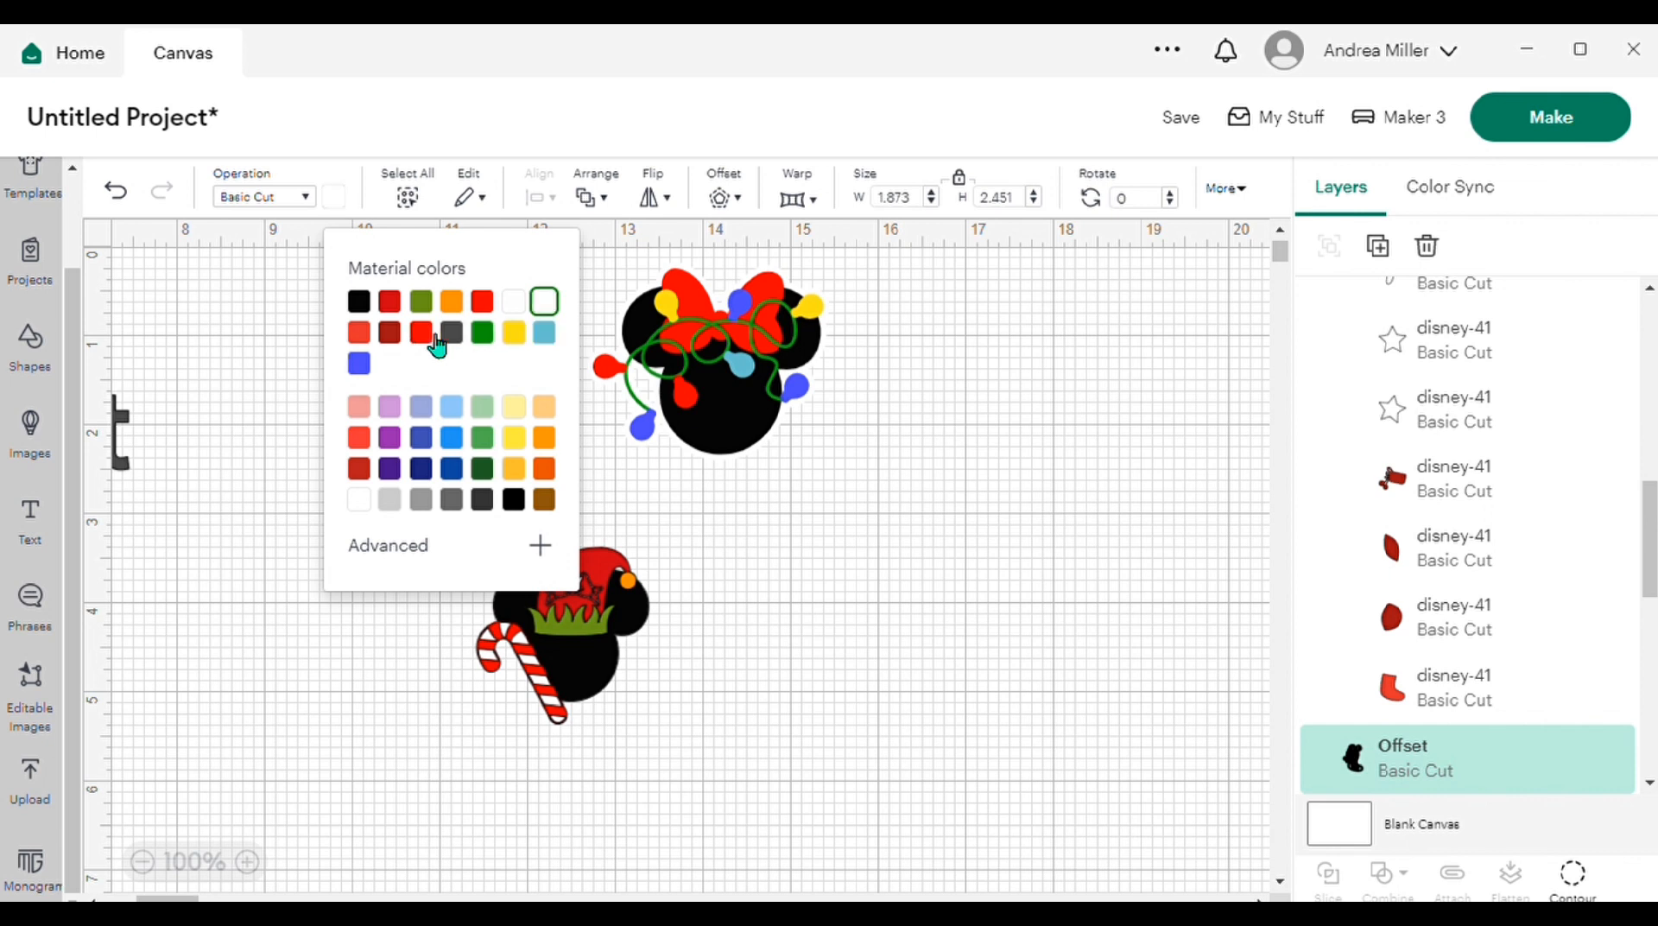
pyautogui.click(905, 577)
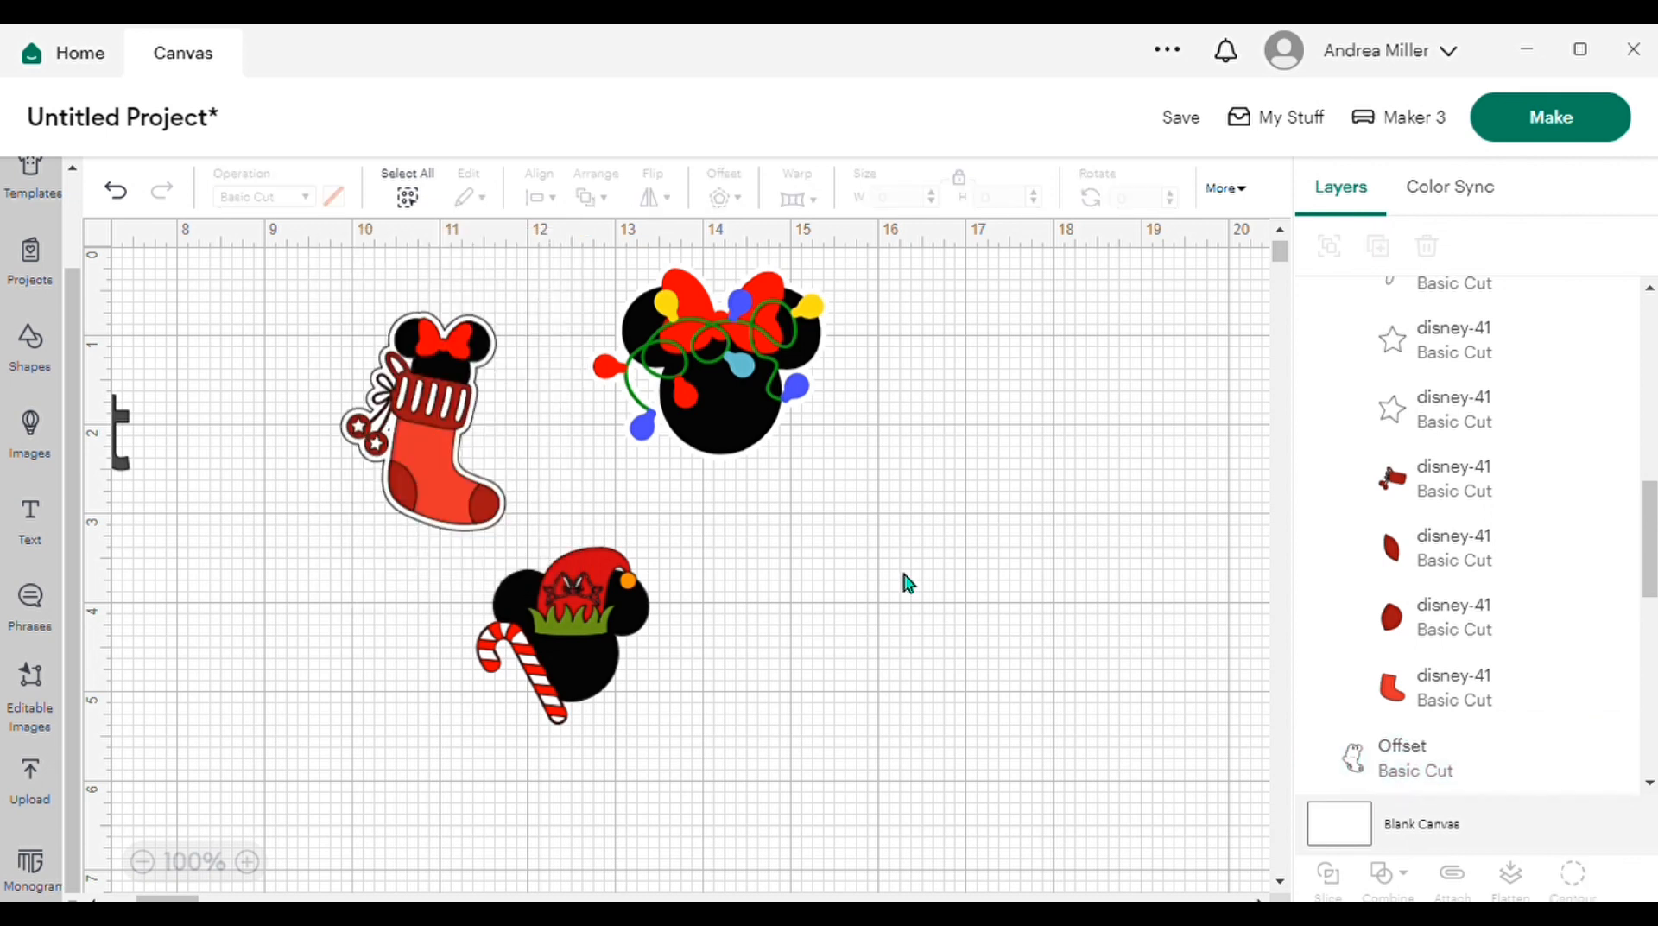
pyautogui.moveTo(309, 262); pyautogui.dragTo(561, 486)
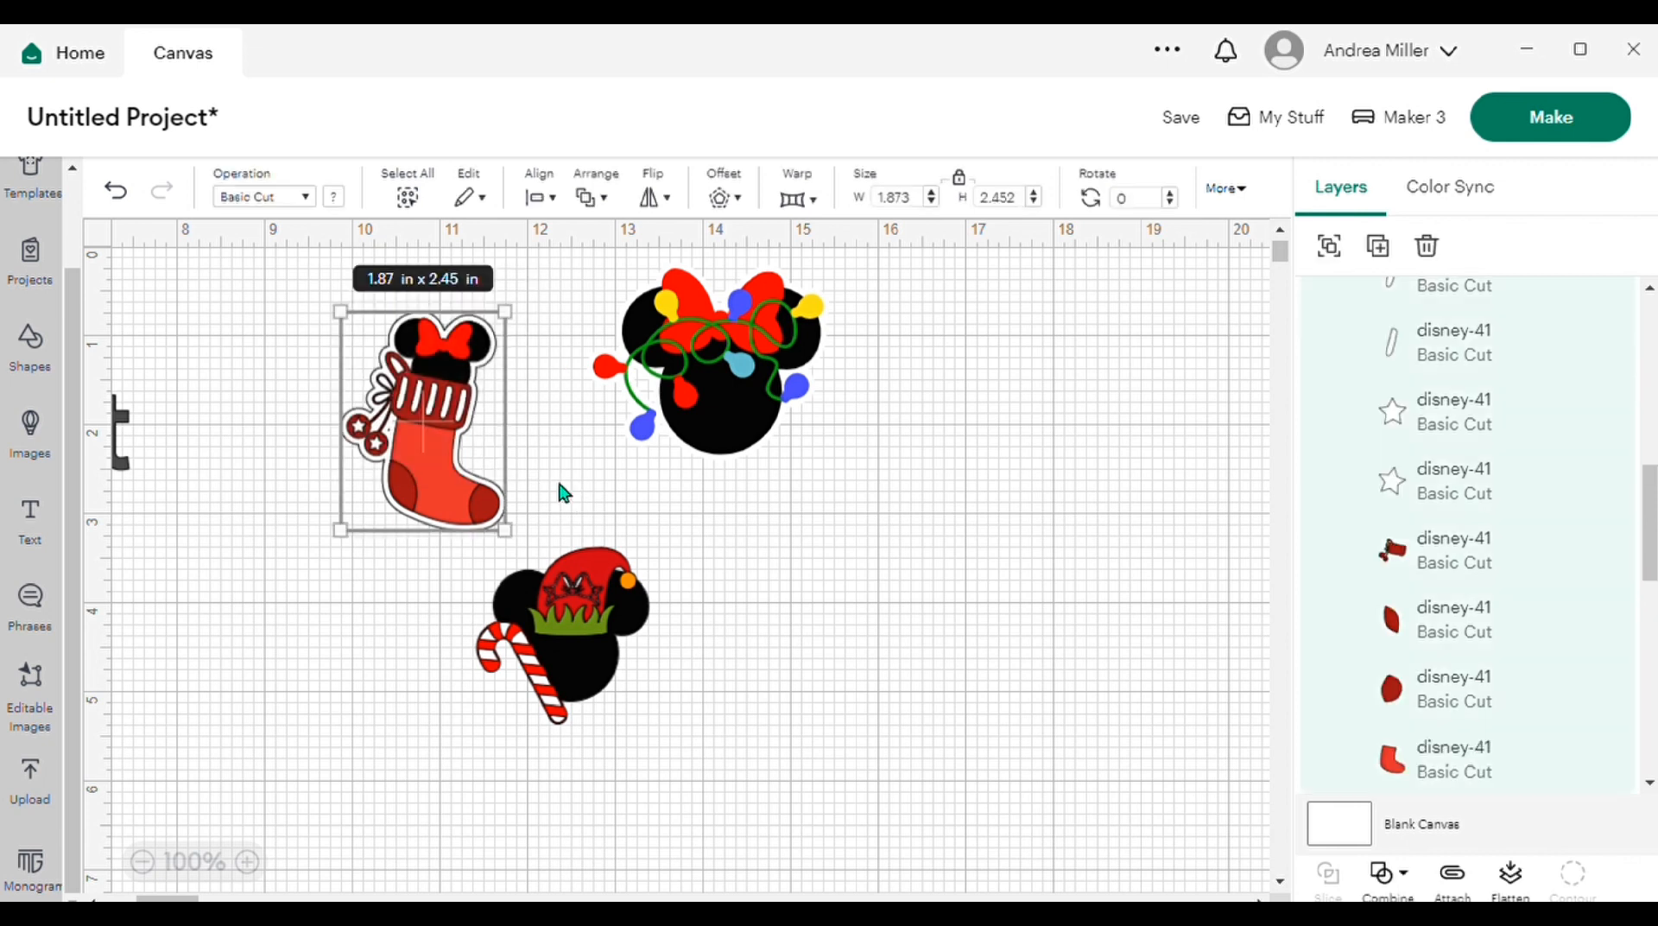
pyautogui.click(1514, 881)
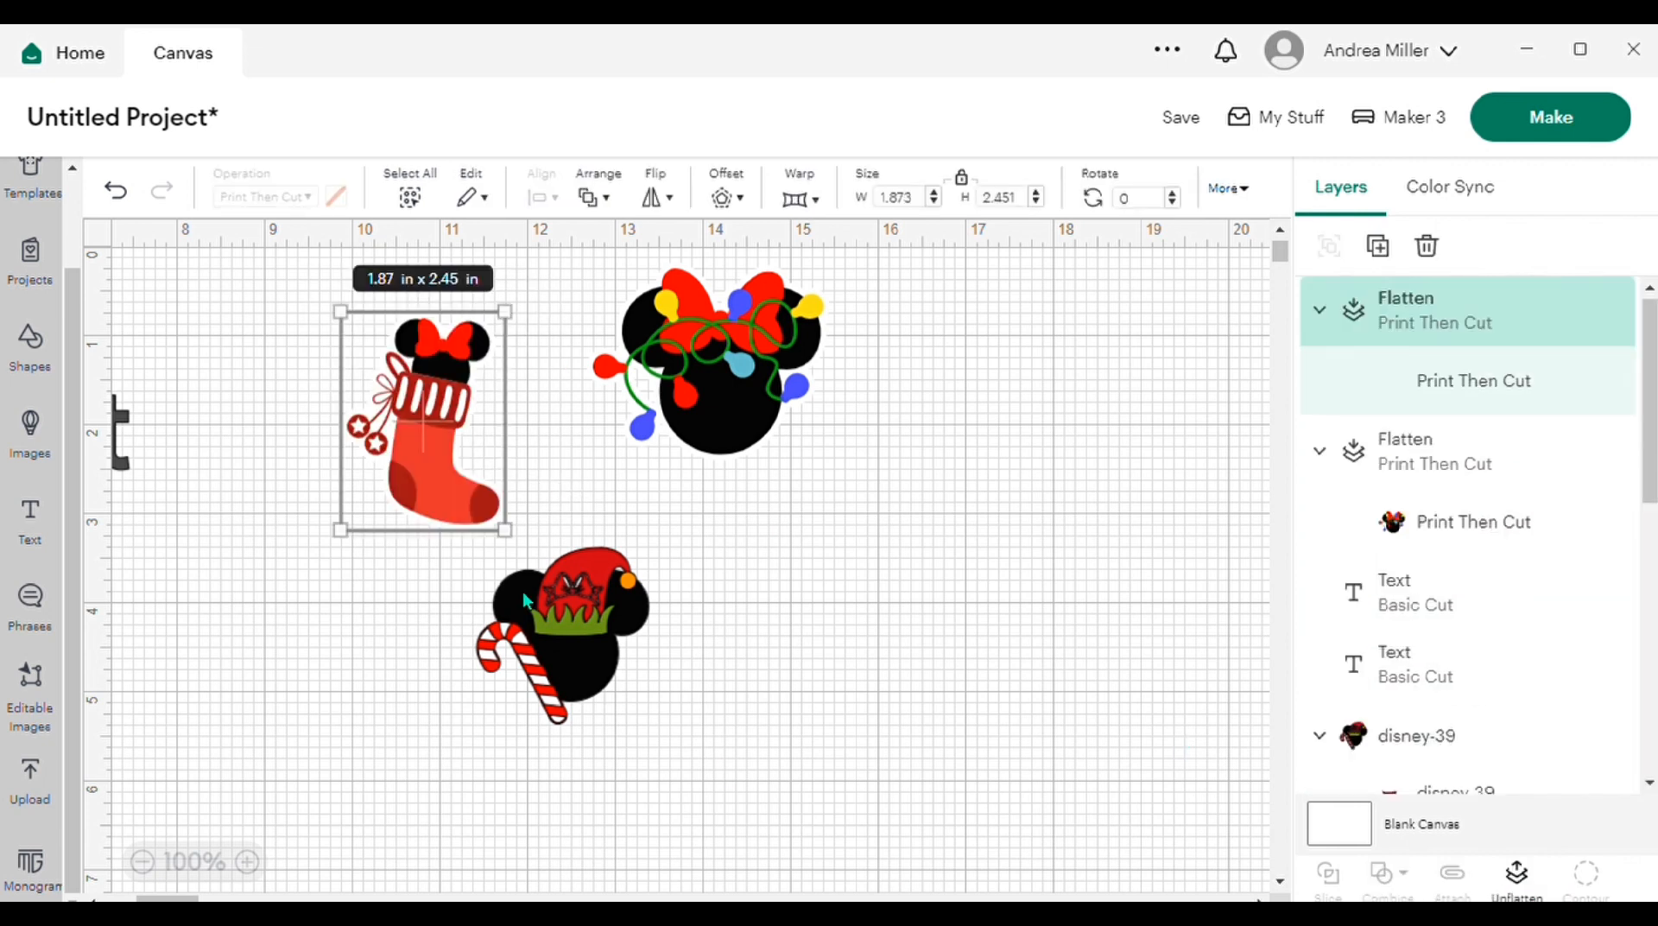
# Step: Apply a welded offset of 0.069 in with rounded corners around the elf-hat mouse head
pyautogui.click(587, 629)
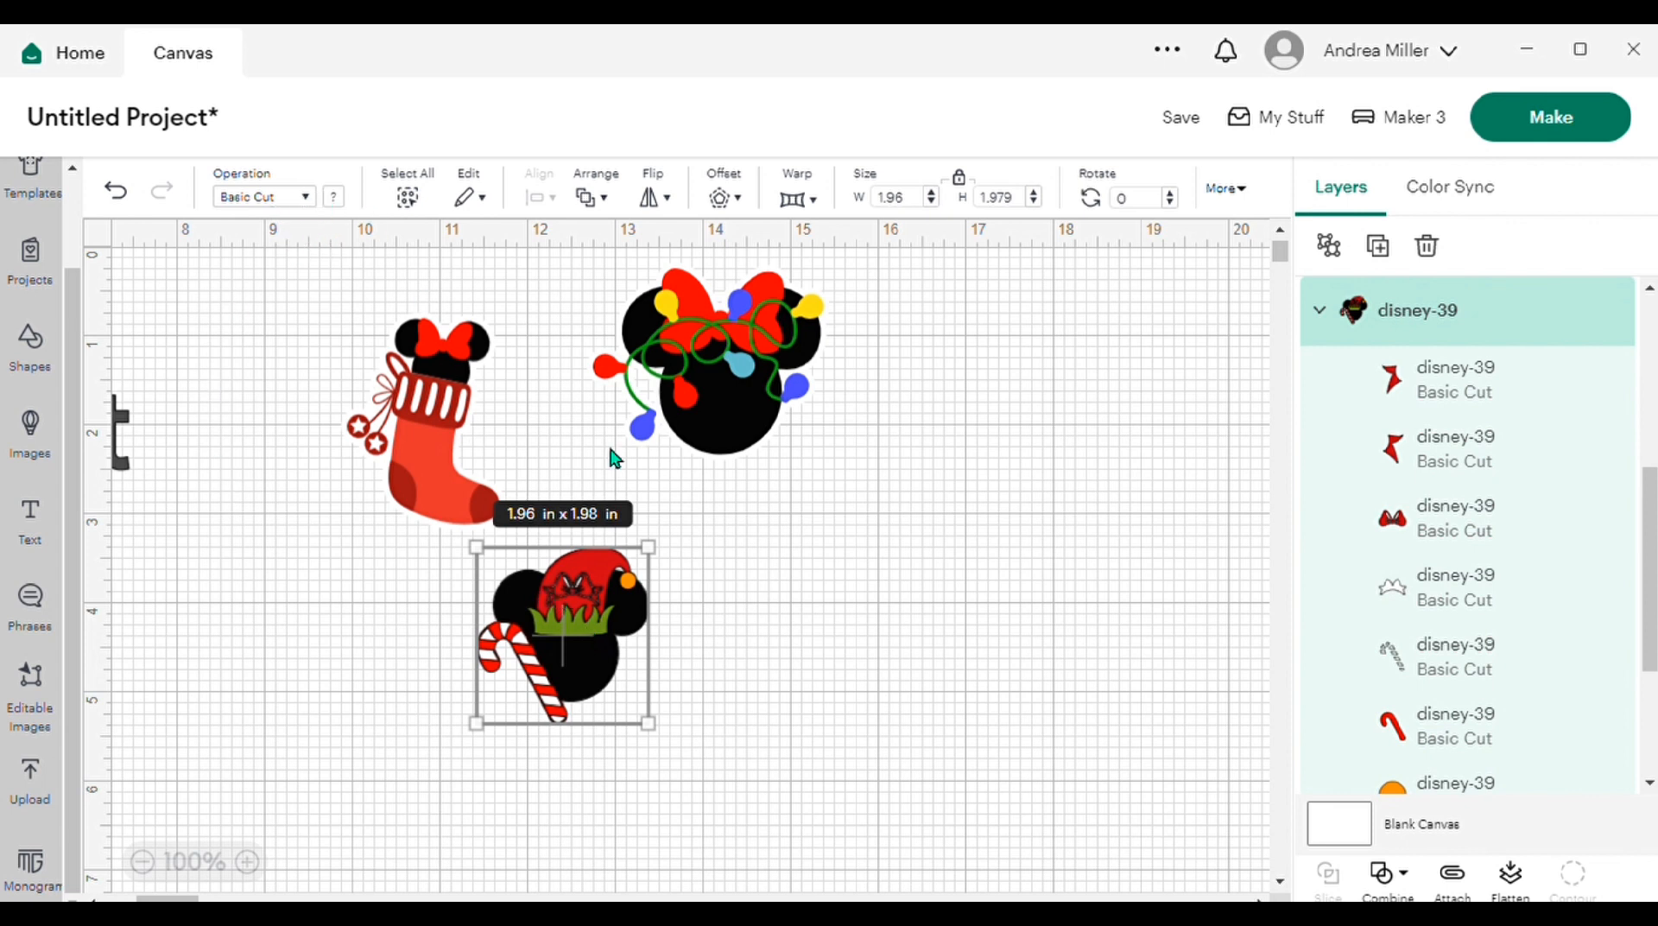
pyautogui.click(743, 204)
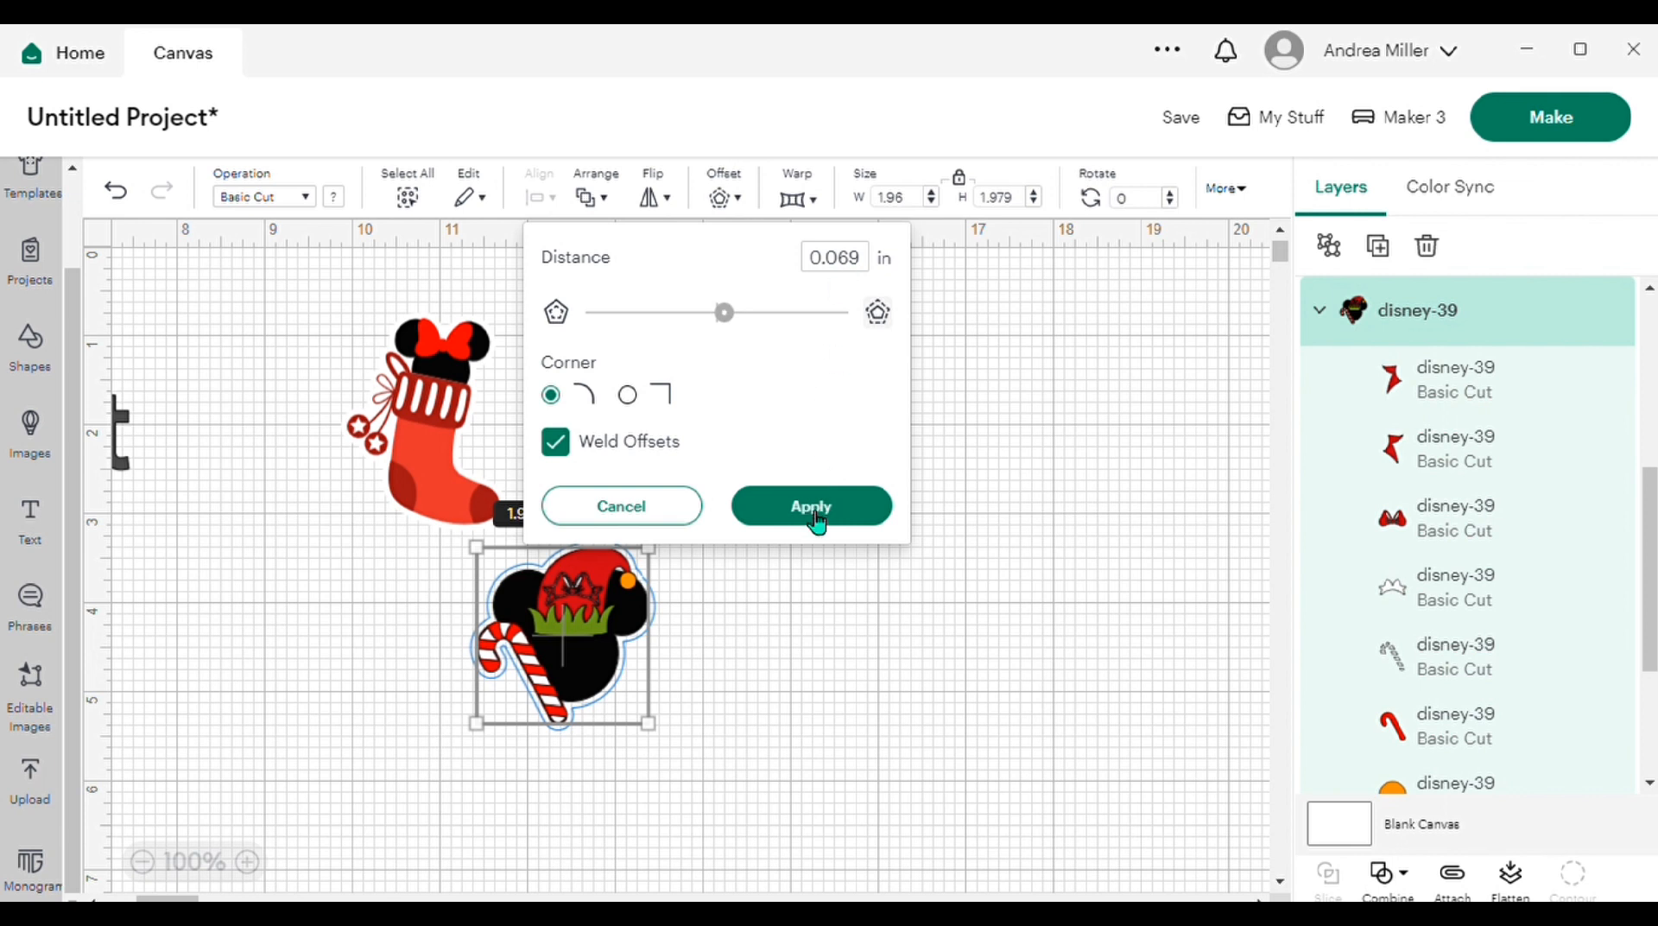
pyautogui.click(817, 524)
pyautogui.click(812, 509)
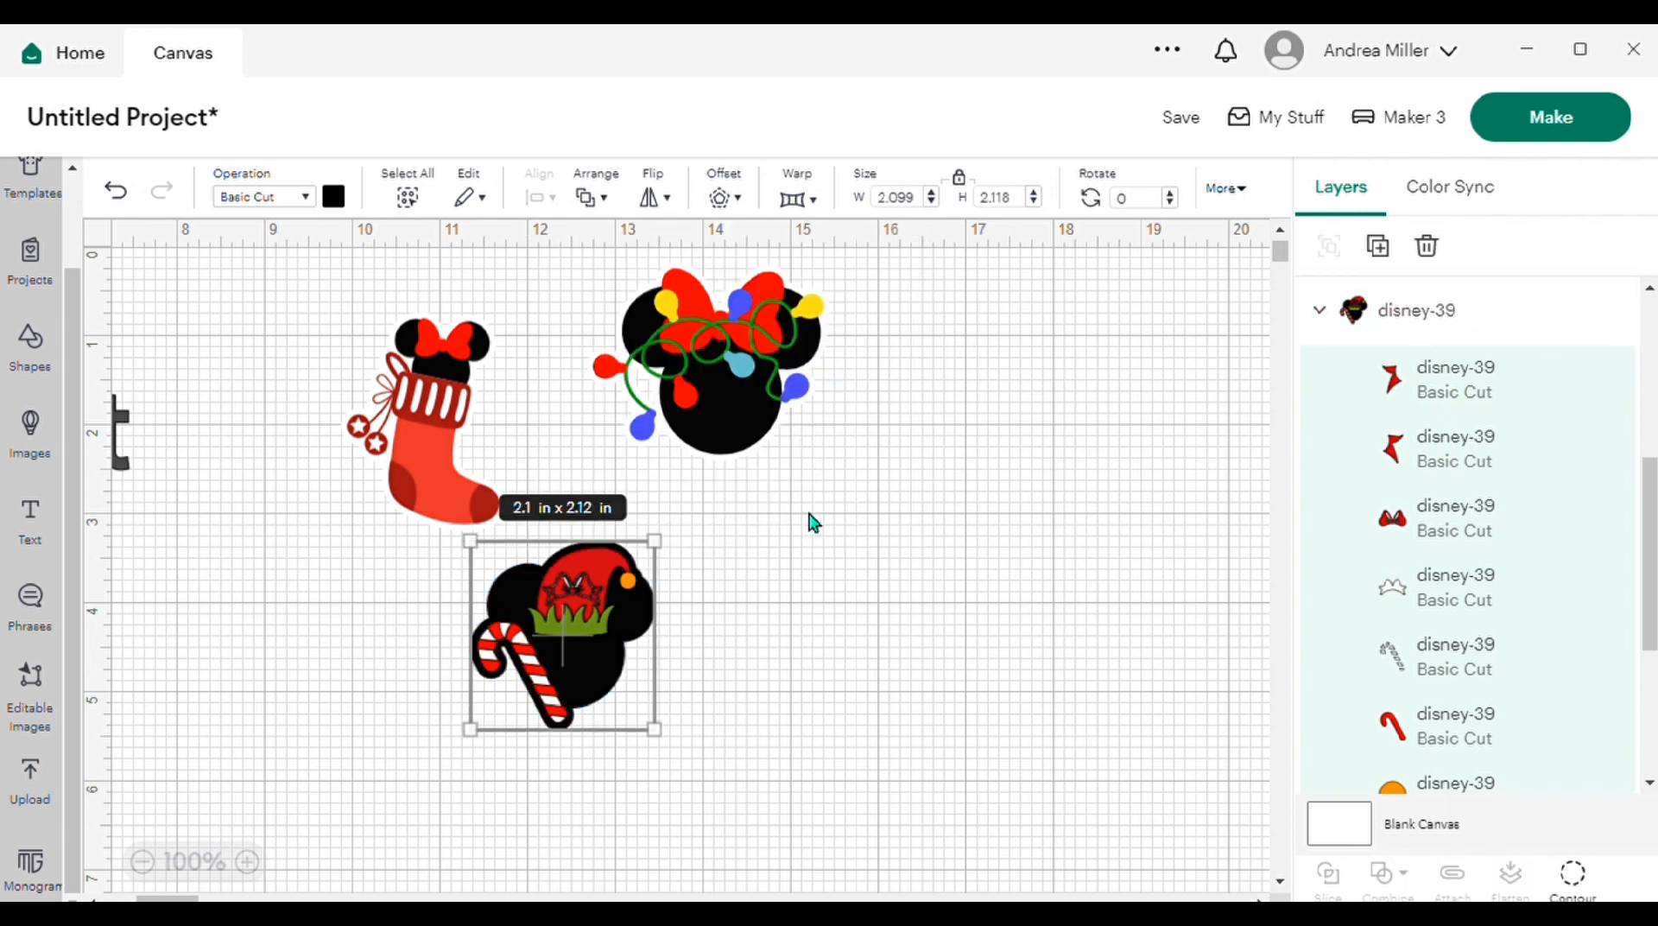
# Step: Color the elf-hat mouse head's offset white and flatten both into one printable image
pyautogui.click(344, 200)
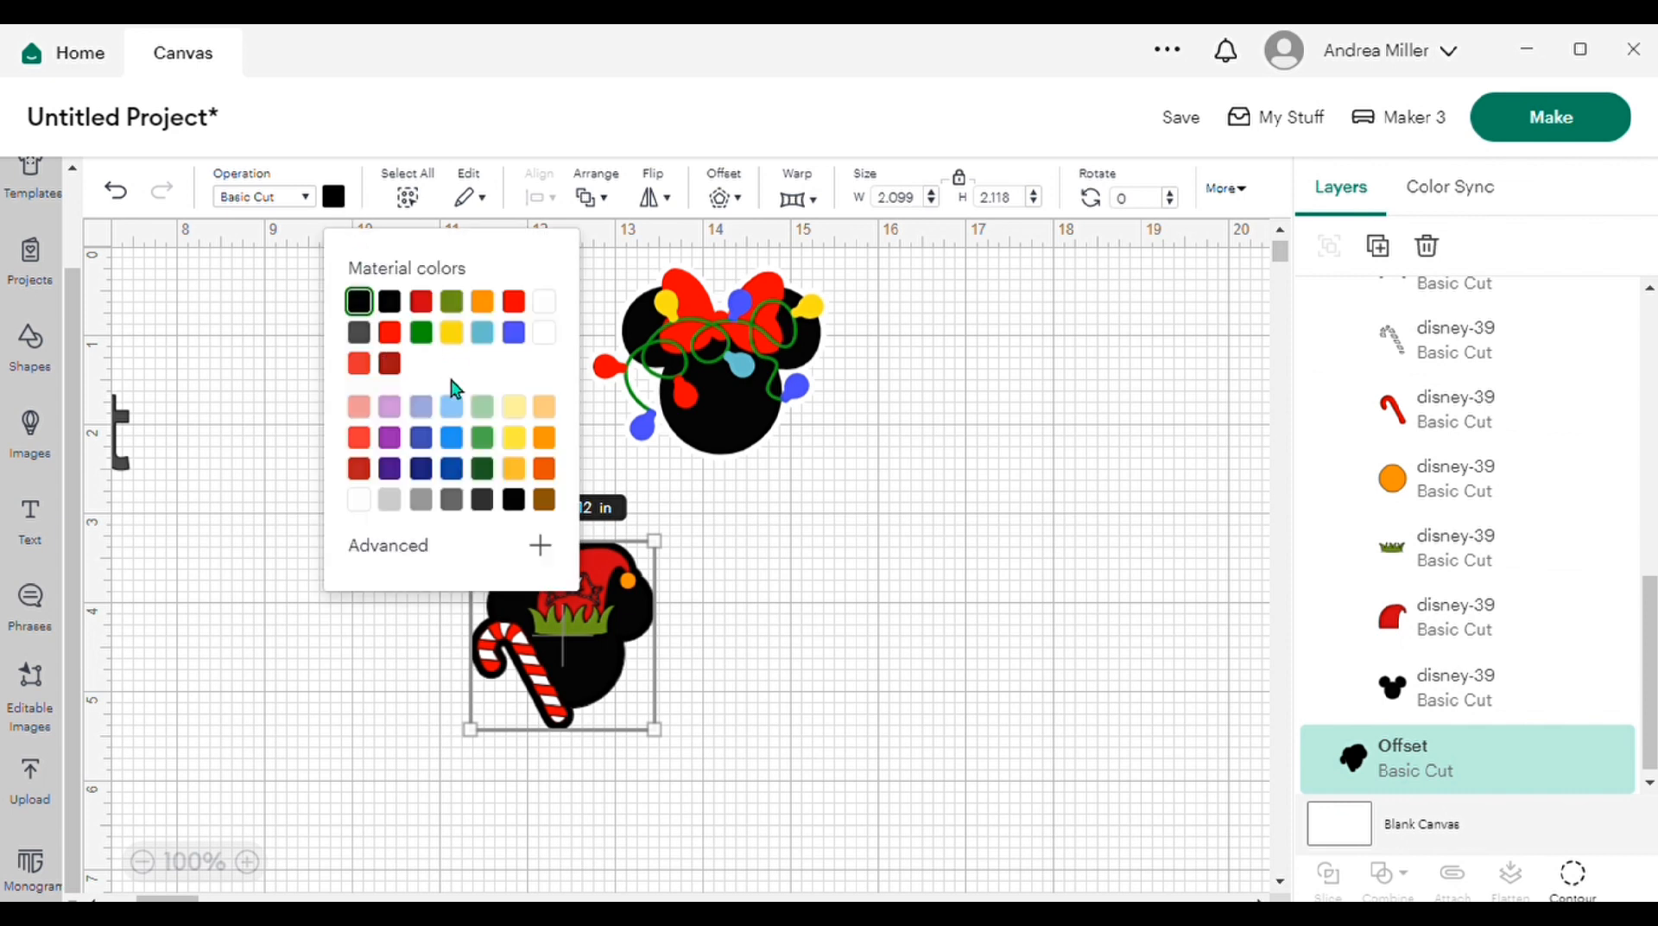
pyautogui.click(360, 500)
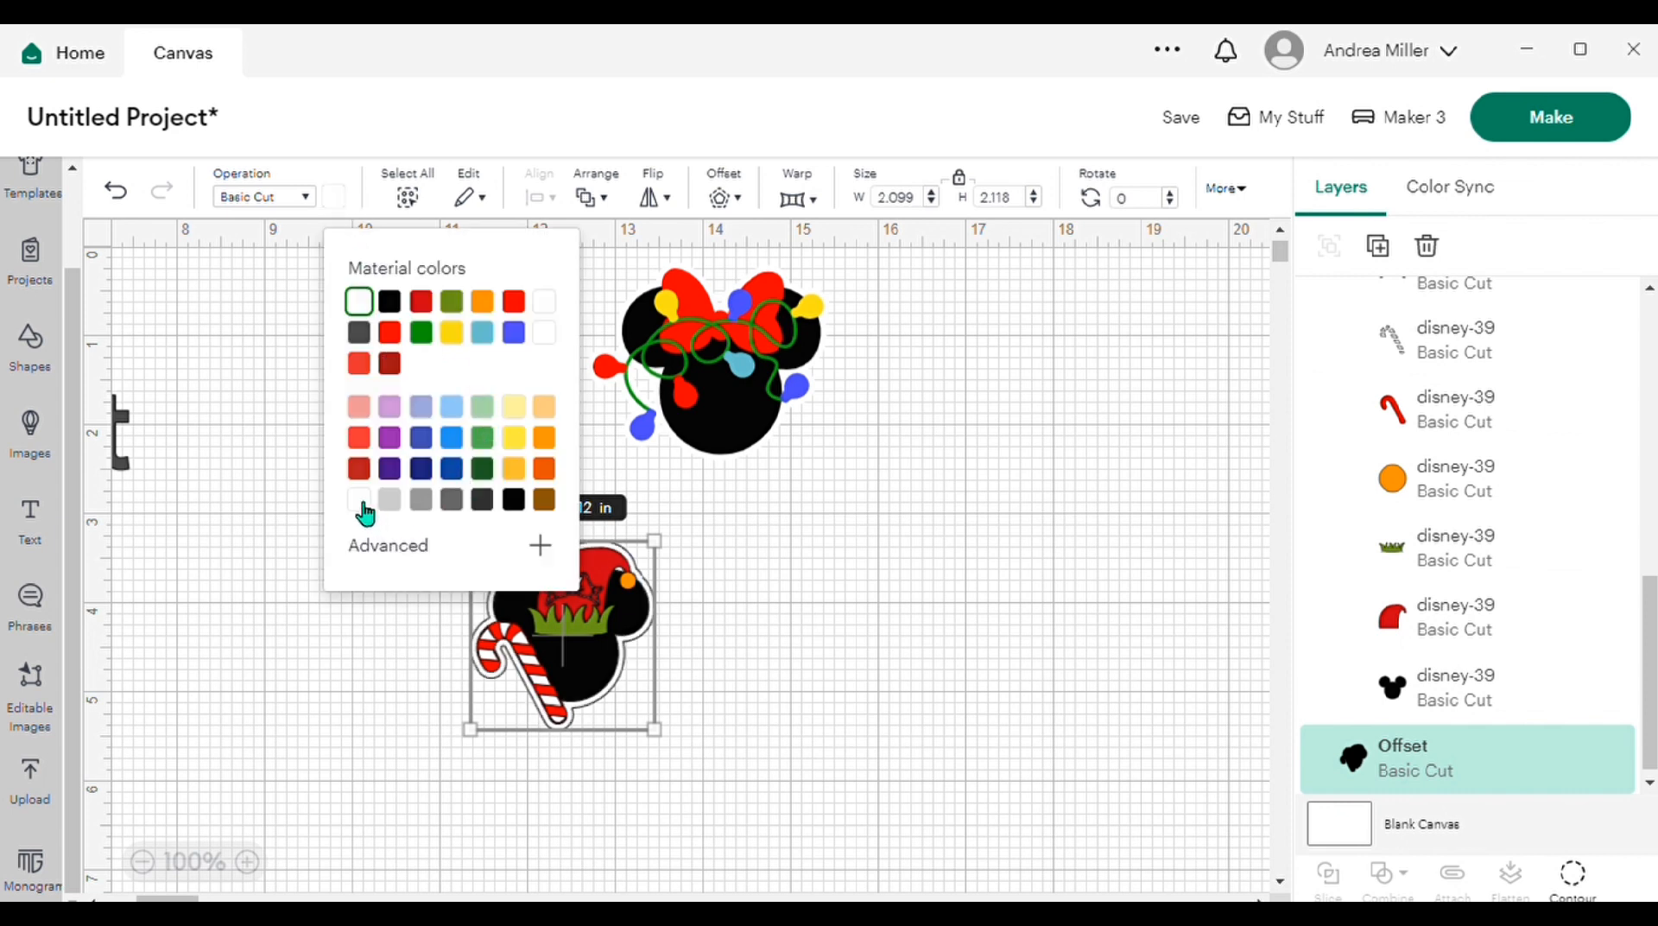
pyautogui.click(832, 688)
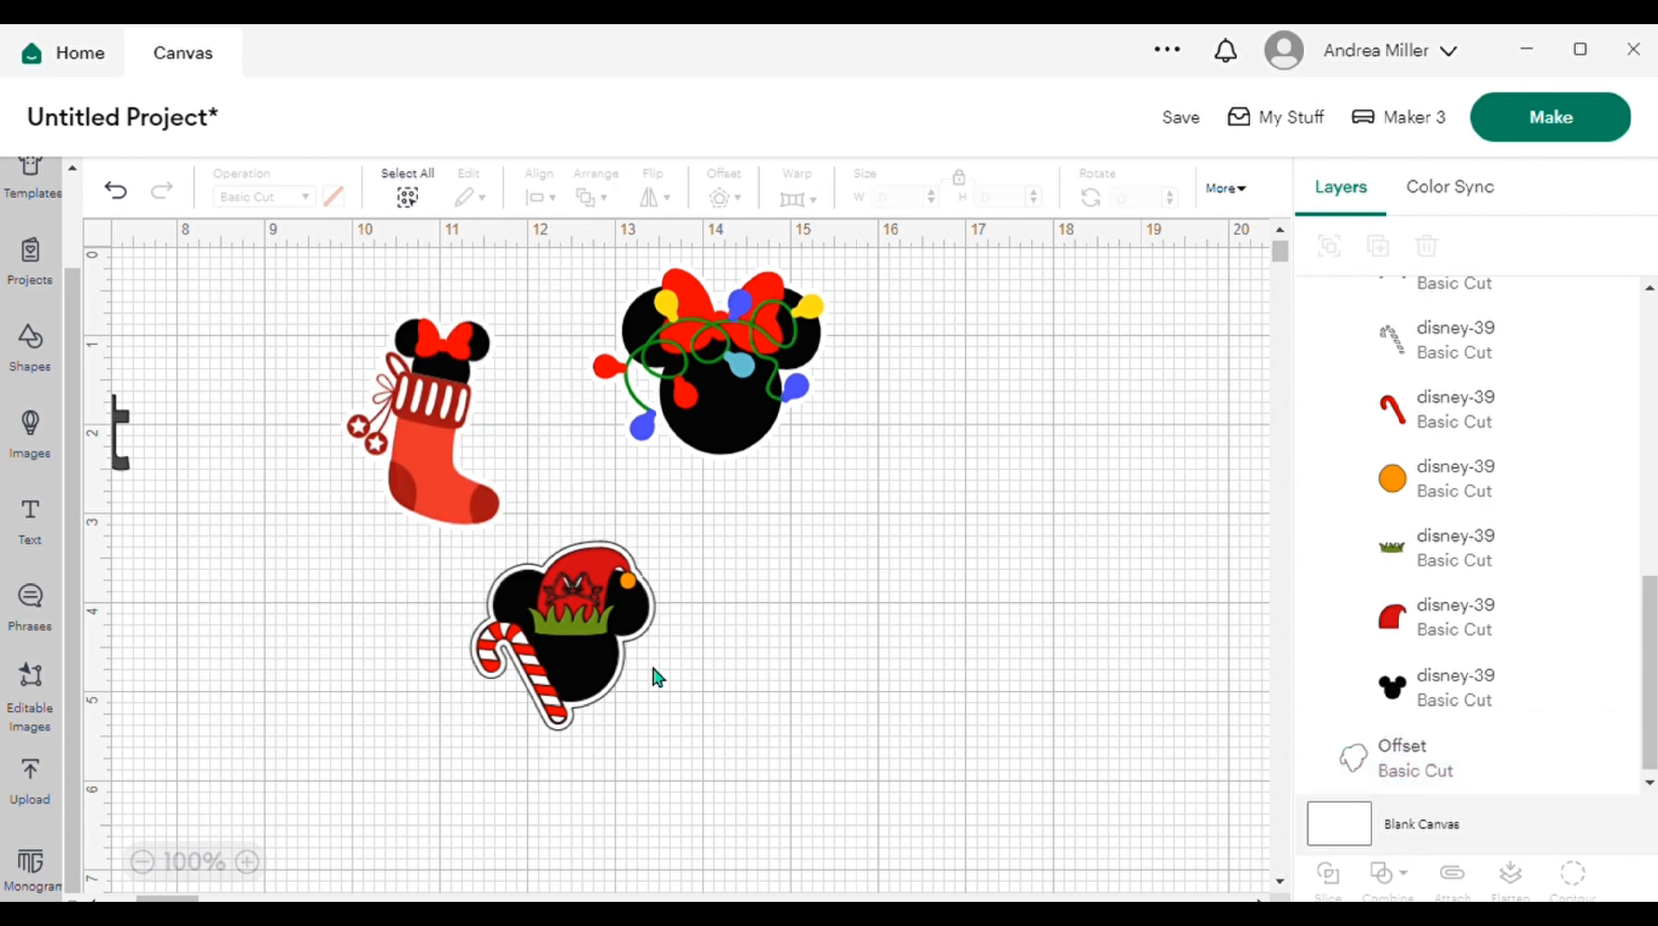
pyautogui.moveTo(464, 560); pyautogui.dragTo(727, 679)
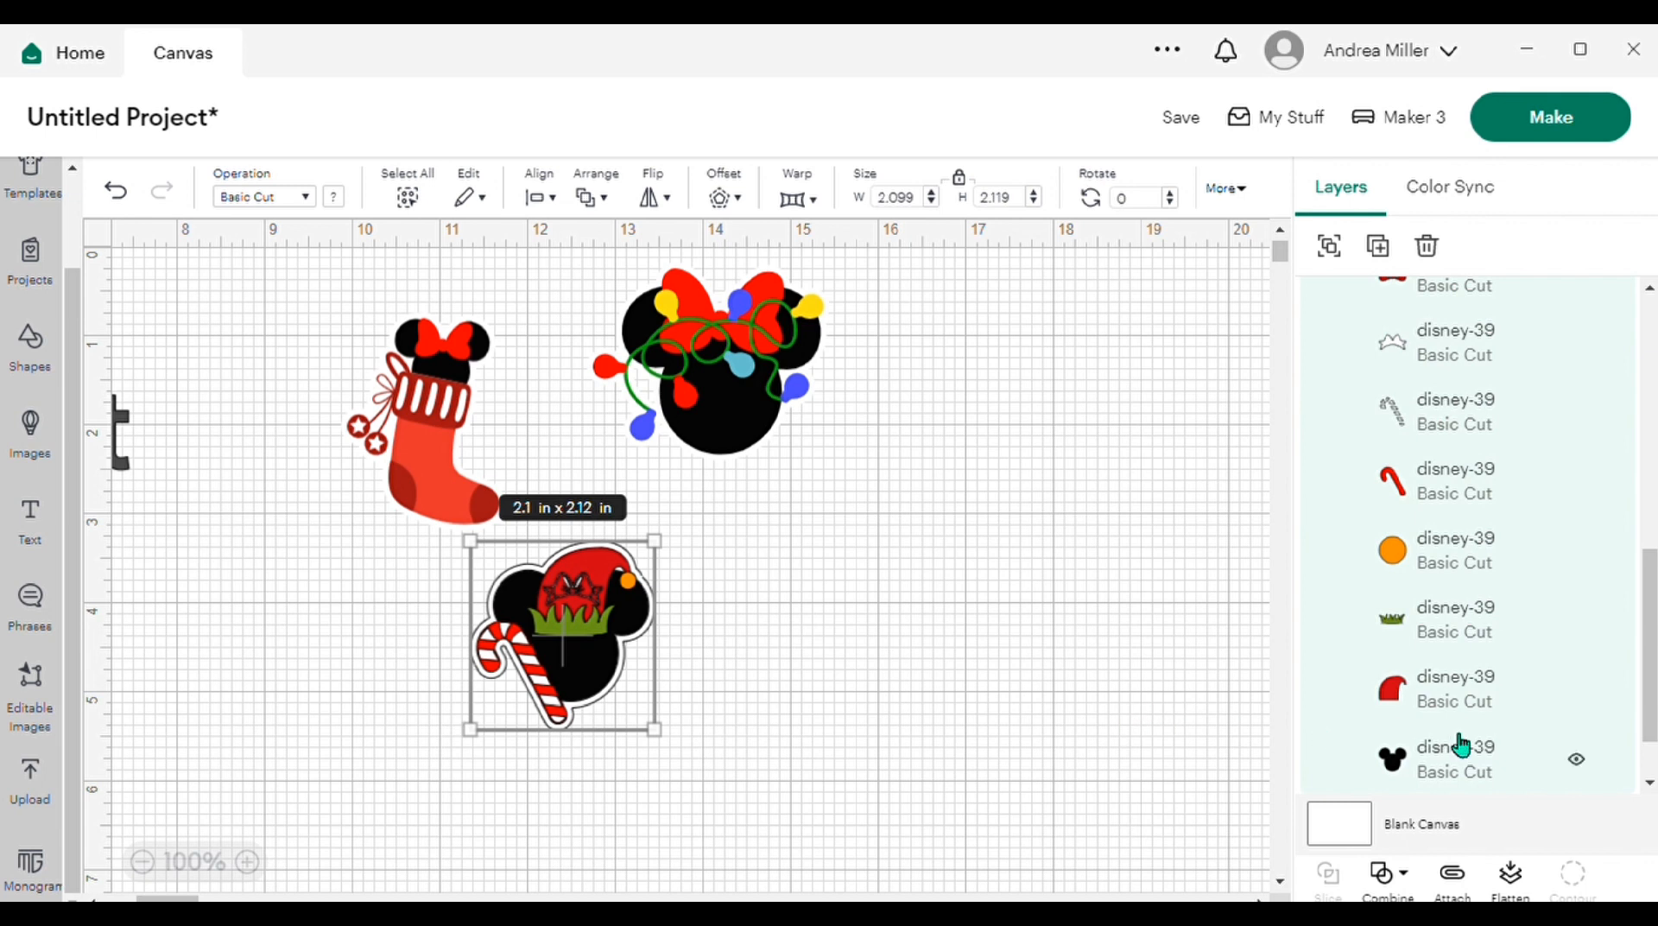
pyautogui.click(1520, 888)
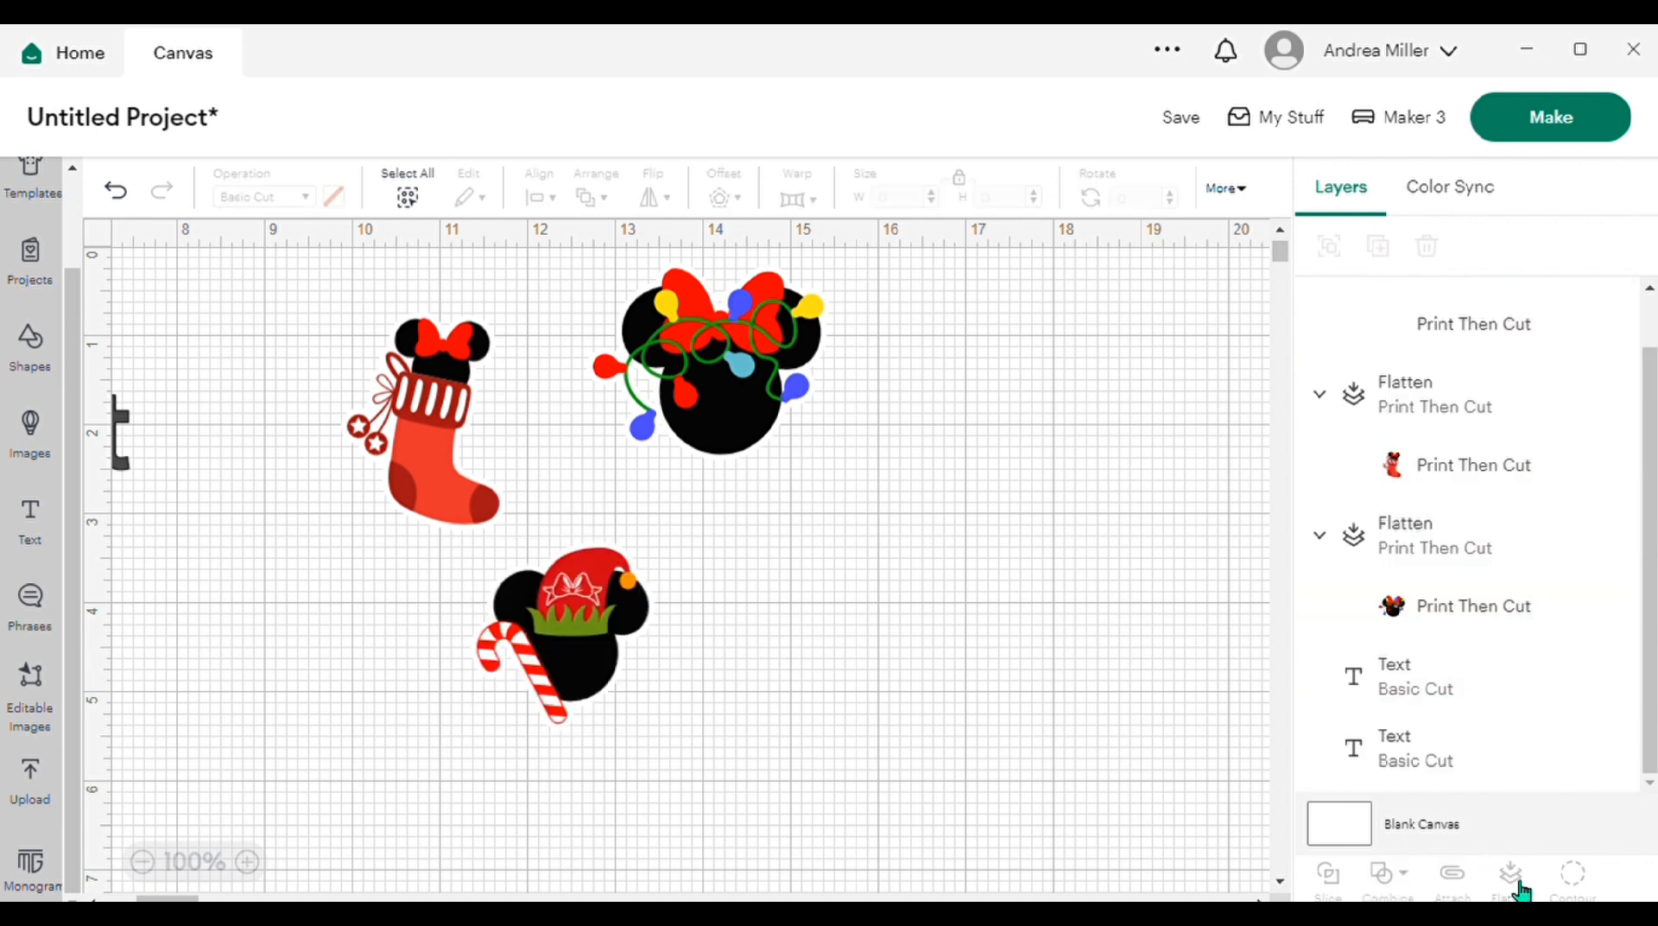
# Step: Line up the stocking and the elf-hat mouse head in a row on either side of the string-lights mouse head
pyautogui.moveTo(558, 629); pyautogui.dragTo(961, 361)
pyautogui.moveTo(421, 436); pyautogui.dragTo(479, 380)
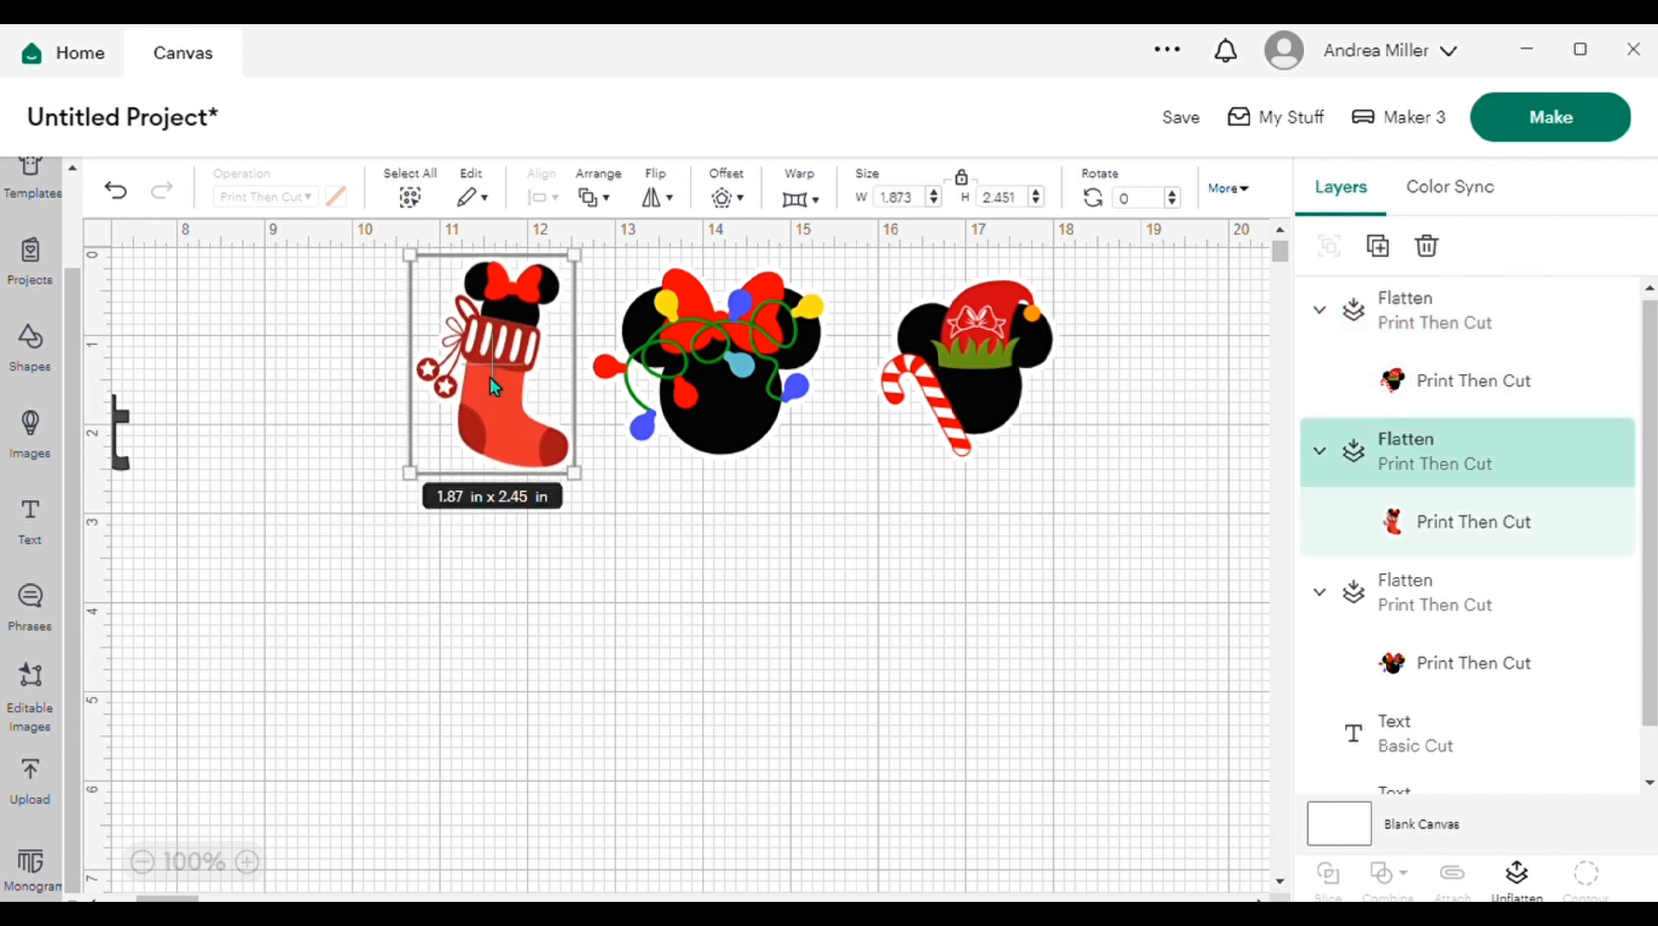
pyautogui.click(989, 396)
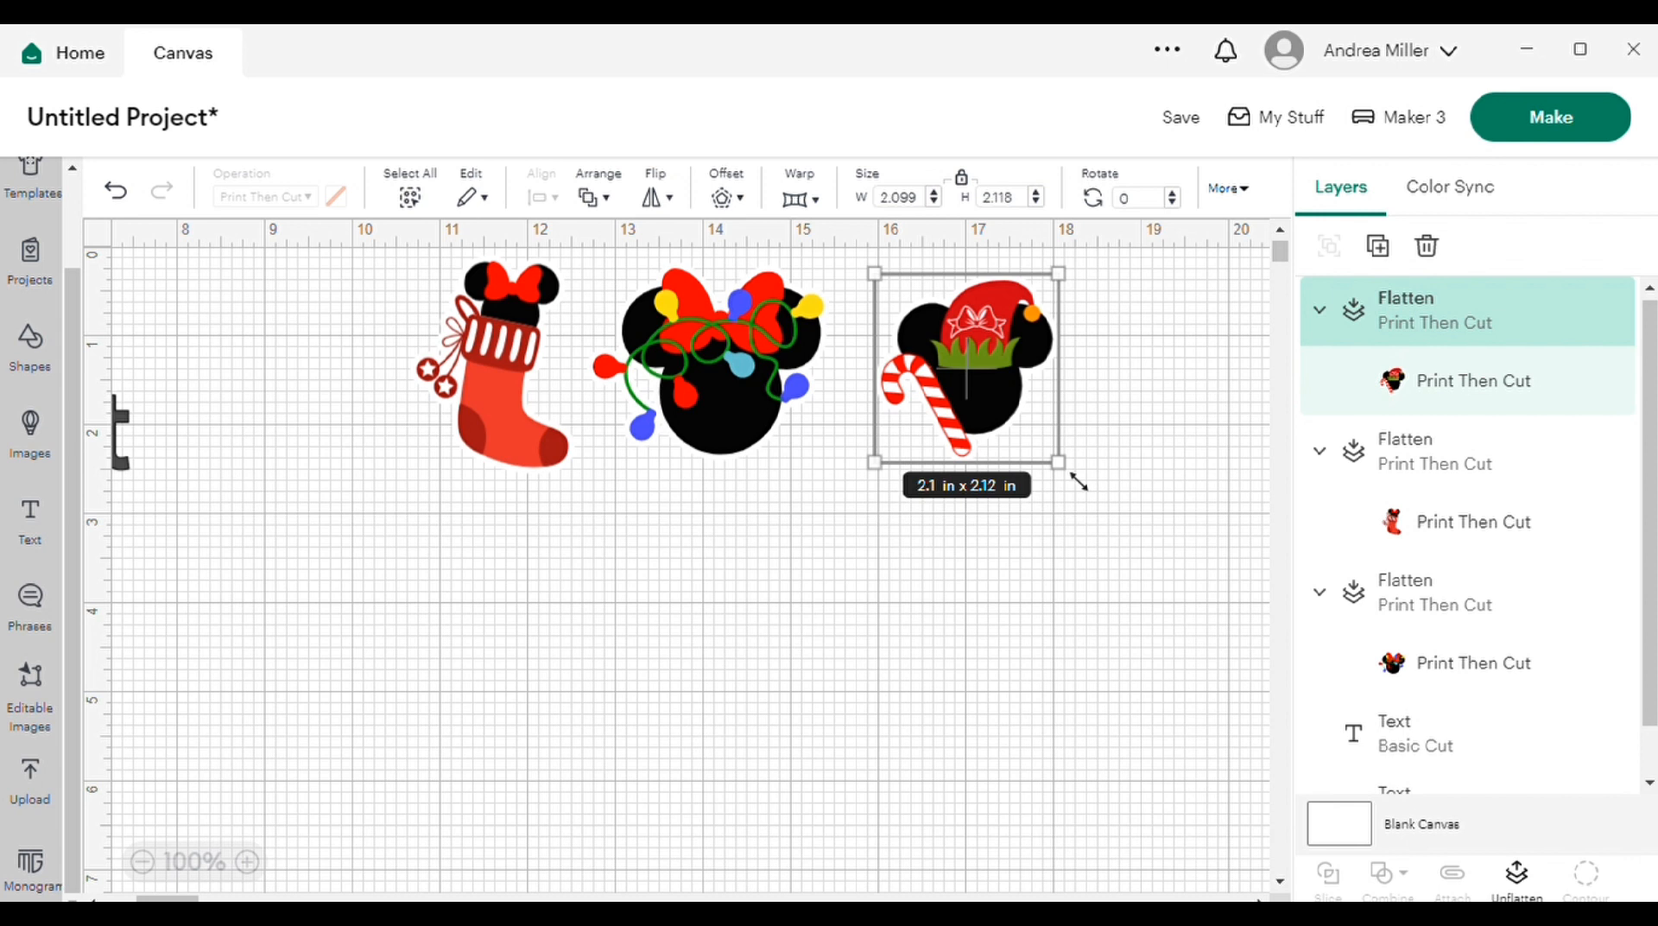
# Step: Scale the string-lights mouse head down to about 2.44 × 1.96 in and the stocking to about 1.71 × 1.92 in
pyautogui.click(713, 387)
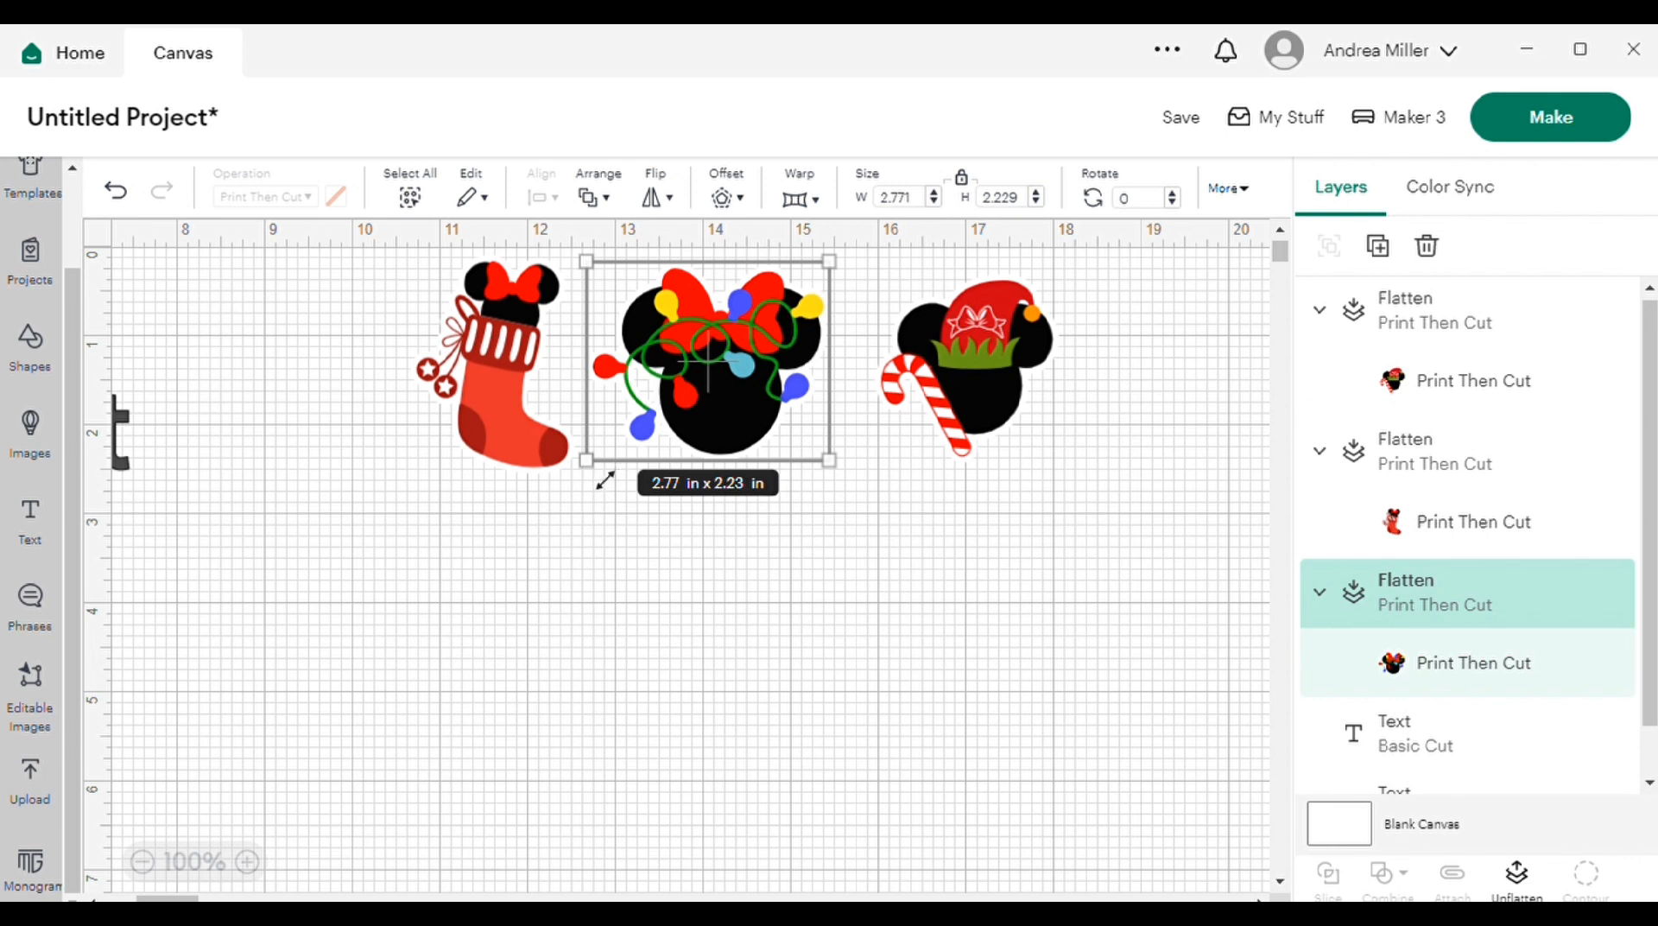
pyautogui.moveTo(605, 481); pyautogui.dragTo(626, 449)
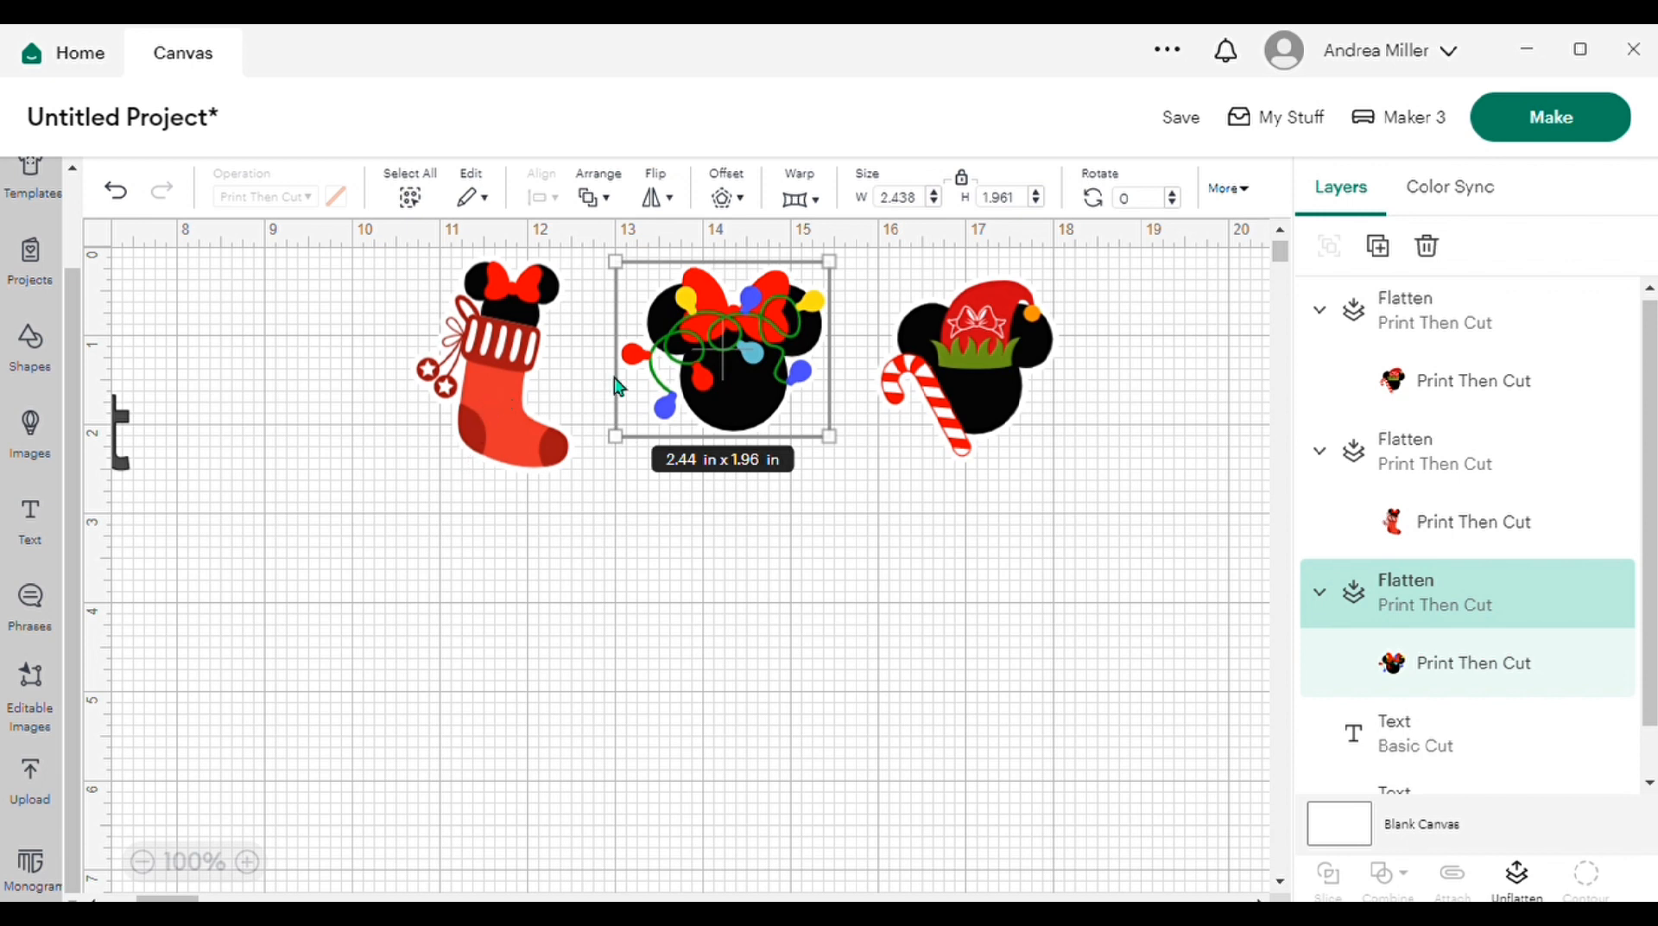
pyautogui.click(497, 418)
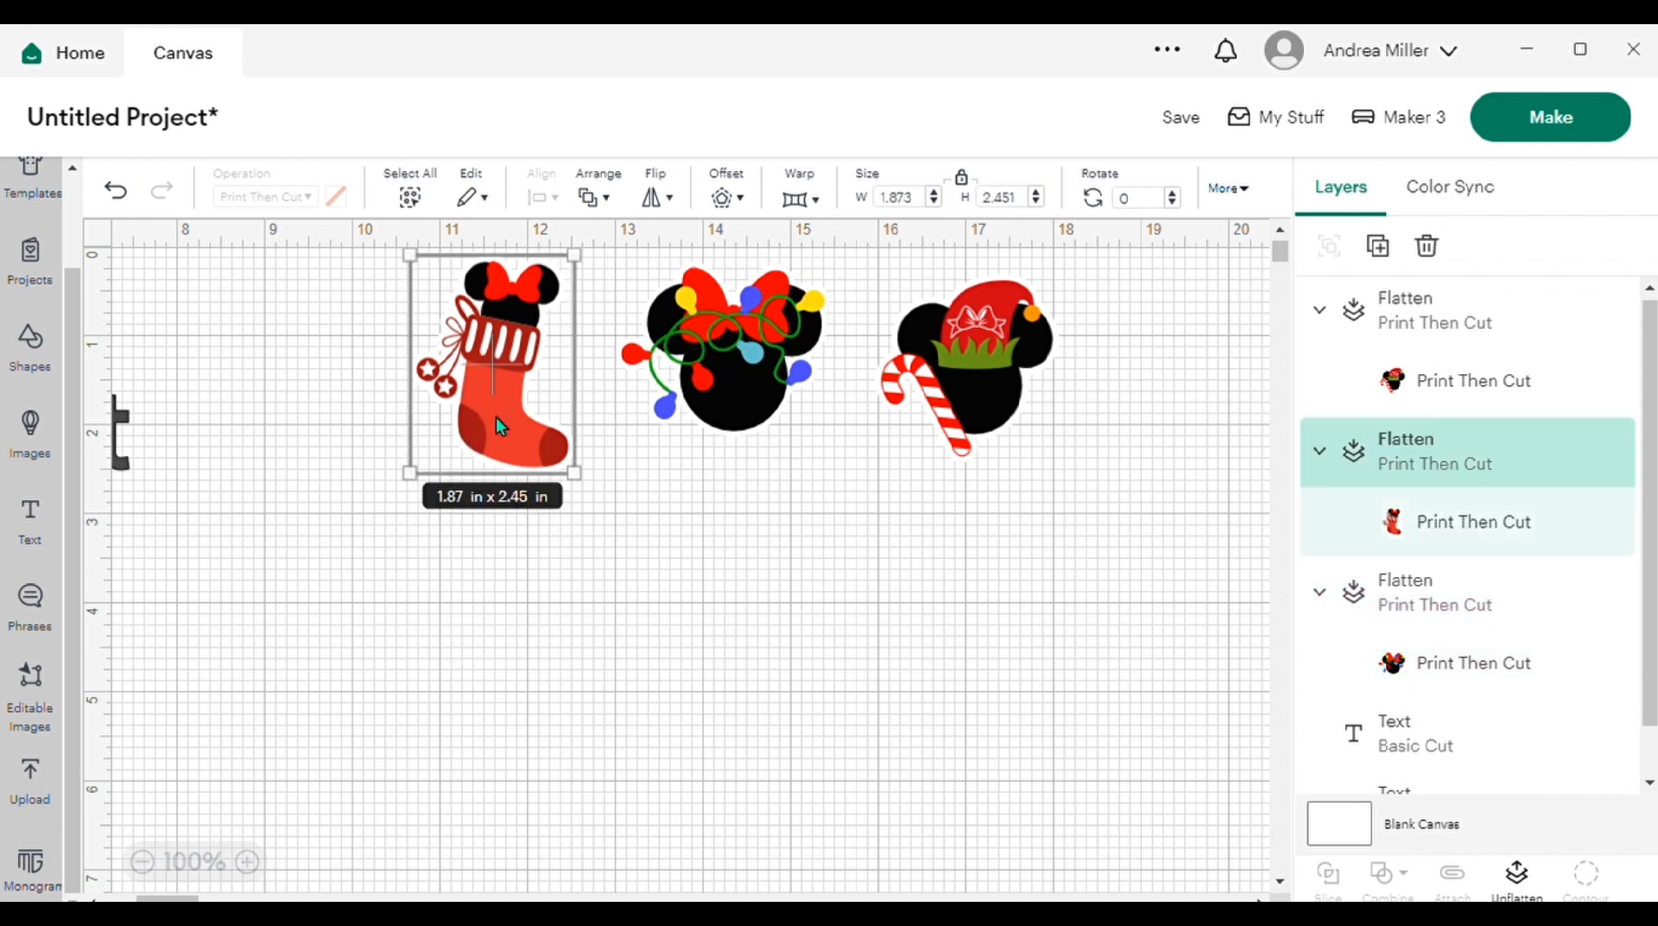
pyautogui.moveTo(411, 473); pyautogui.dragTo(423, 454)
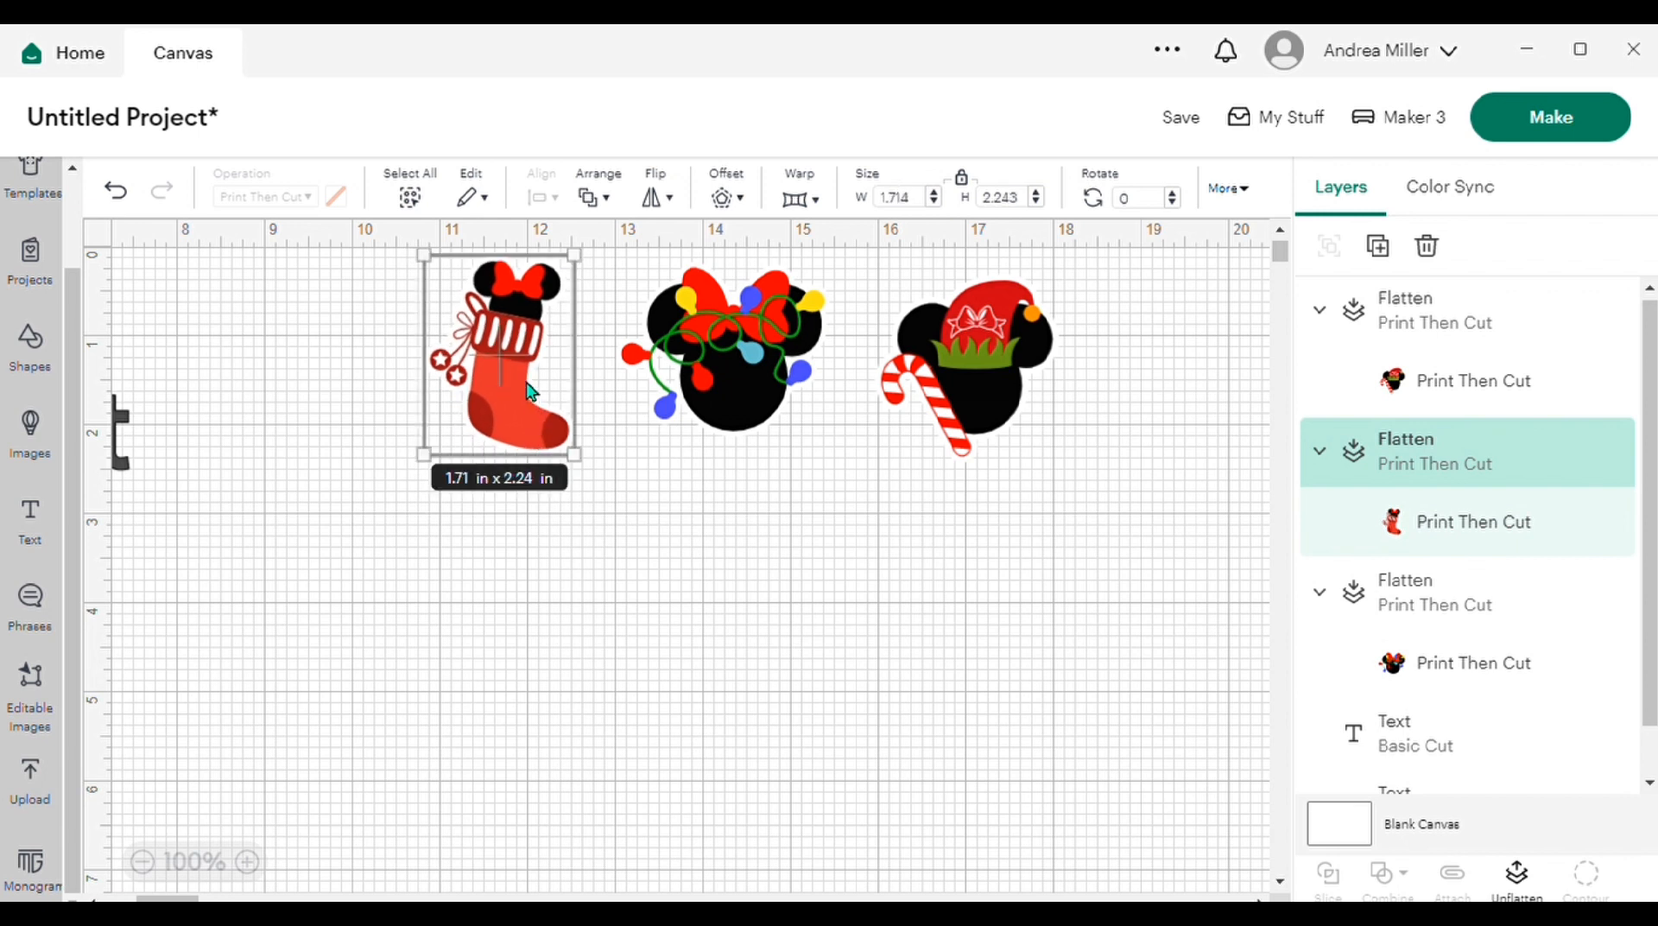
pyautogui.moveTo(525, 477); pyautogui.dragTo(525, 450)
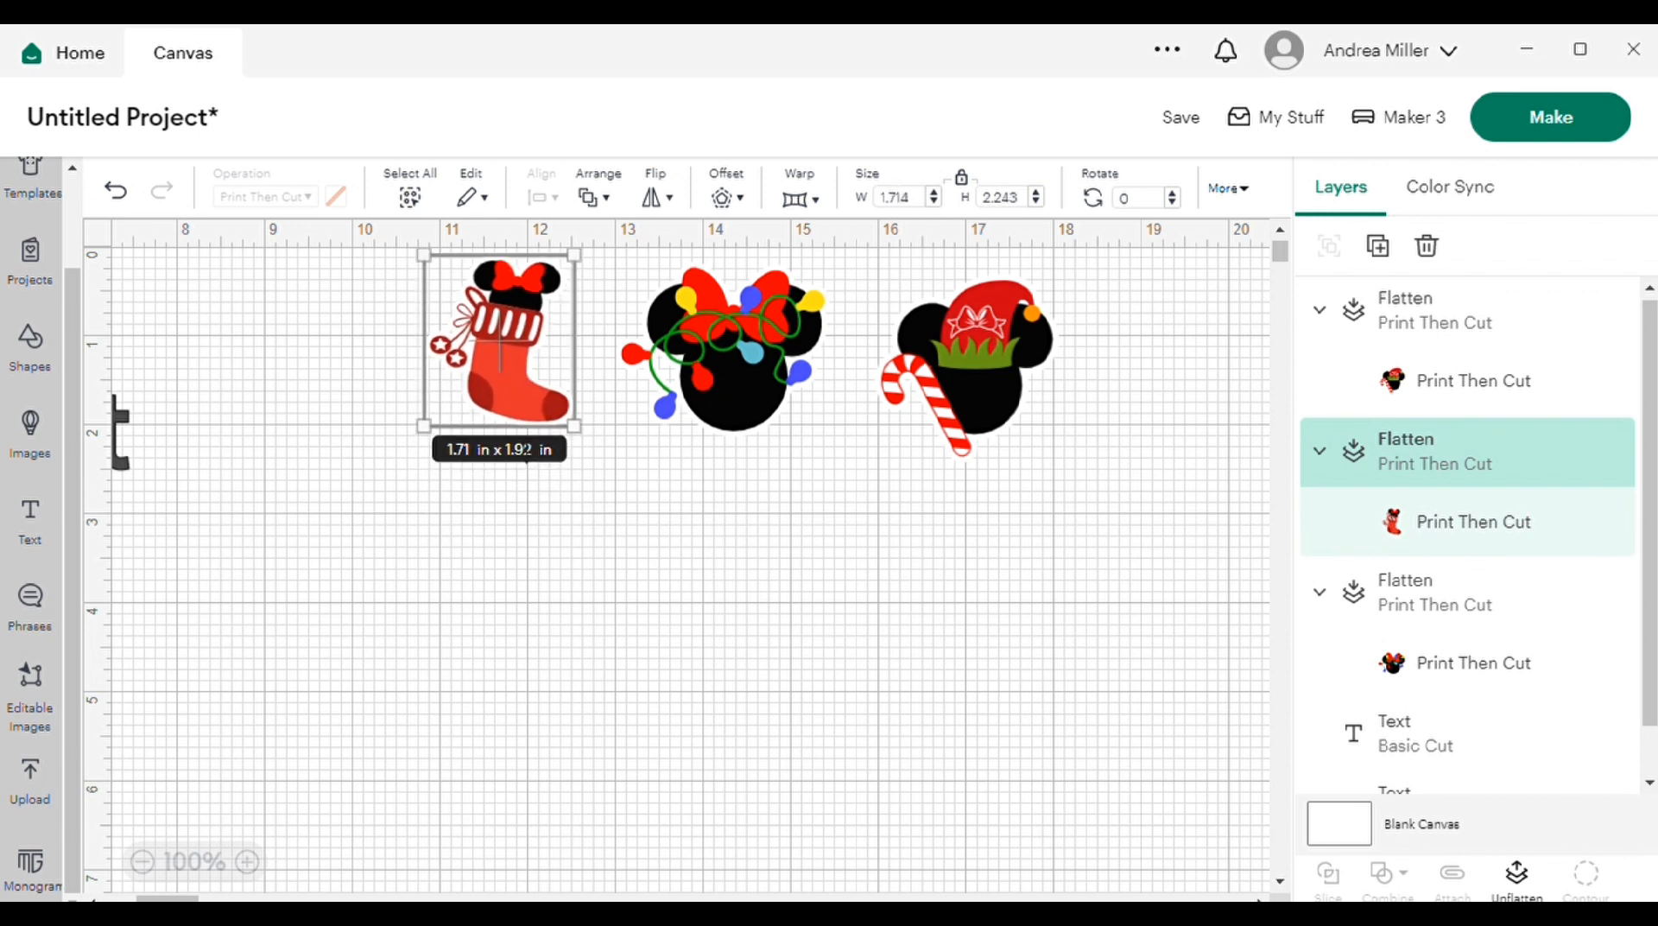
pyautogui.click(730, 525)
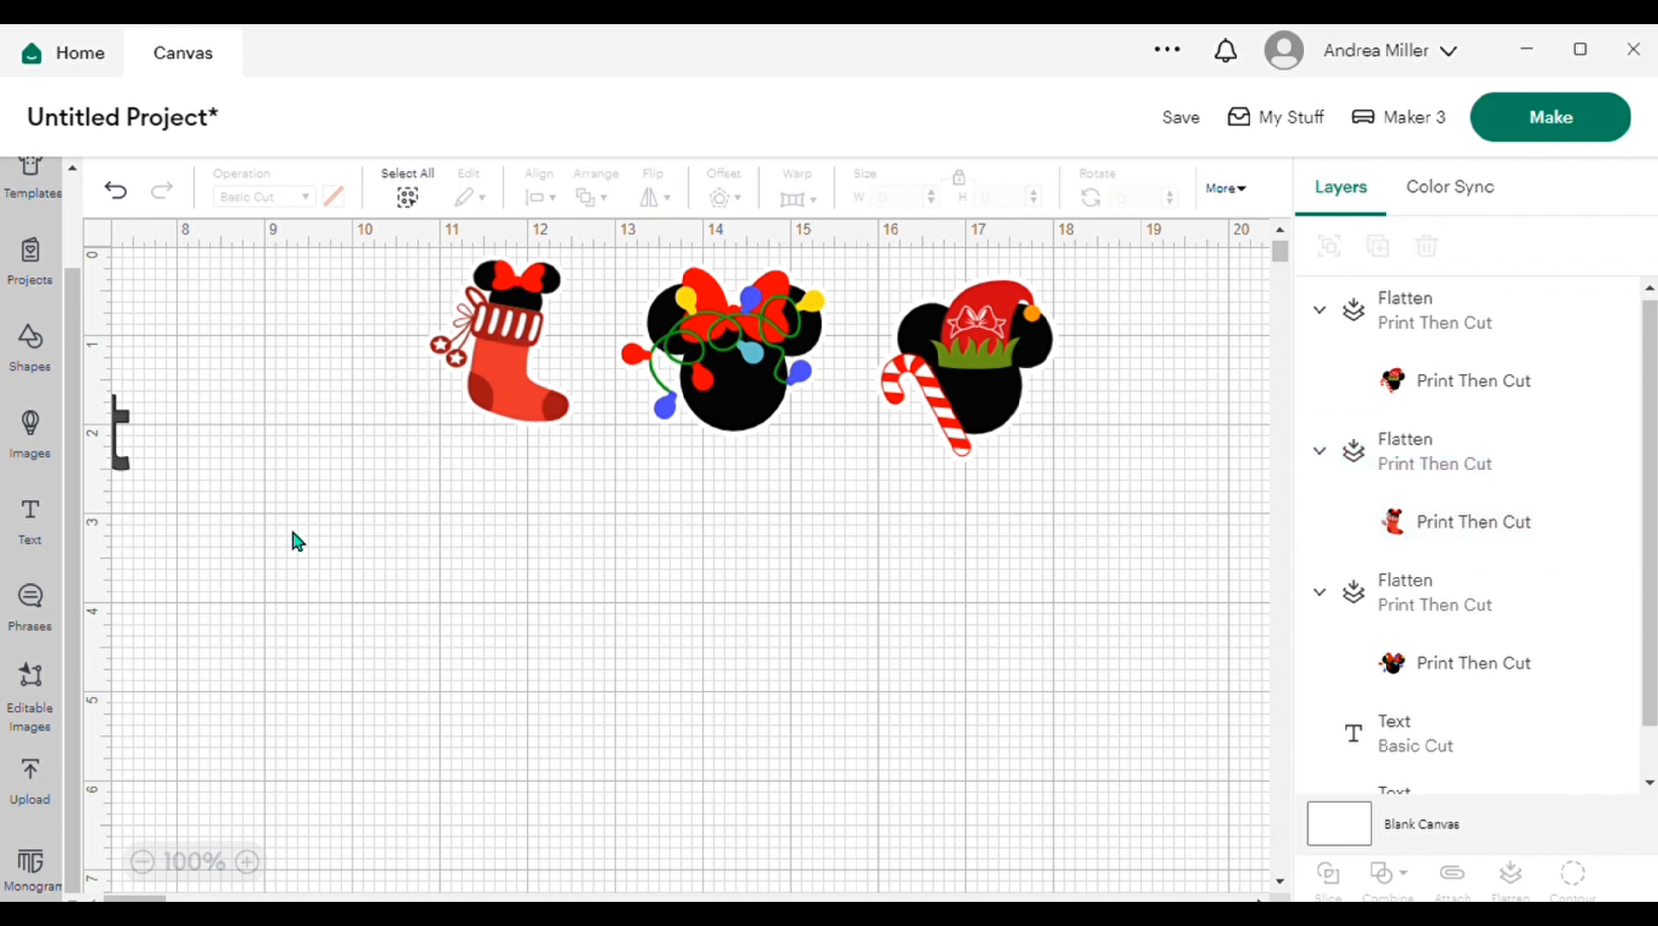
# Step: Duplicate the string-lights mouse head and place the copy in the open space to the right of the original
pyautogui.click(1554, 128)
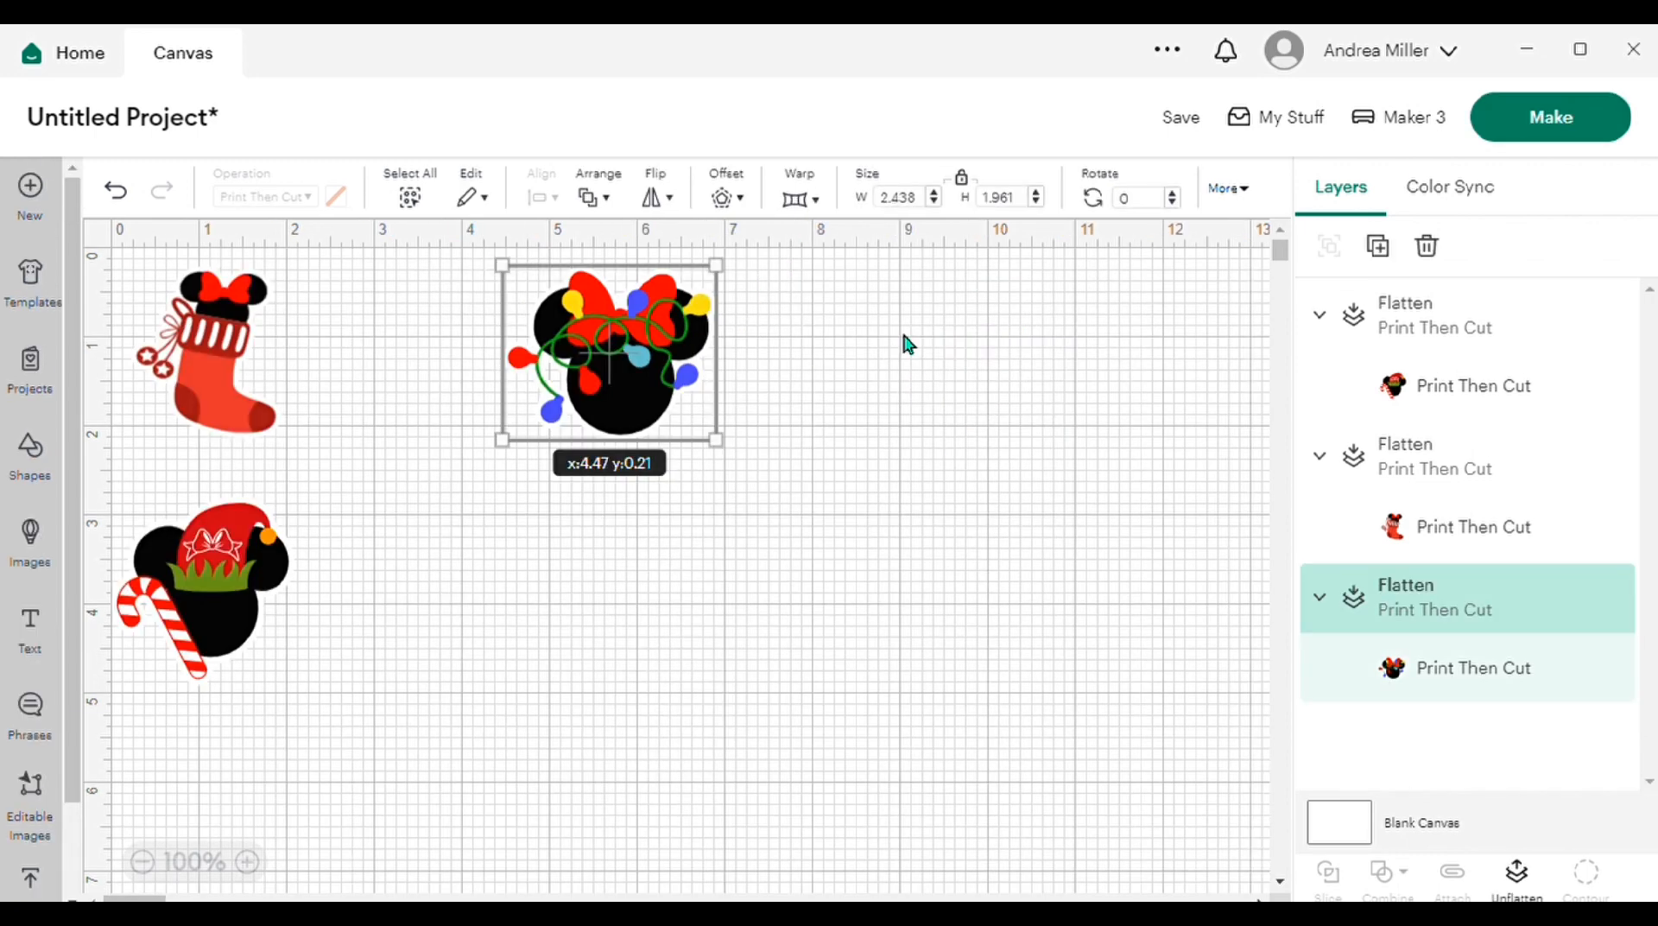
pyautogui.click(861, 355)
pyautogui.rightClick(609, 362)
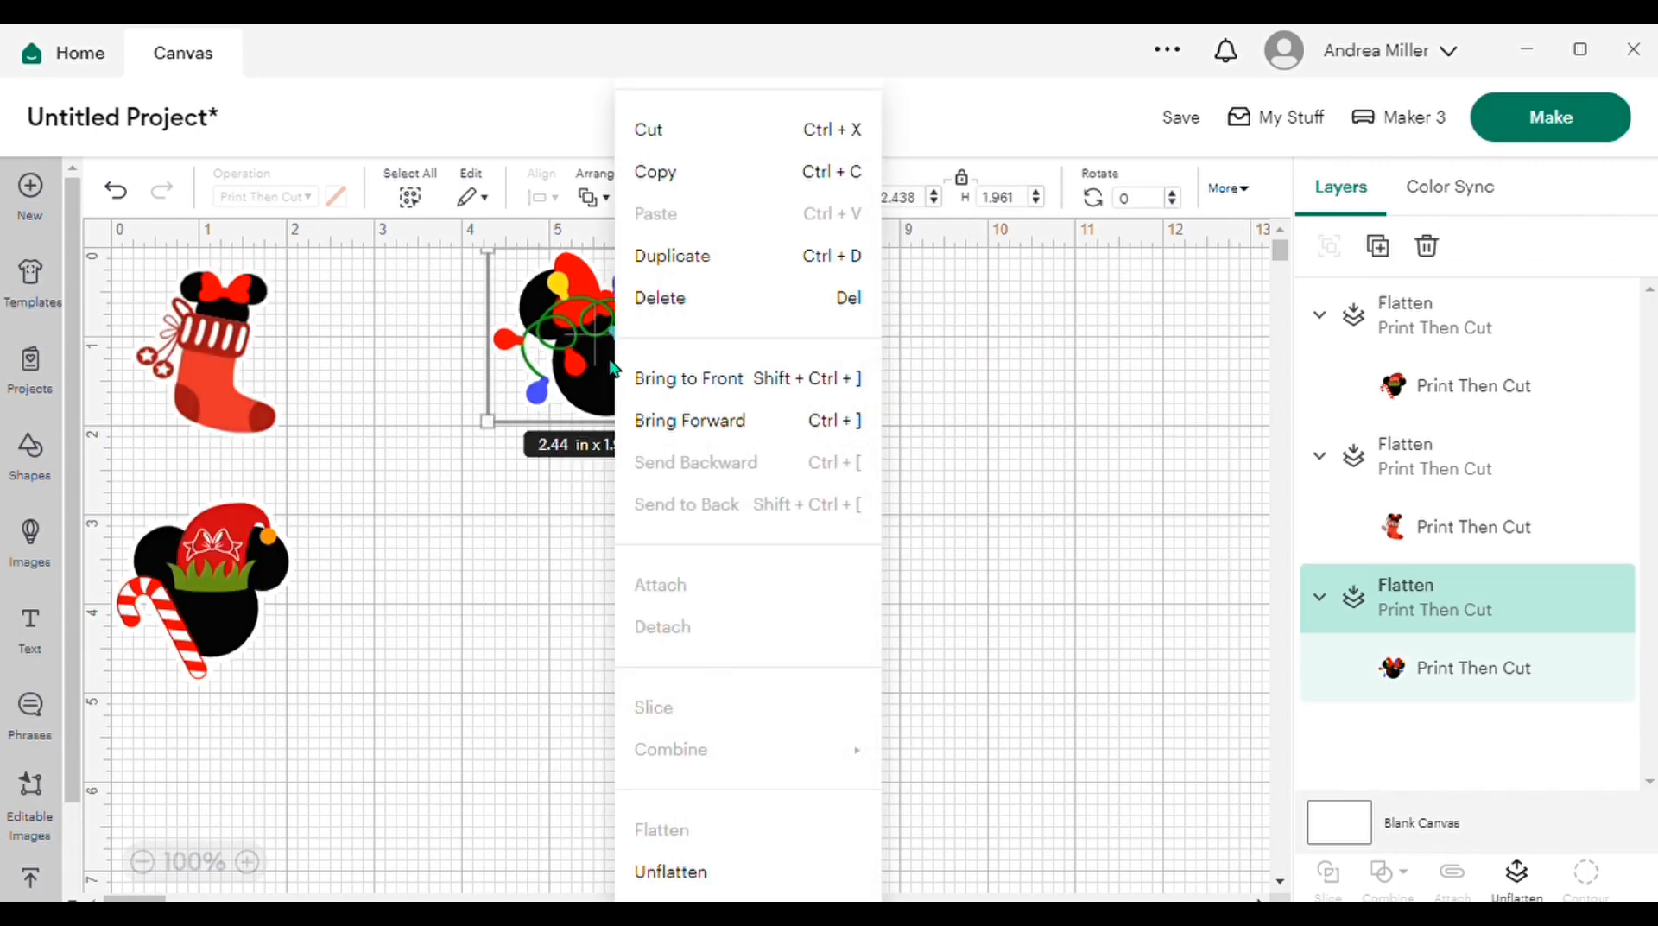
pyautogui.click(748, 256)
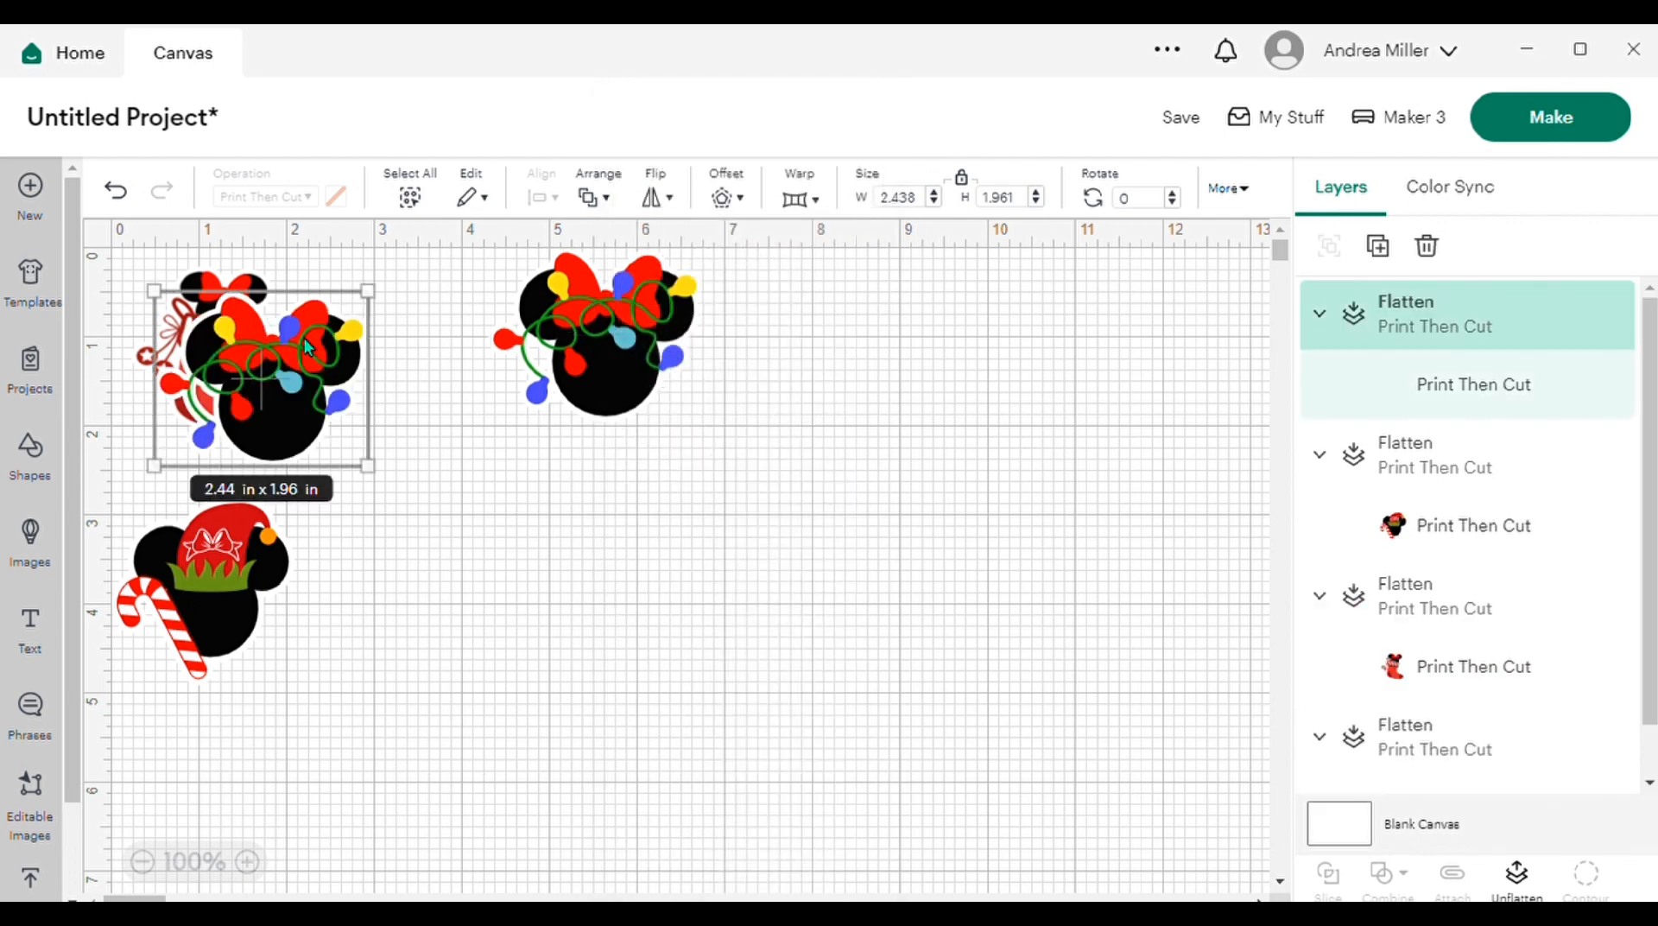
pyautogui.moveTo(339, 393); pyautogui.dragTo(576, 457)
pyautogui.click(354, 380)
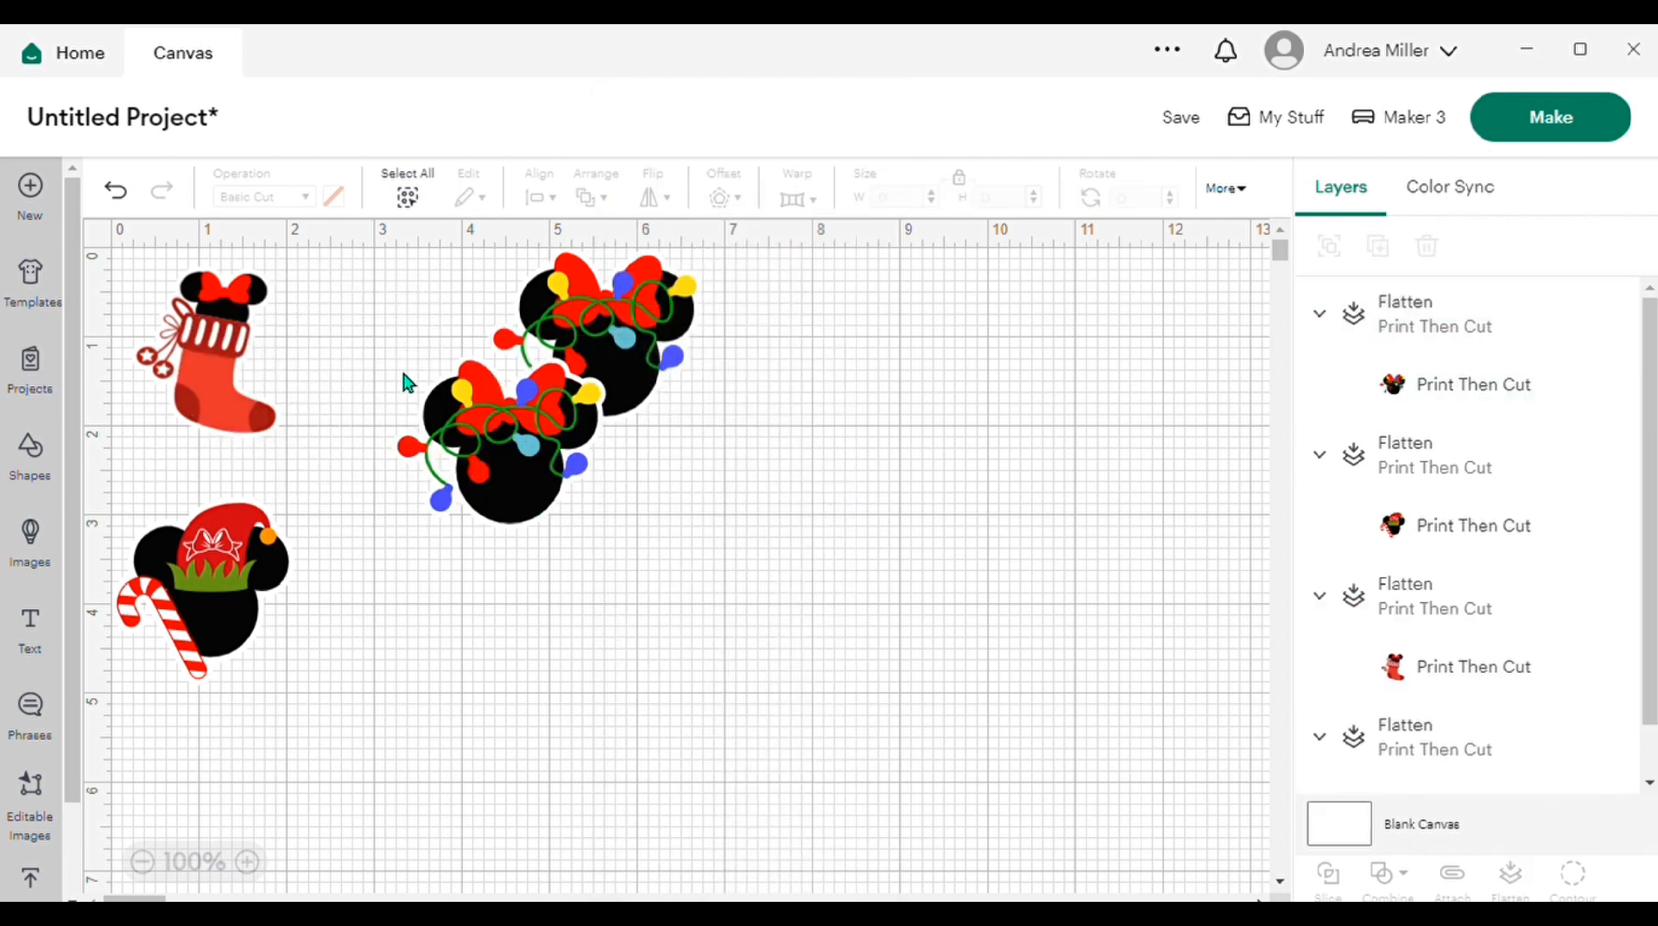
pyautogui.moveTo(409, 383); pyautogui.dragTo(866, 399)
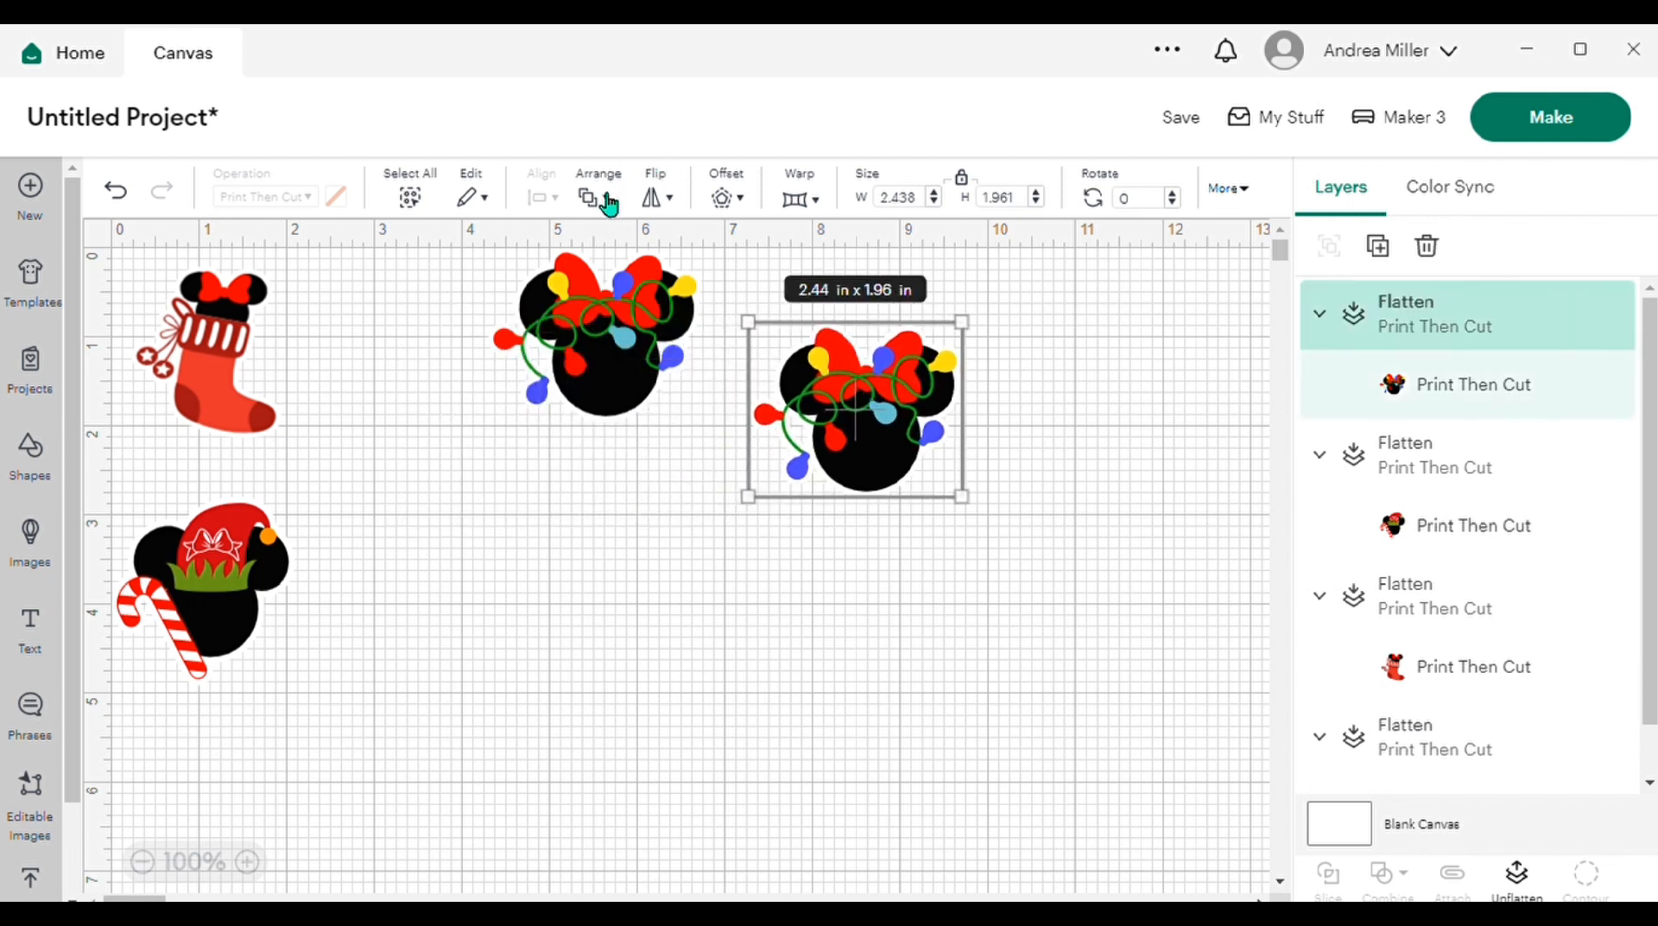
# Step: Try flipping the copied string-lights mouse head vertically, and undo the flip
pyautogui.click(670, 205)
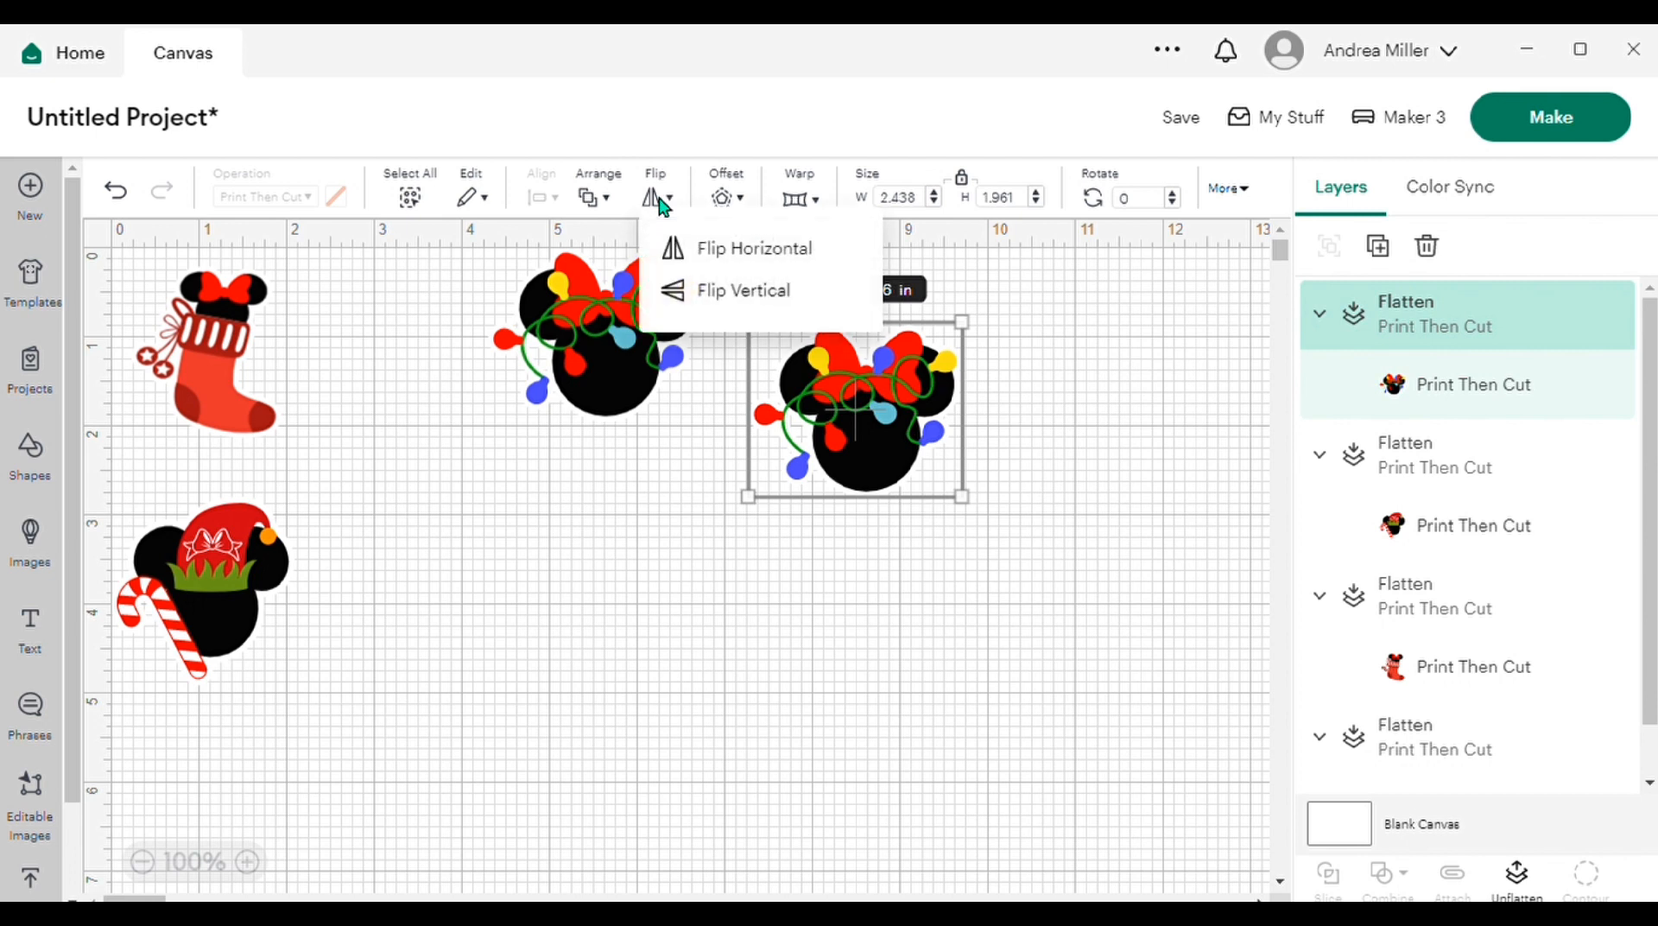
pyautogui.click(734, 294)
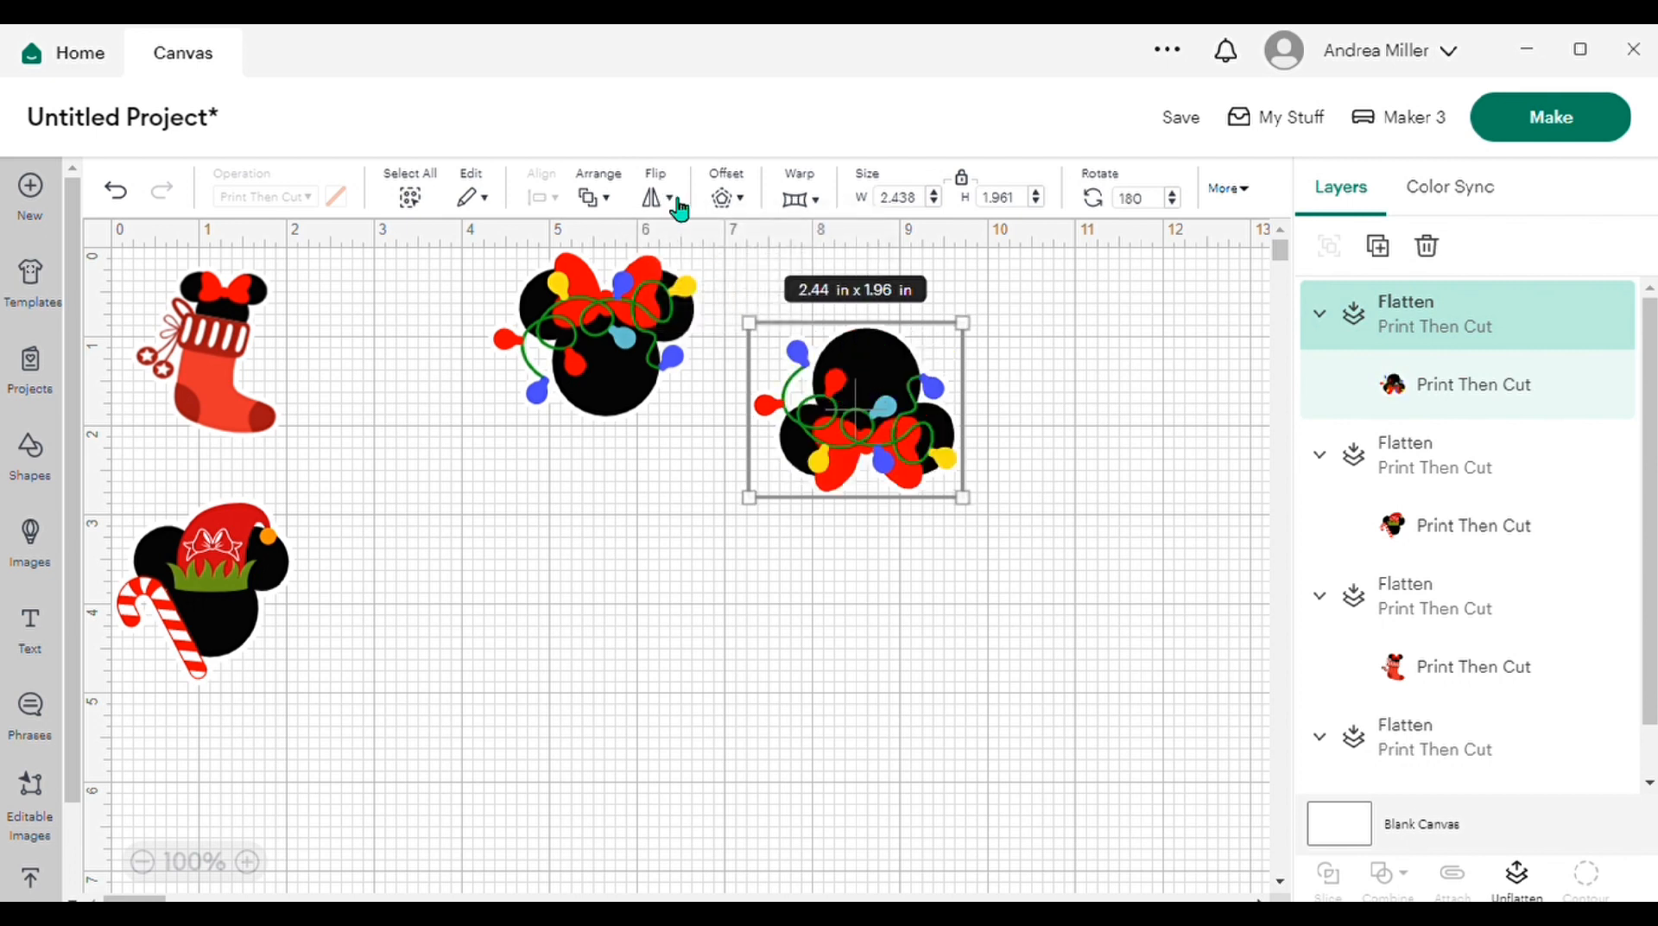
pyautogui.click(119, 194)
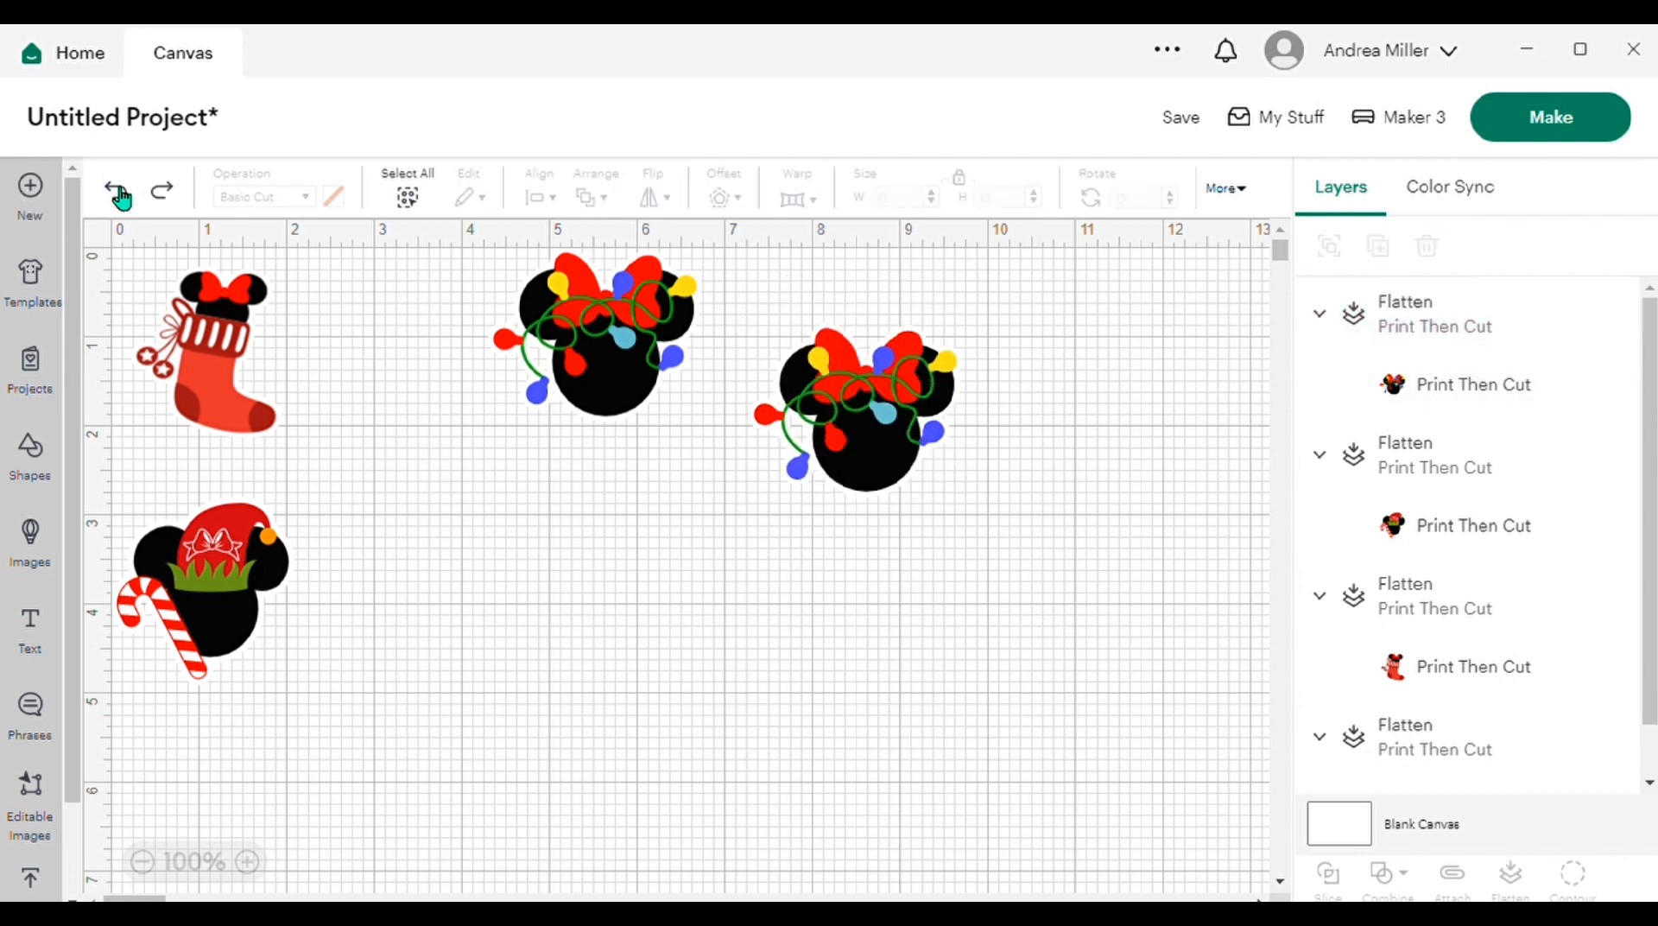
# Step: Flip the copied string-lights mouse head horizontally and place it directly to the right of the original, level with it
pyautogui.click(879, 419)
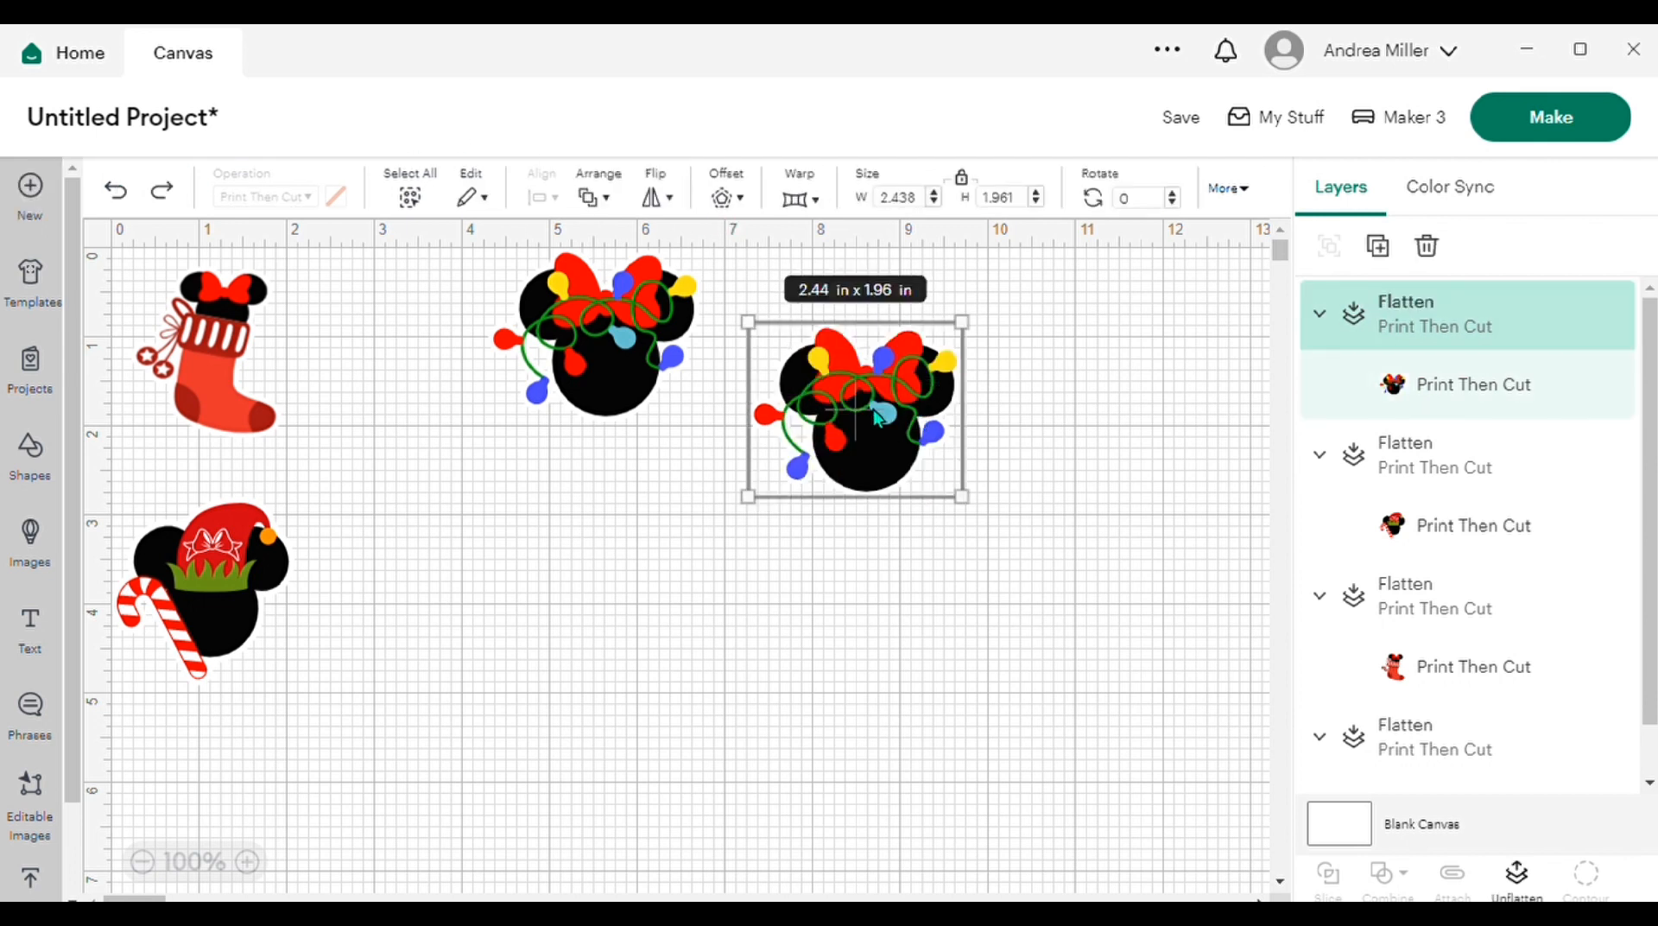
pyautogui.click(674, 199)
pyautogui.click(814, 250)
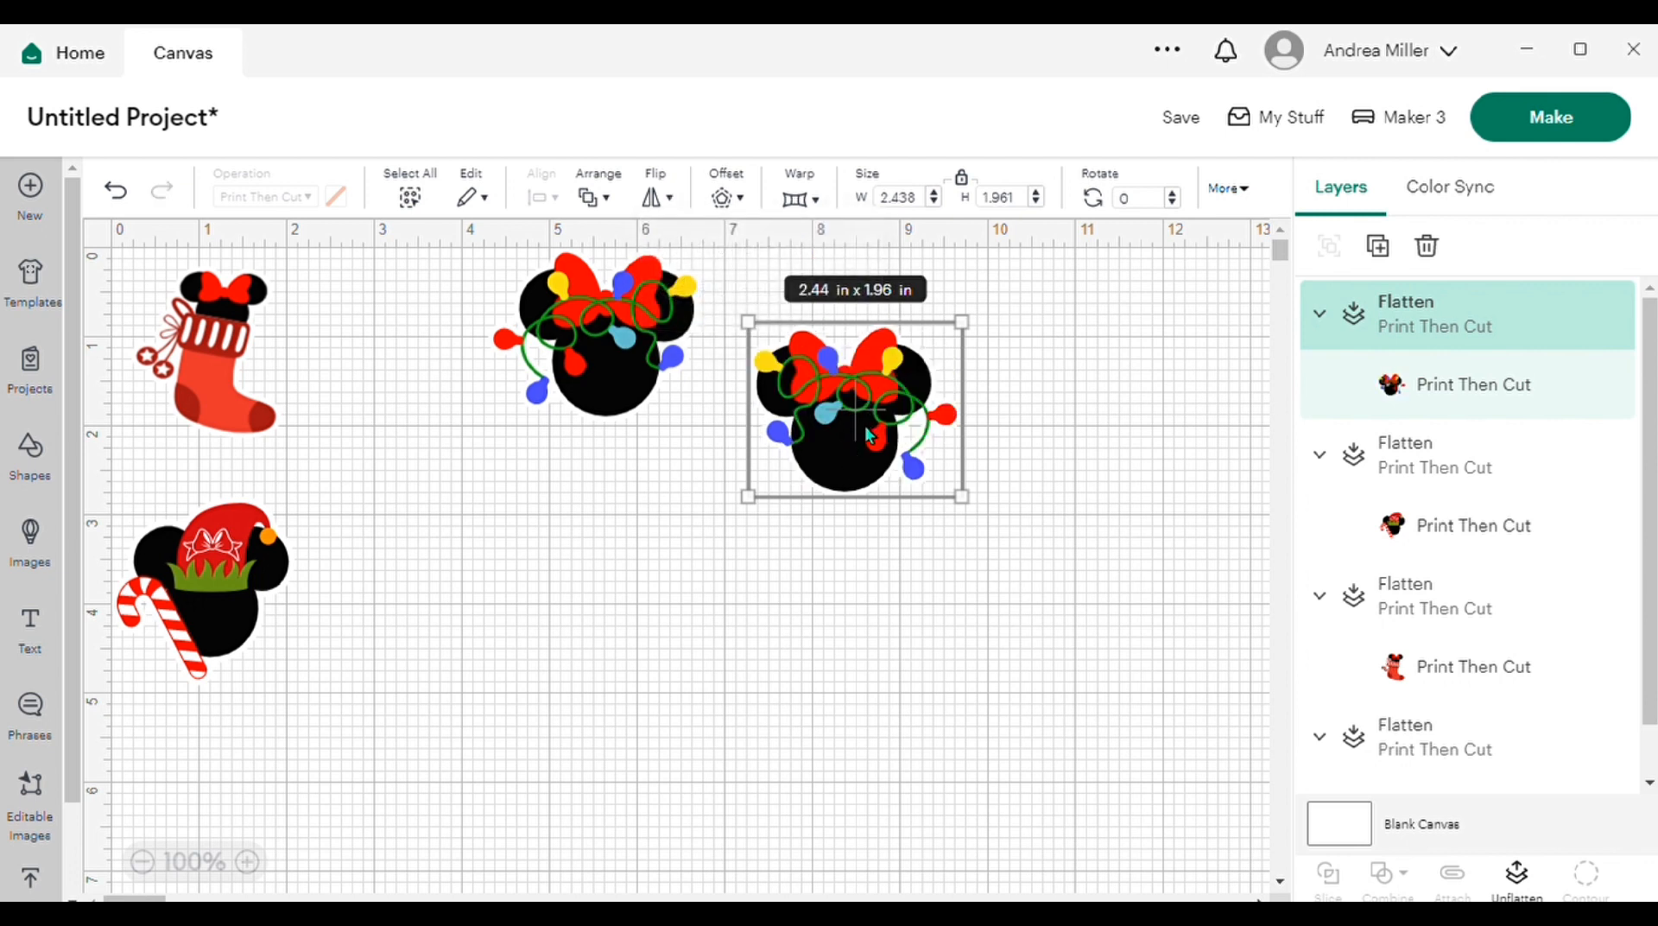
pyautogui.moveTo(856, 412); pyautogui.dragTo(826, 330)
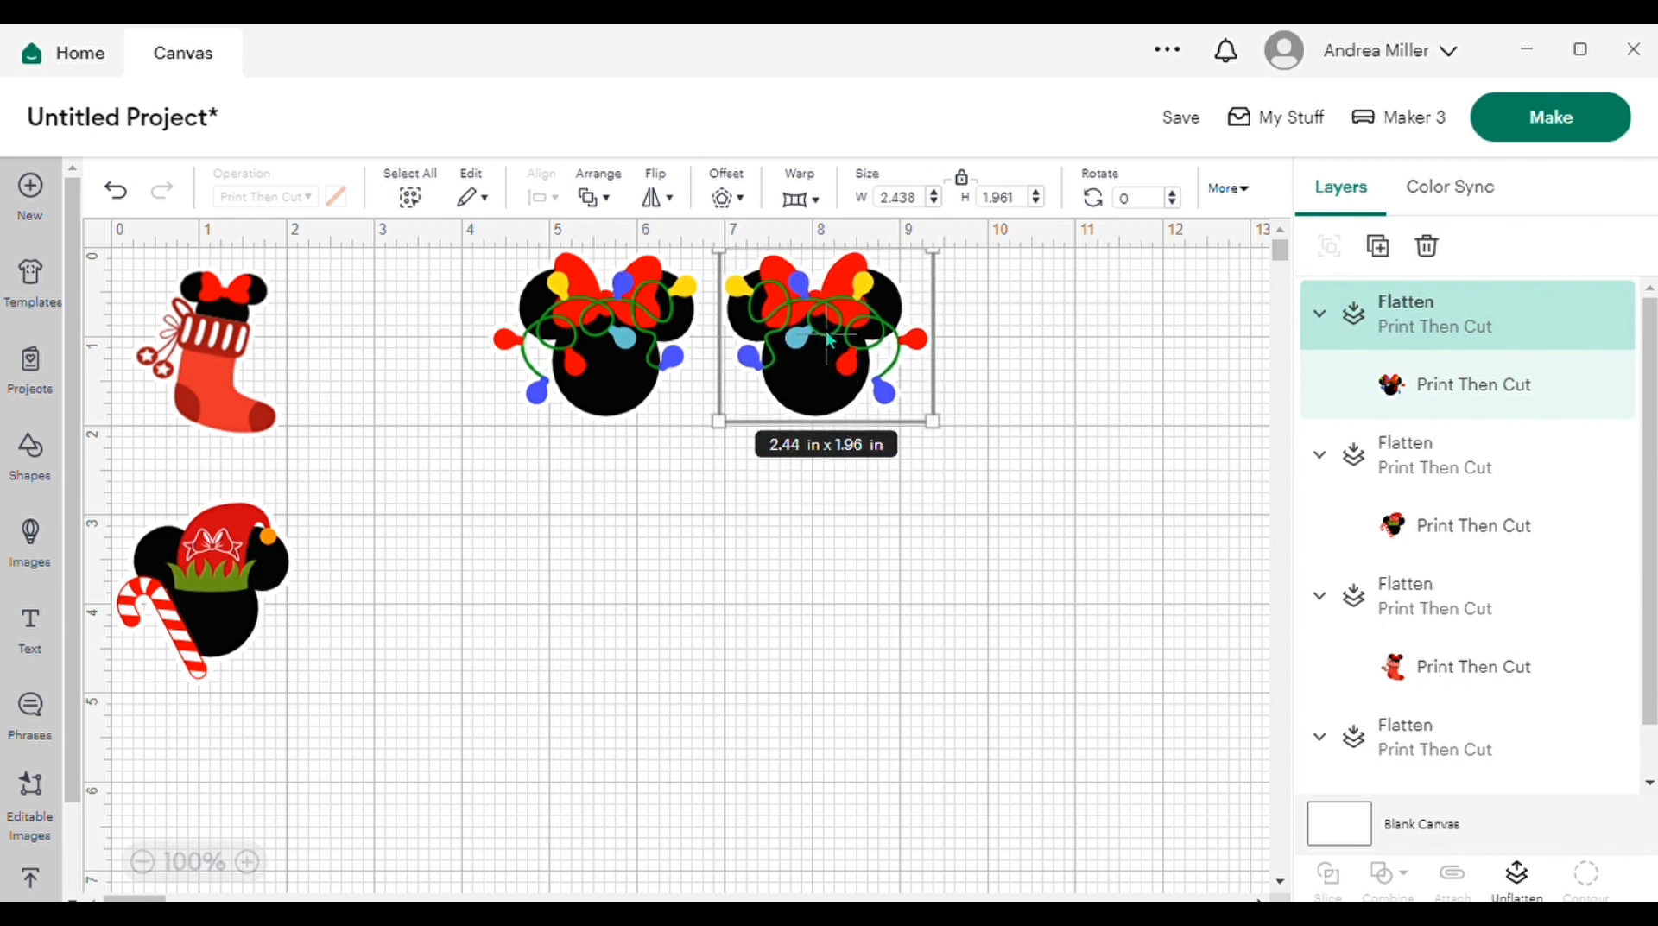
# Step: Duplicate the stocking, flip the copy horizontally and place it beside the original as a mirrored pair
pyautogui.click(191, 367)
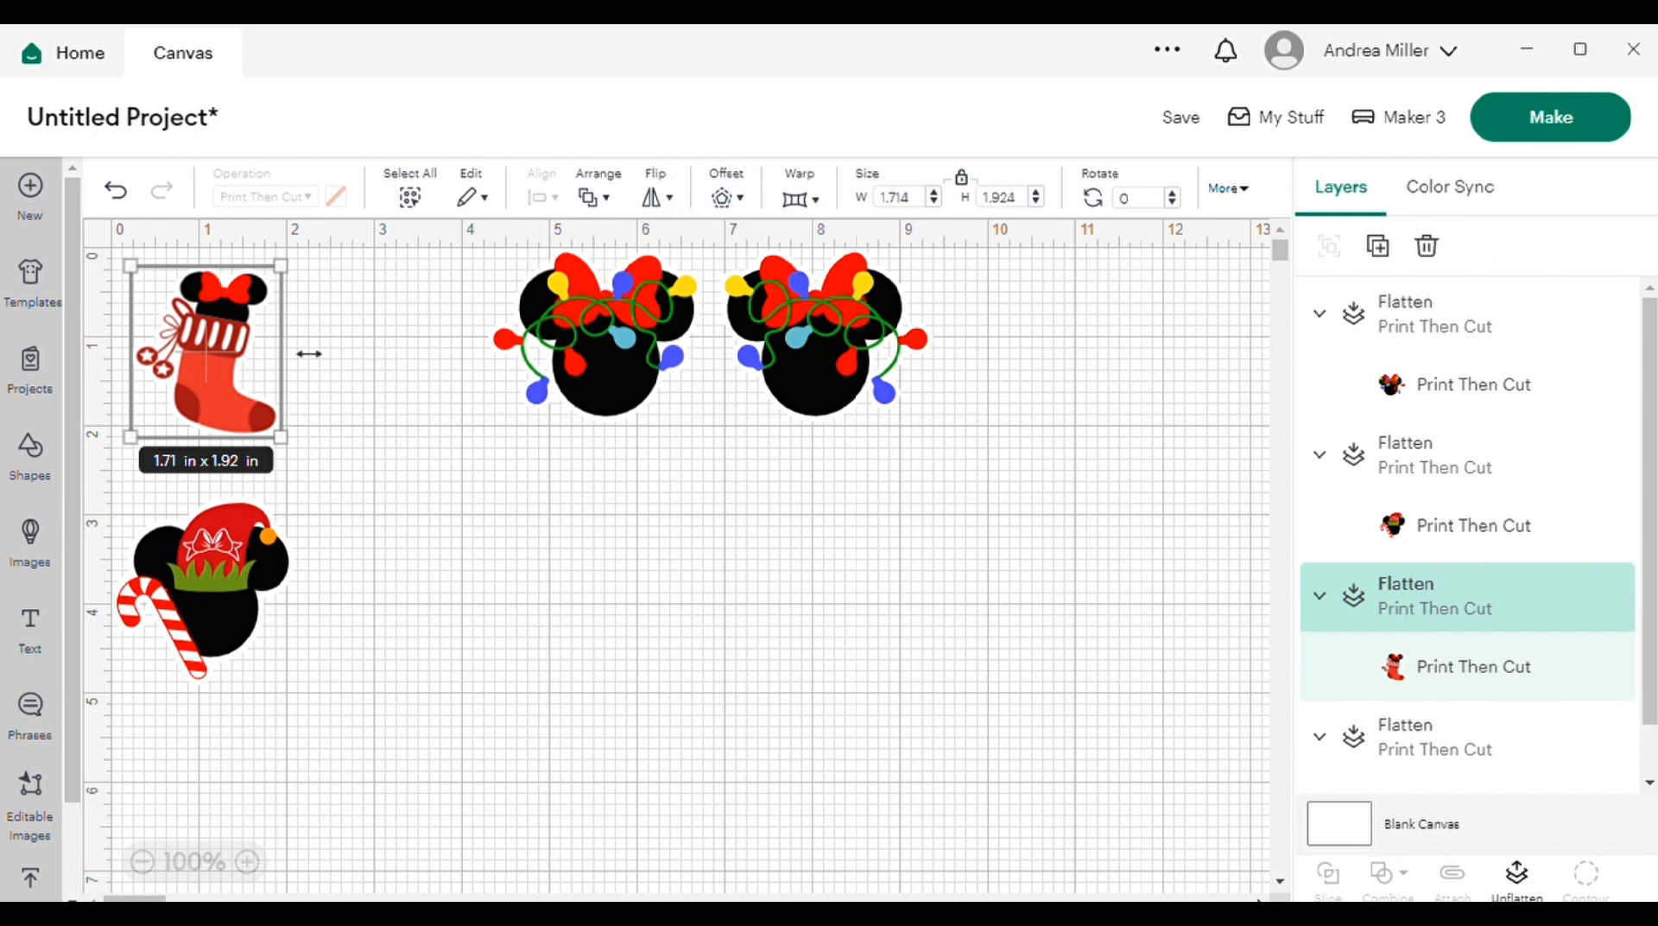
pyautogui.rightClick(219, 343)
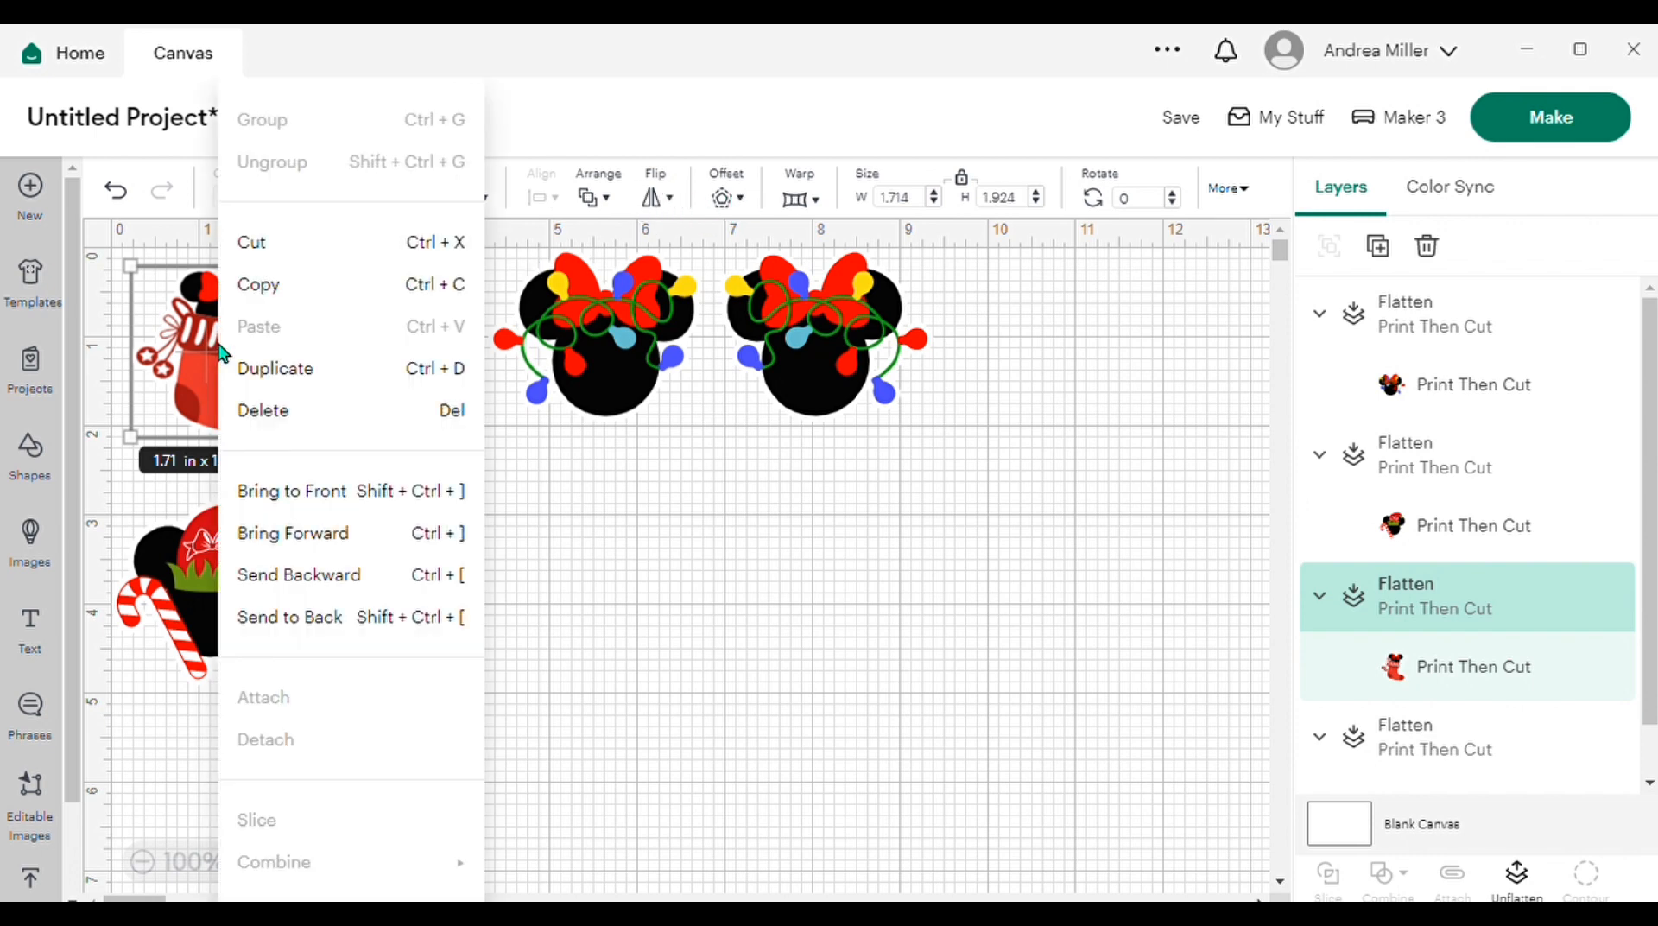
pyautogui.click(329, 368)
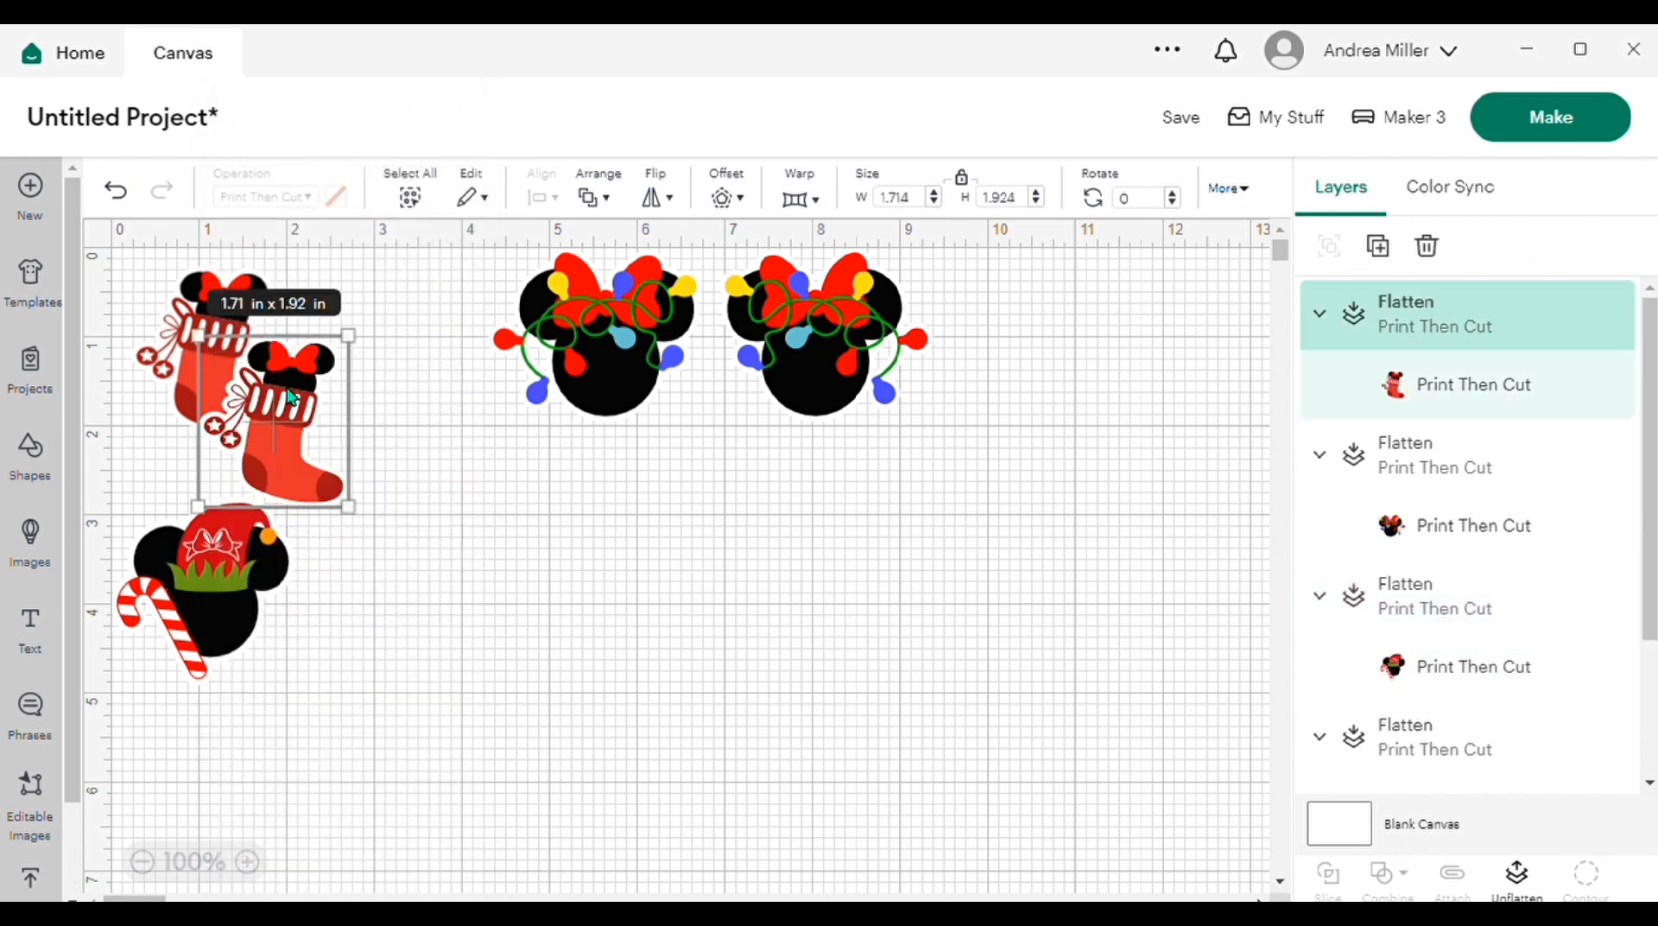
pyautogui.click(673, 202)
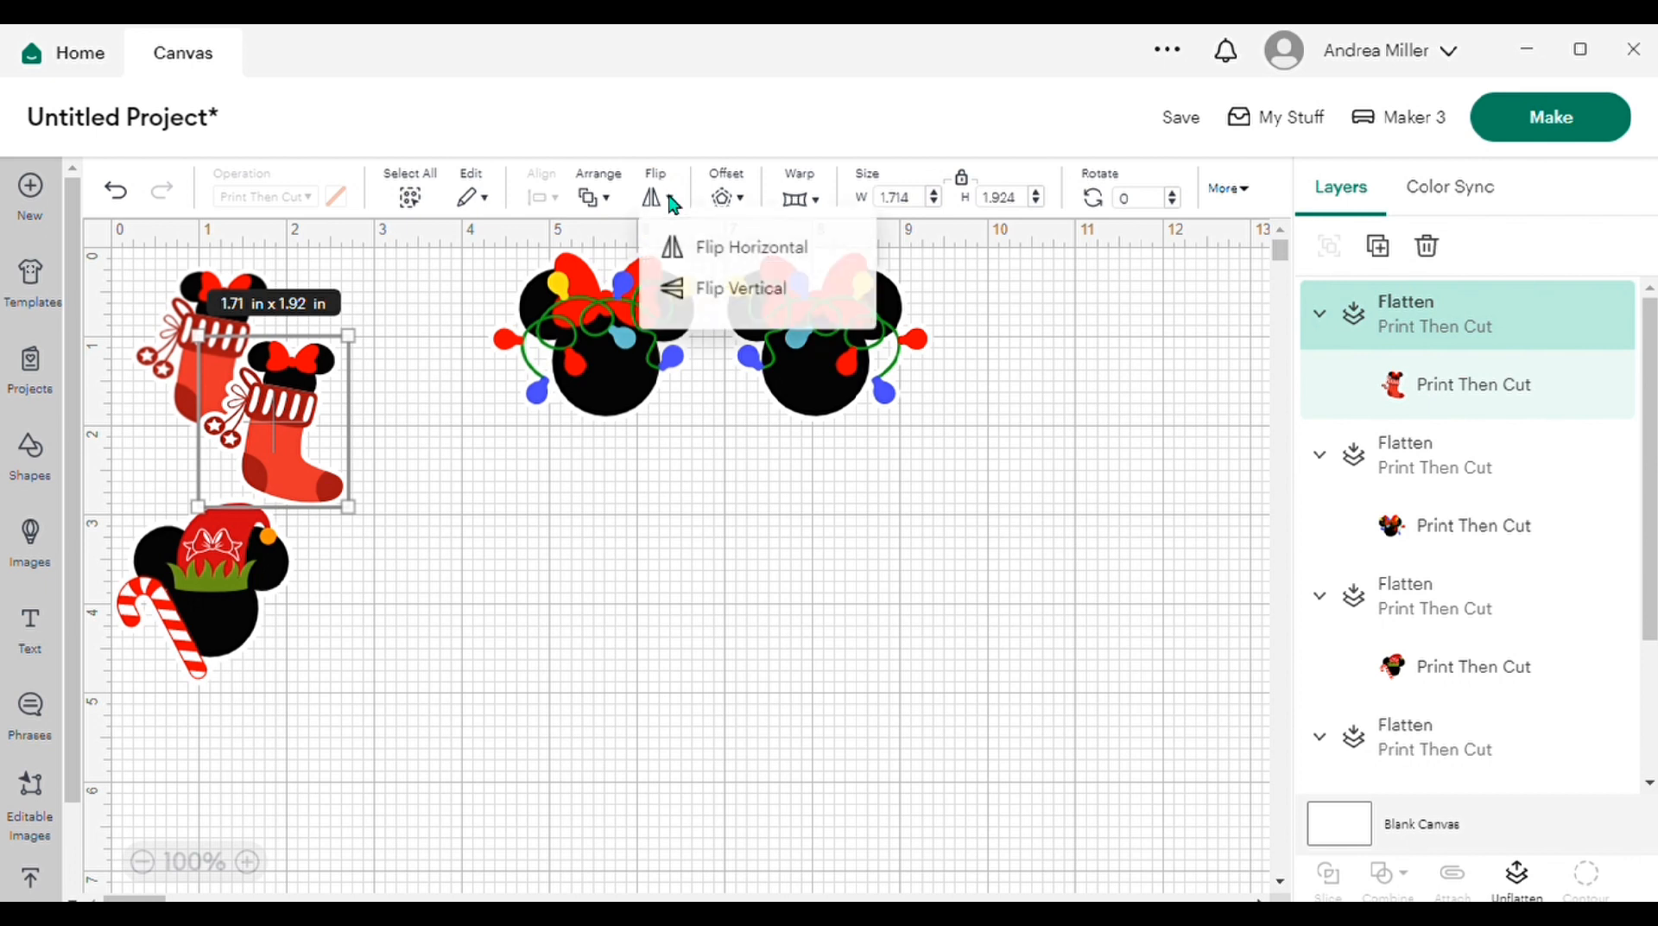
pyautogui.click(753, 250)
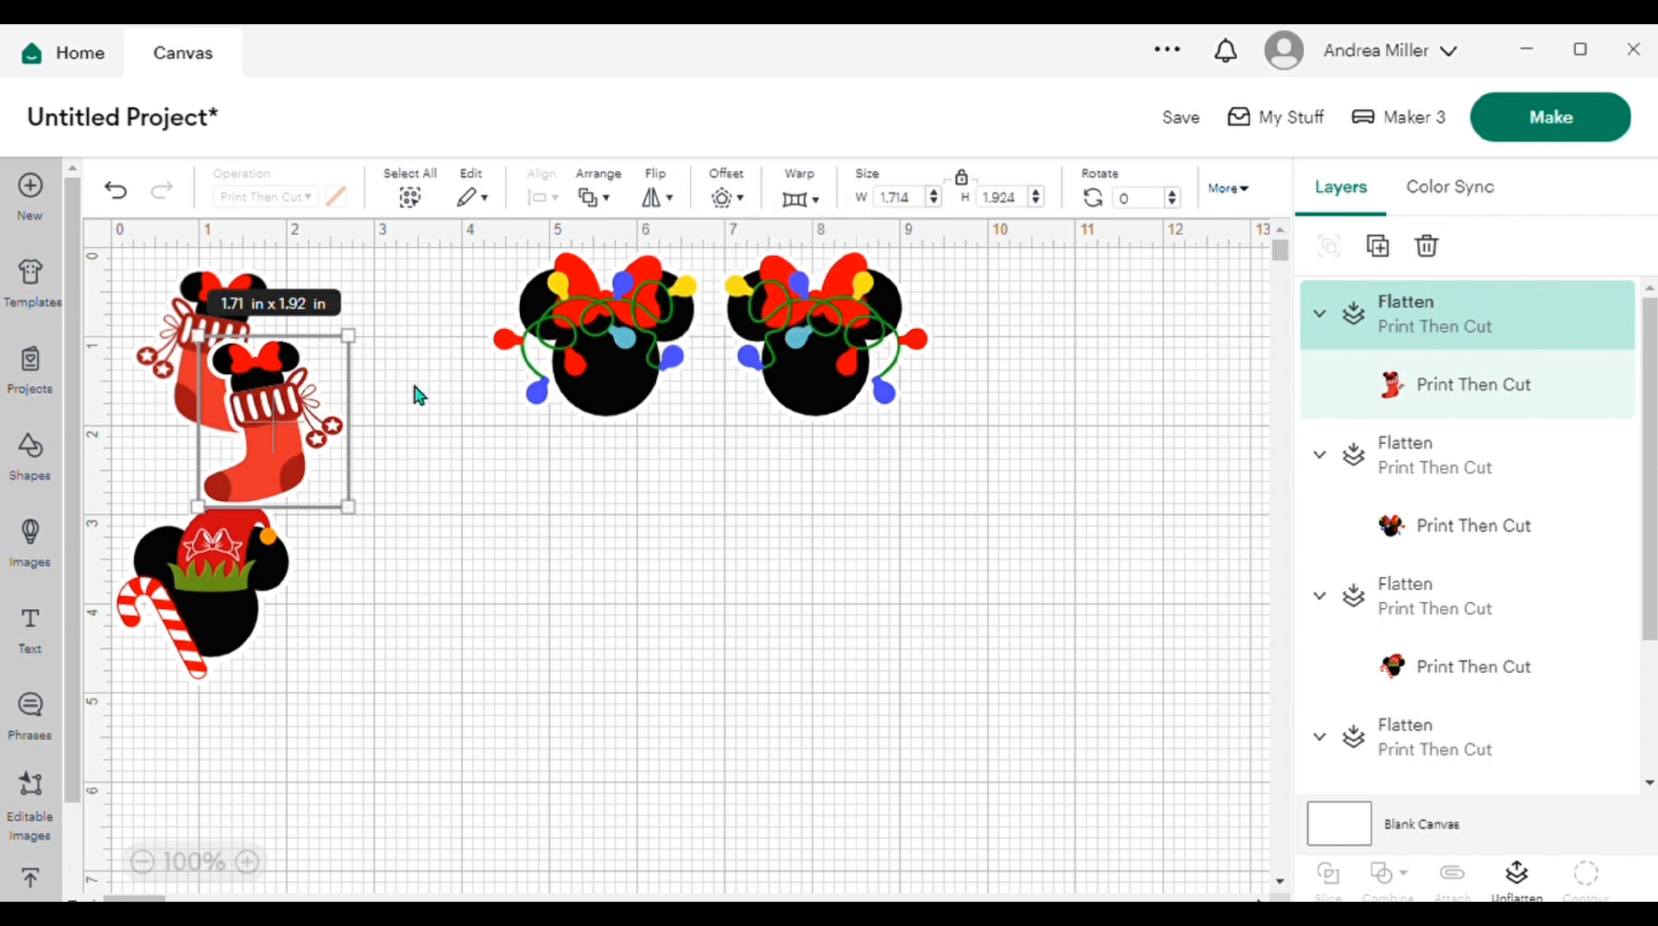
pyautogui.moveTo(269, 427); pyautogui.dragTo(368, 359)
# Step: Duplicate the elf-hat mouse head, place the copy to the right of the original and flip it horizontally
pyautogui.click(215, 594)
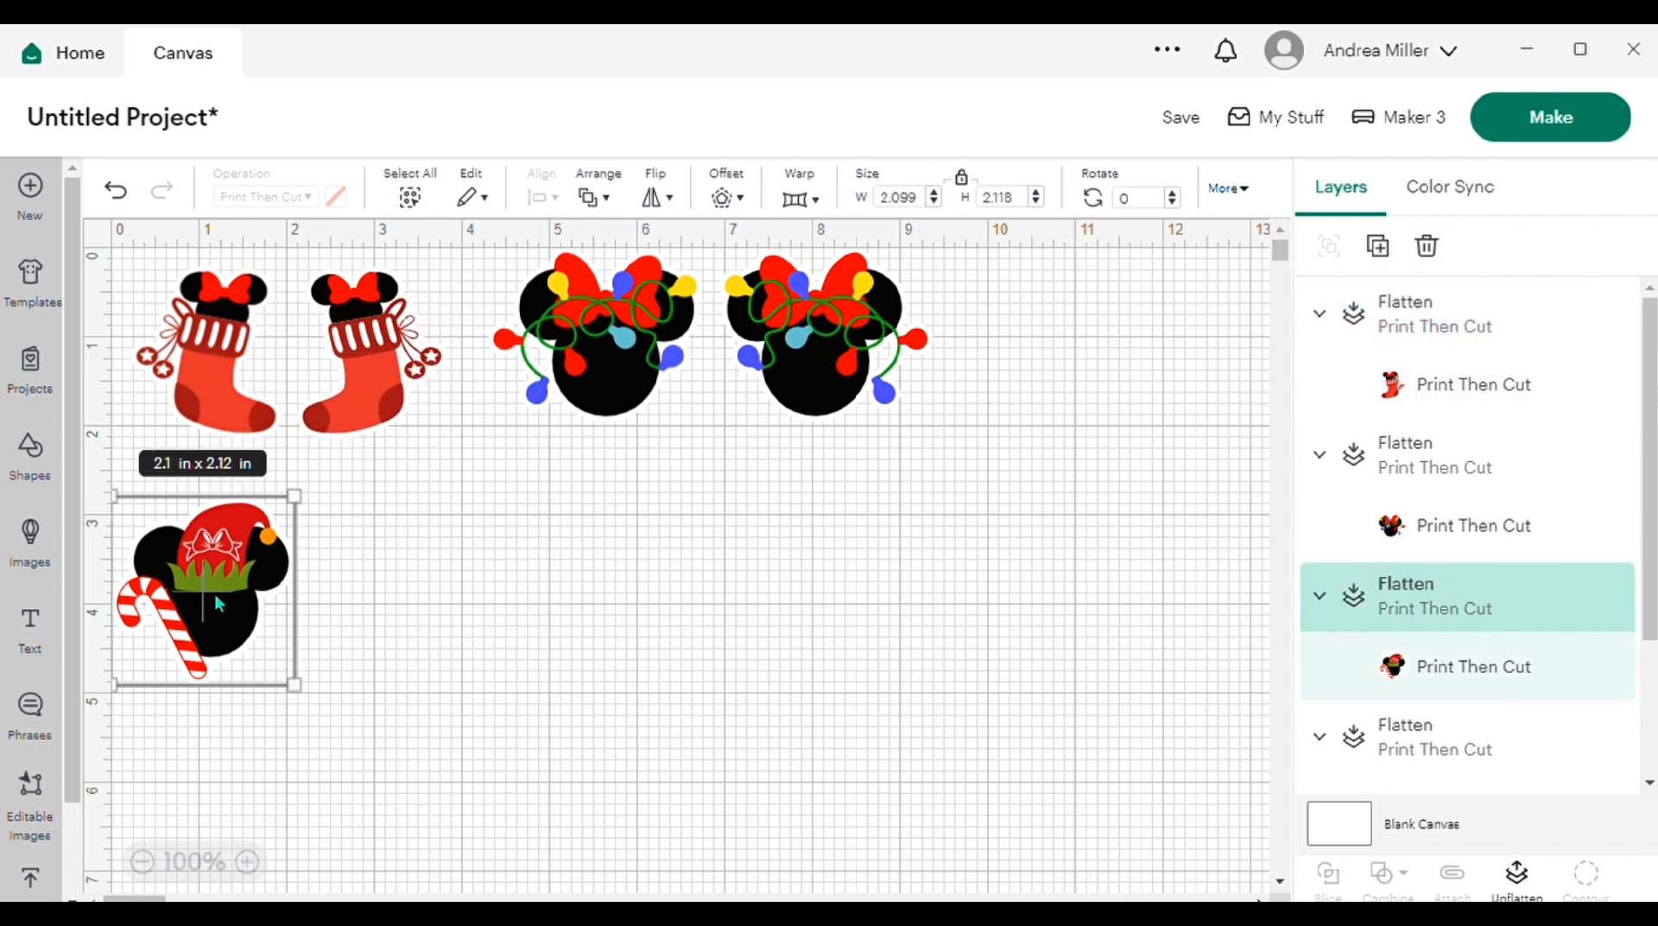
pyautogui.rightClick(214, 594)
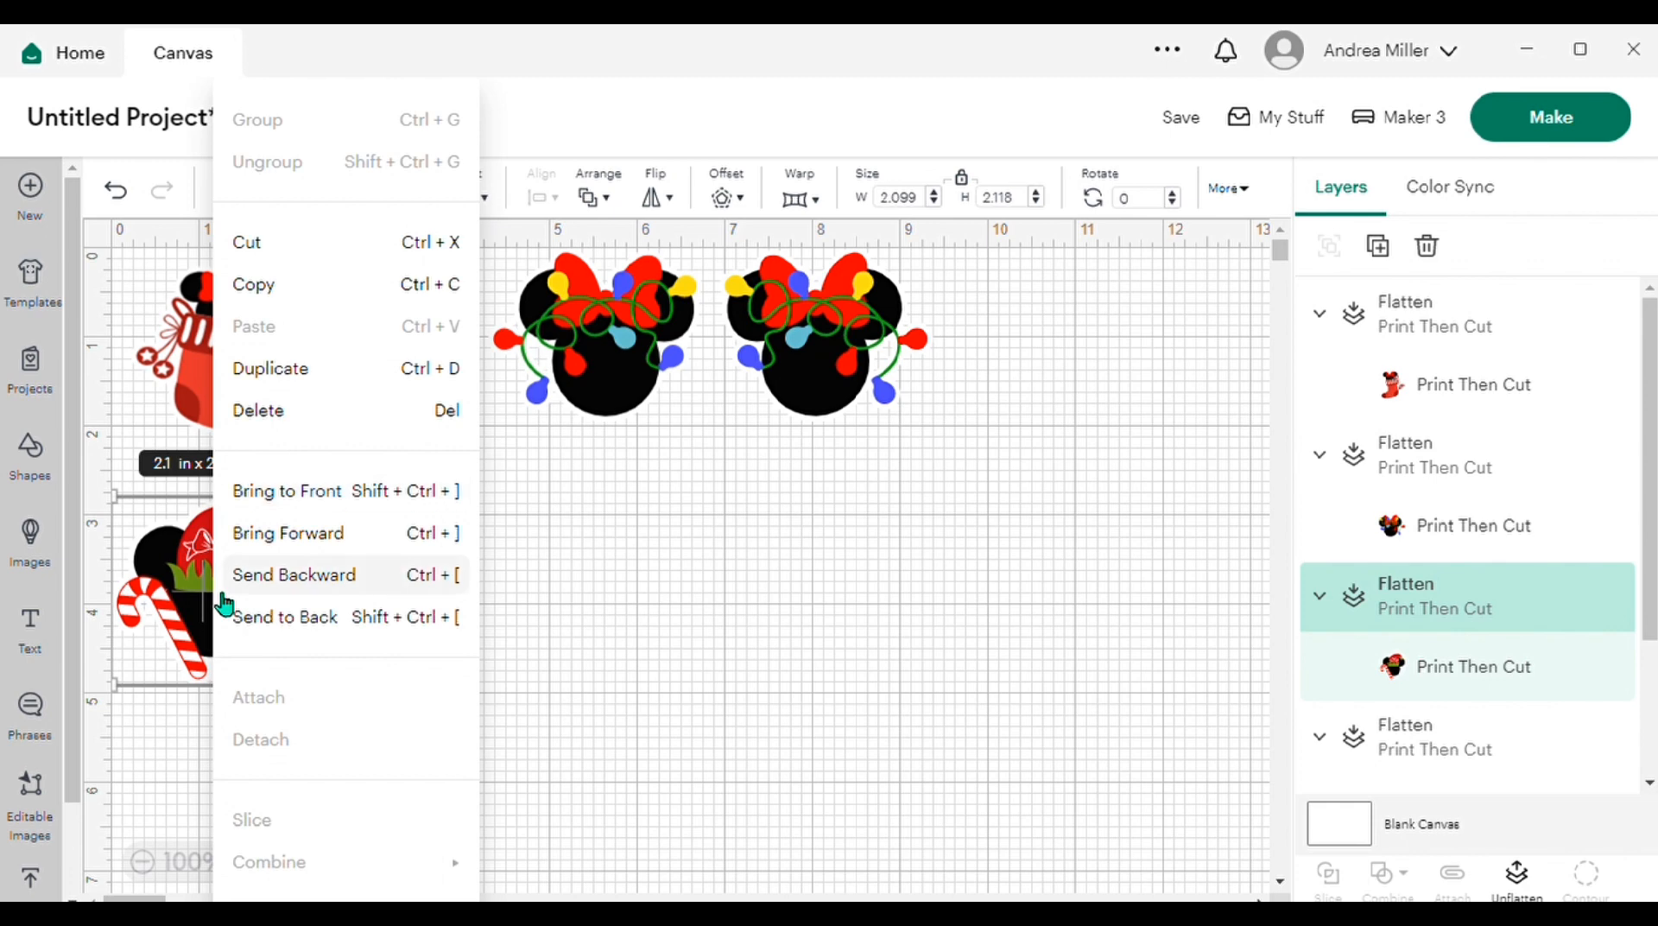
pyautogui.click(350, 369)
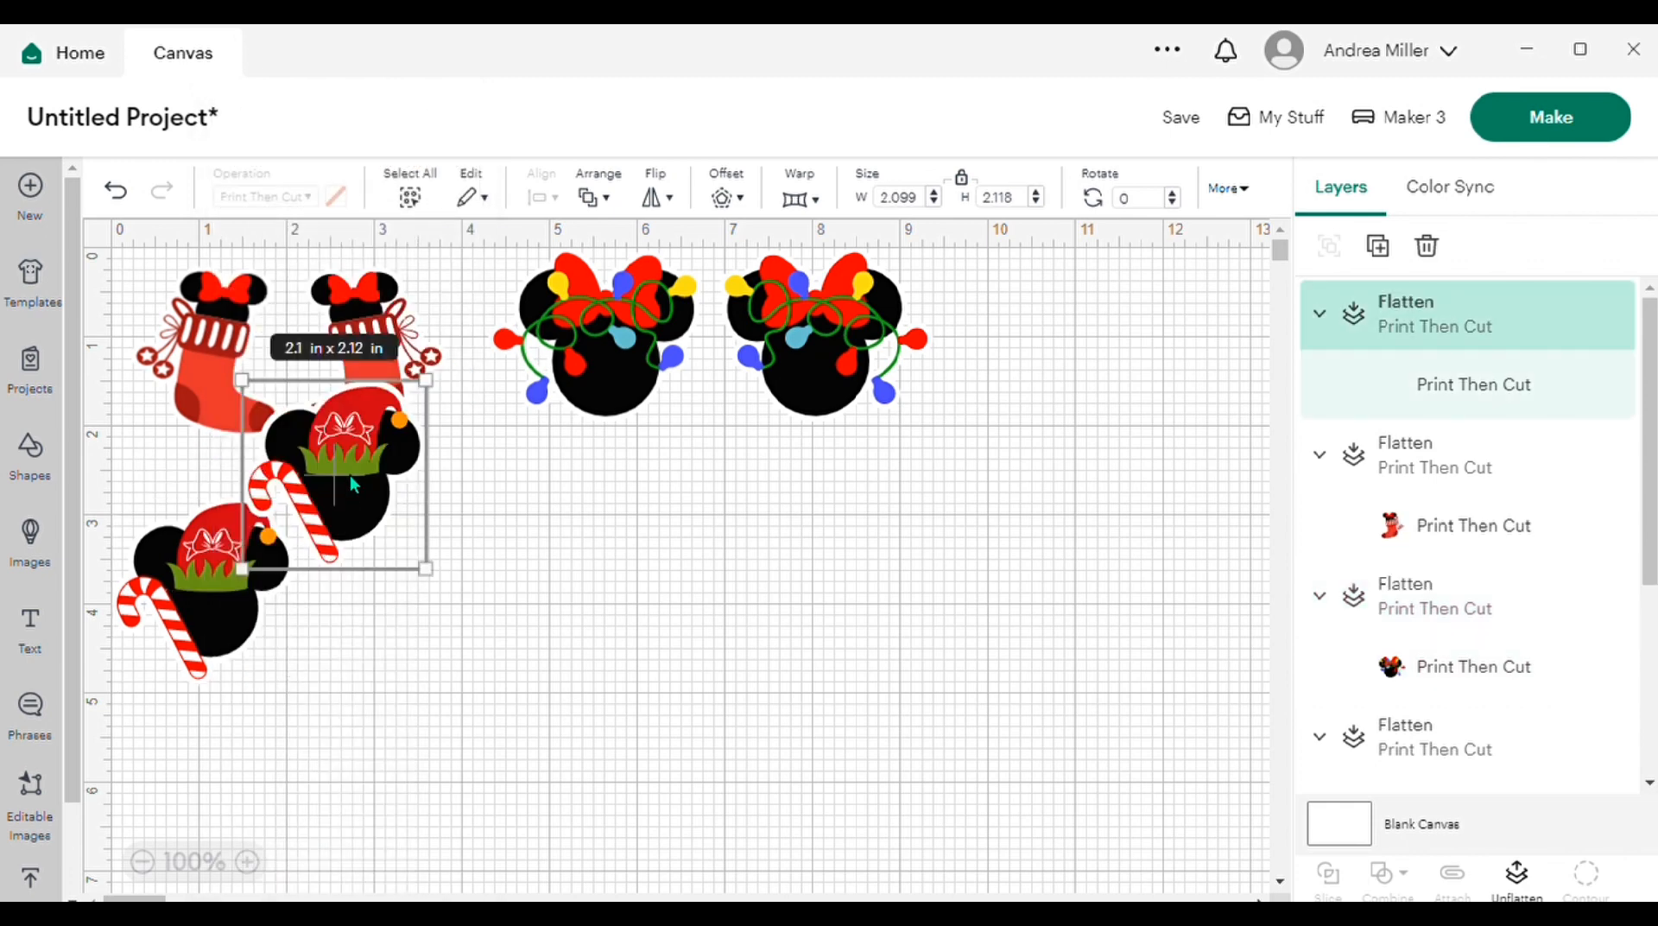
pyautogui.moveTo(334, 474); pyautogui.dragTo(409, 588)
pyautogui.rightClick(409, 587)
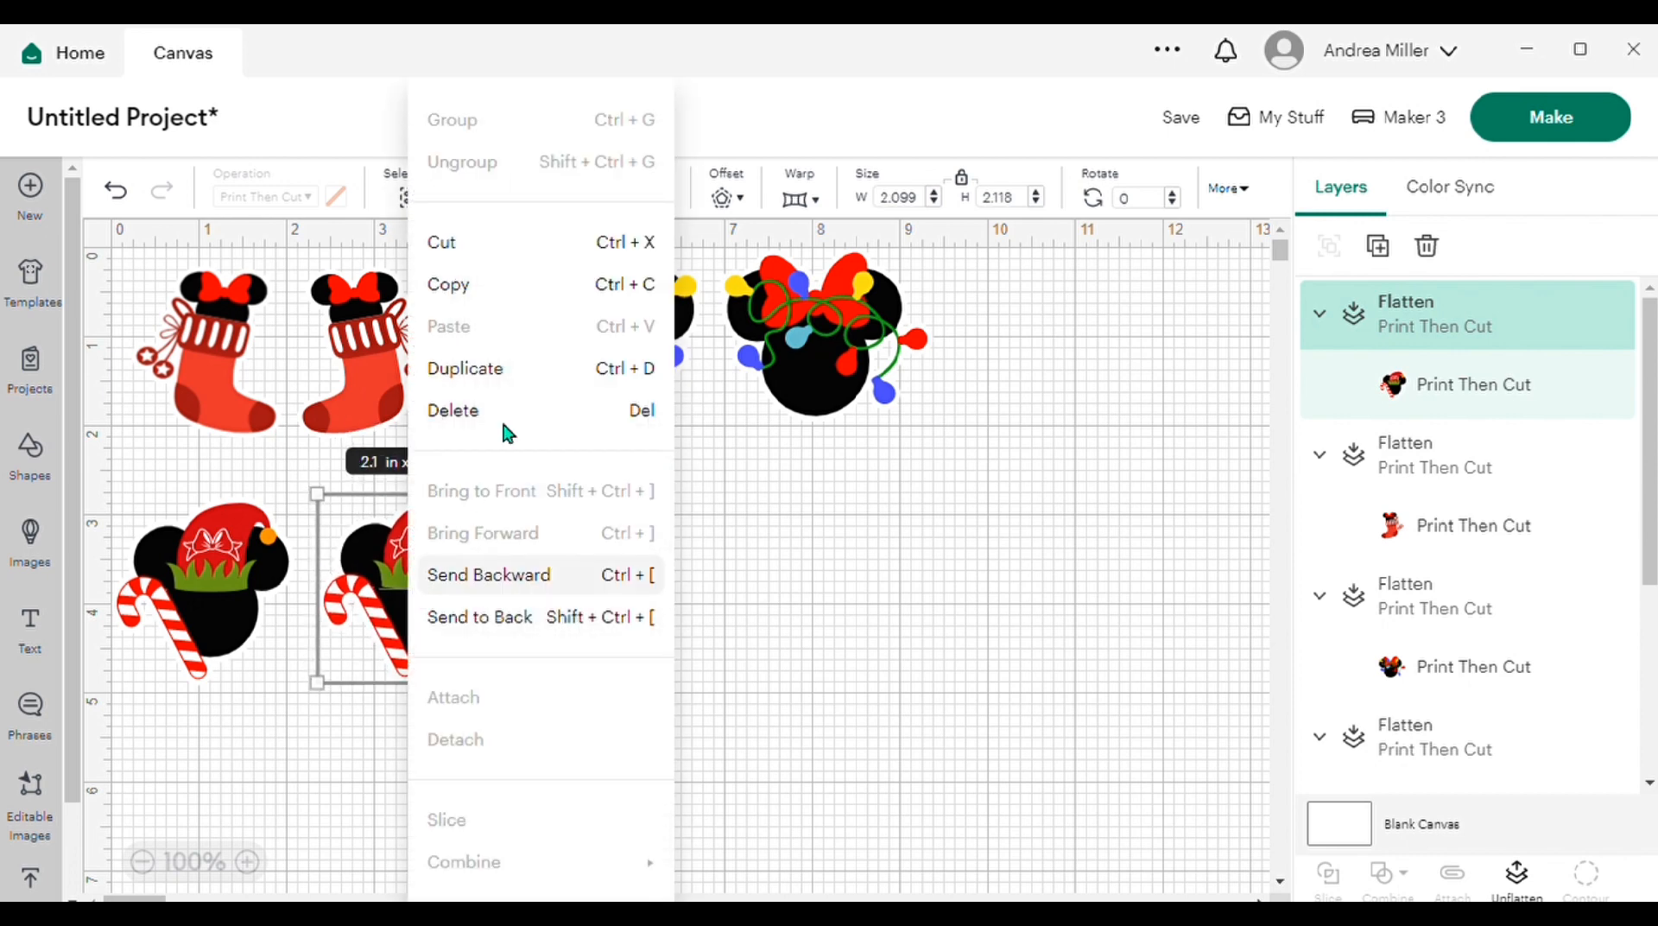
pyautogui.click(833, 596)
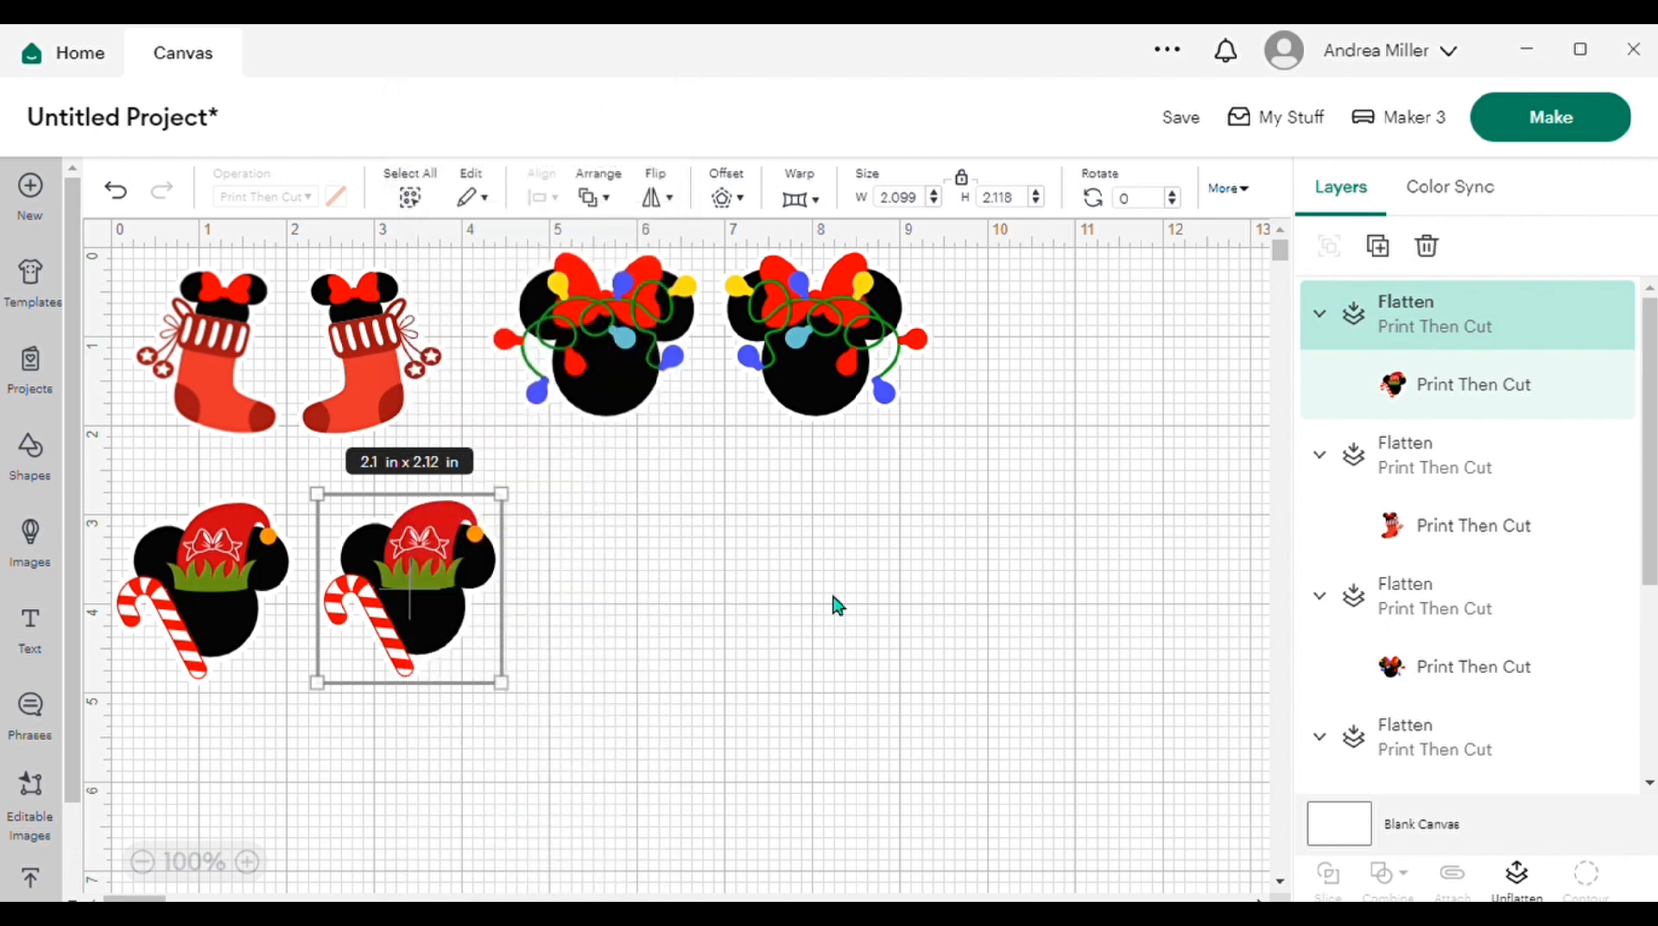
pyautogui.click(673, 200)
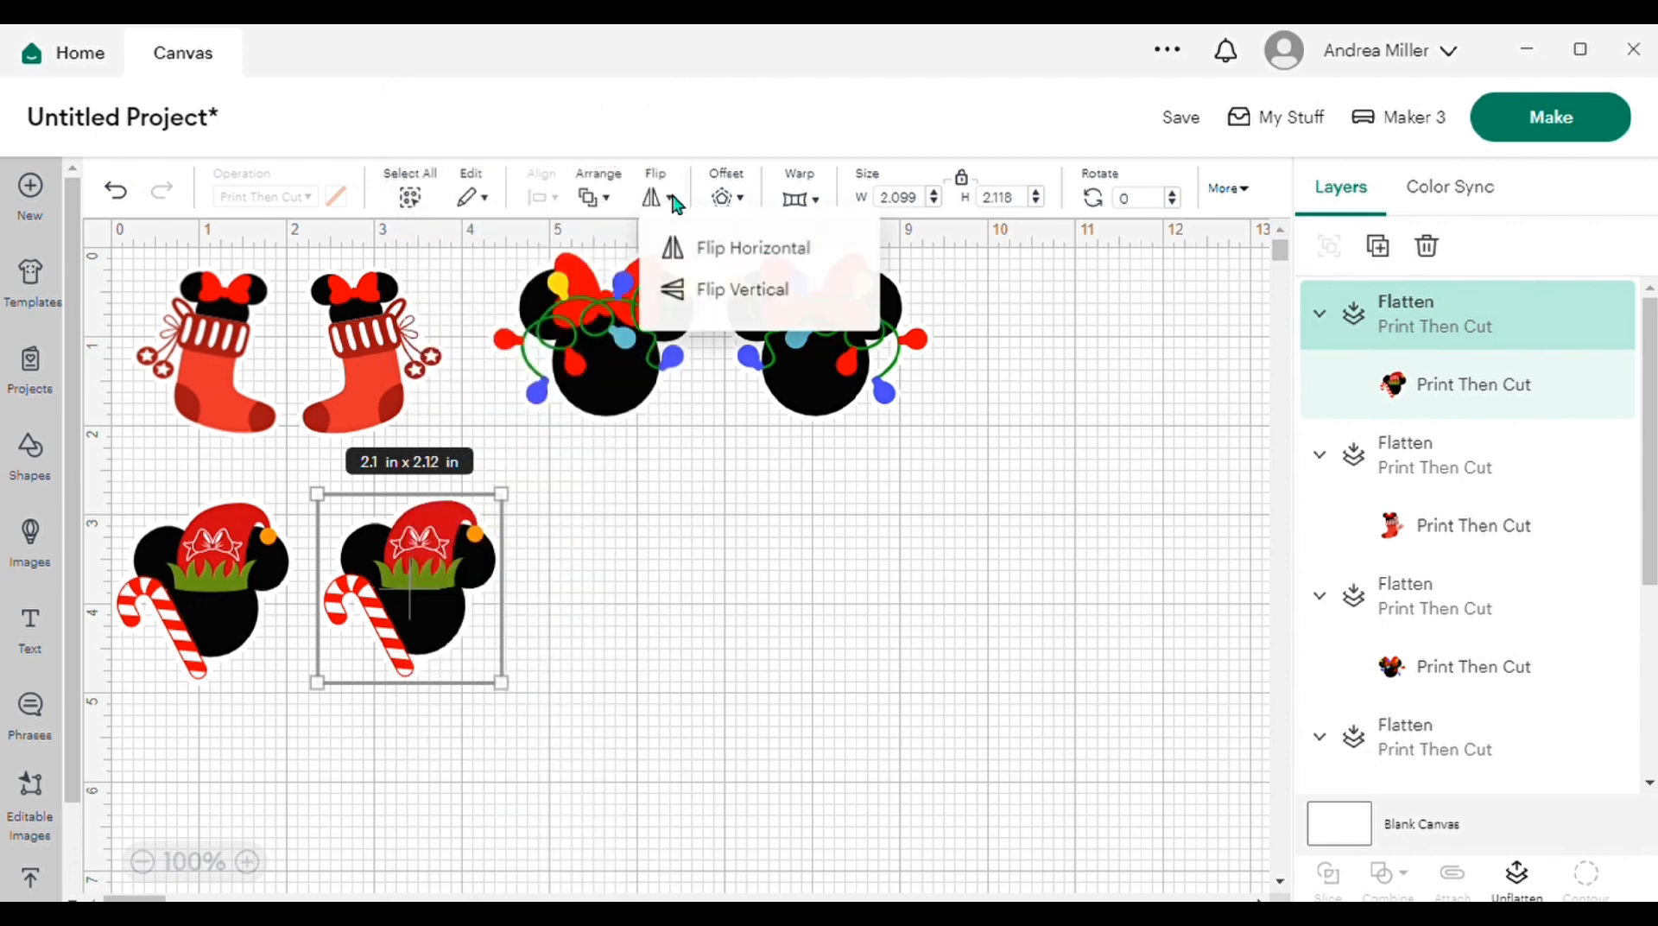
pyautogui.click(739, 254)
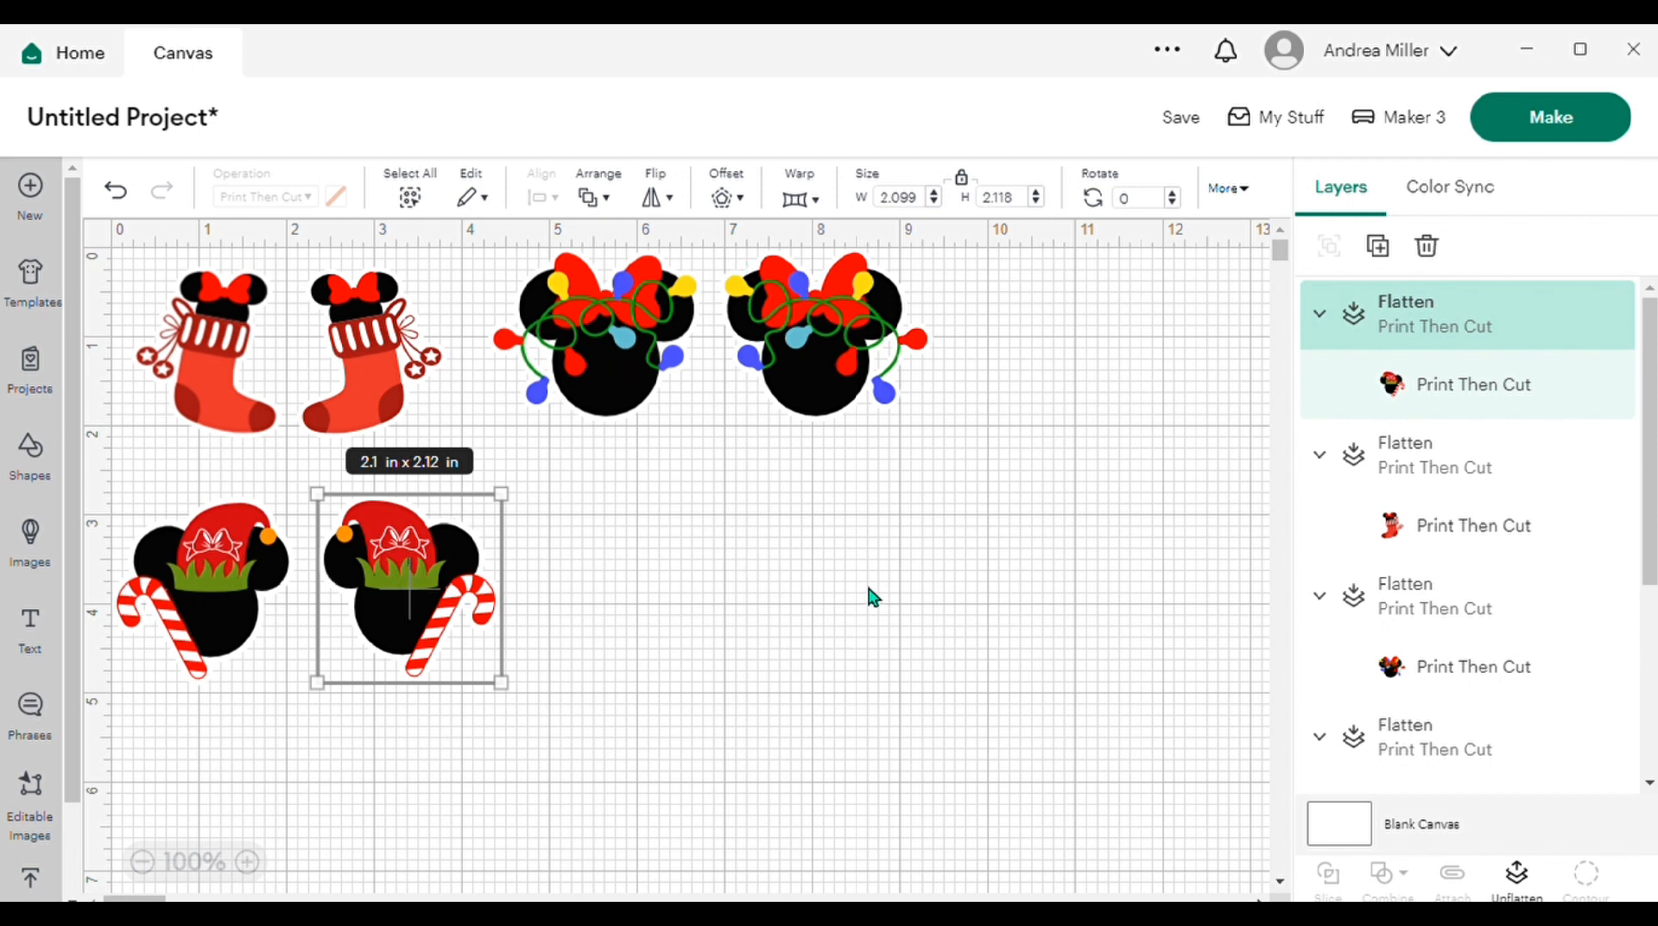
# Step: Send the finished sticker layout on to be made
pyautogui.click(1560, 124)
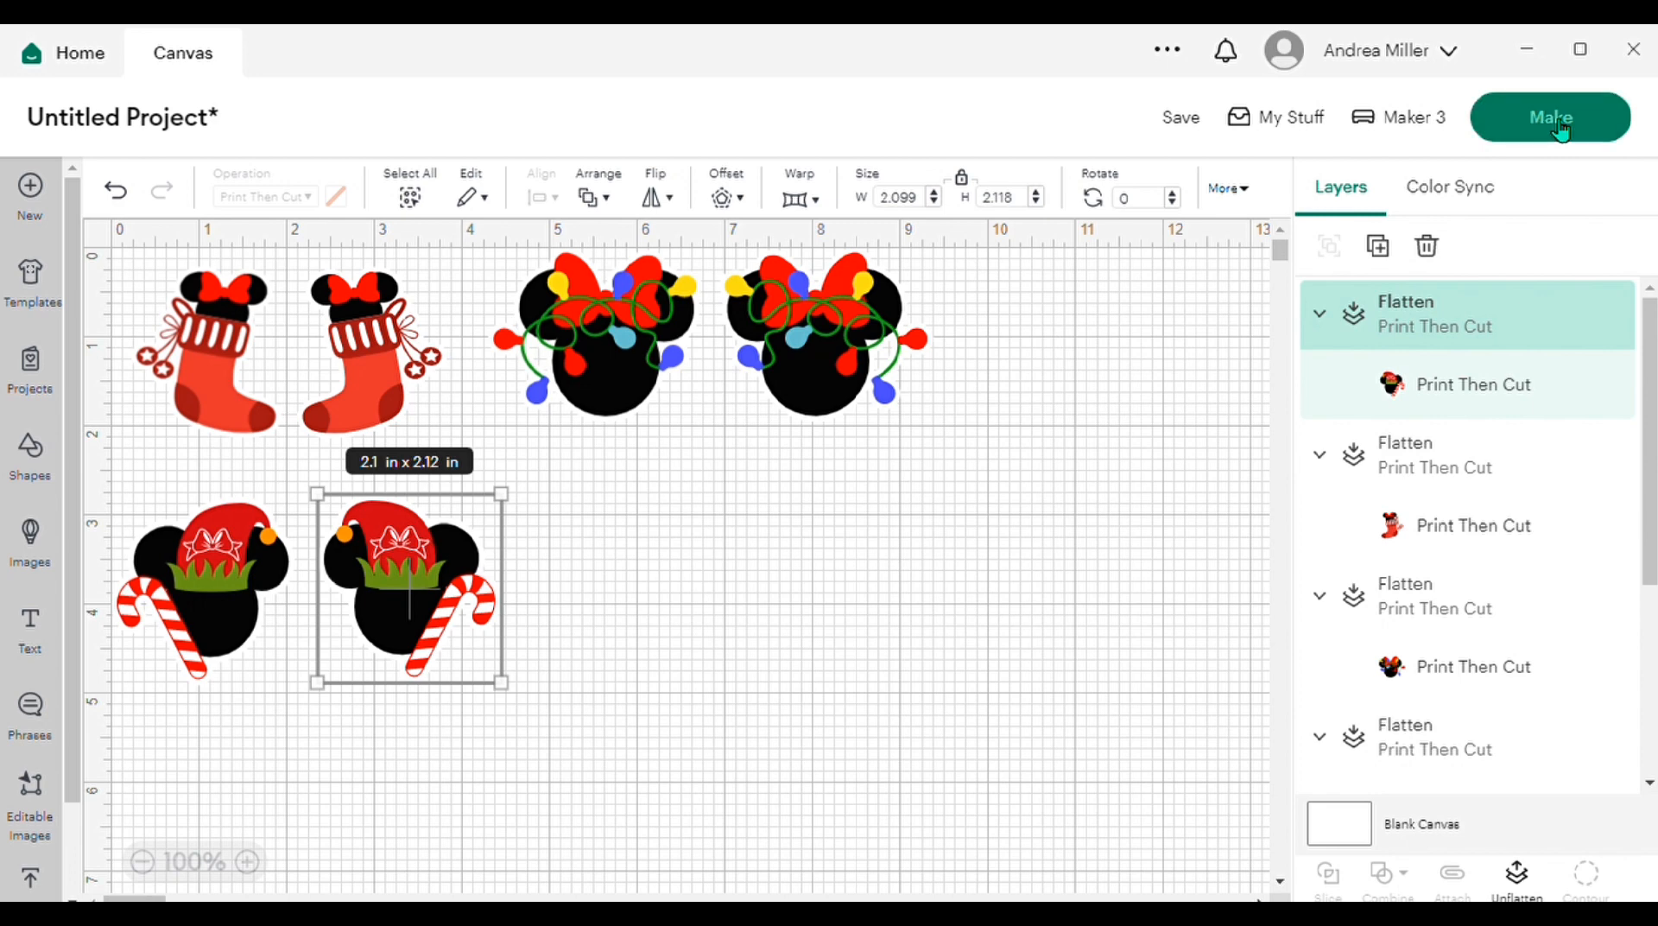